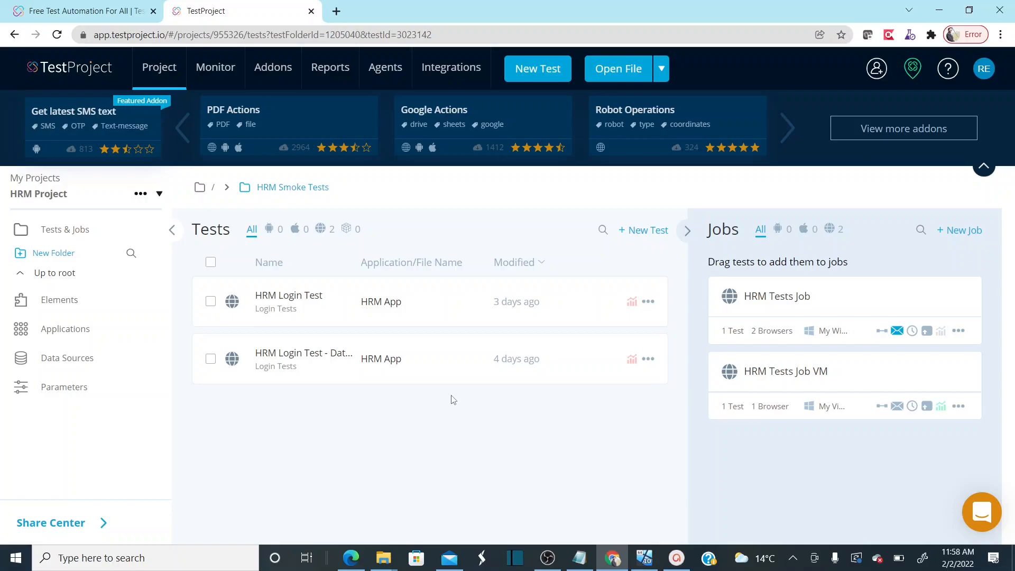
Create a new web test named 'CrossBrowerParallel Tests' and advance to choosing its web application
{"action": "left_click", "coordinate": [644, 232]}
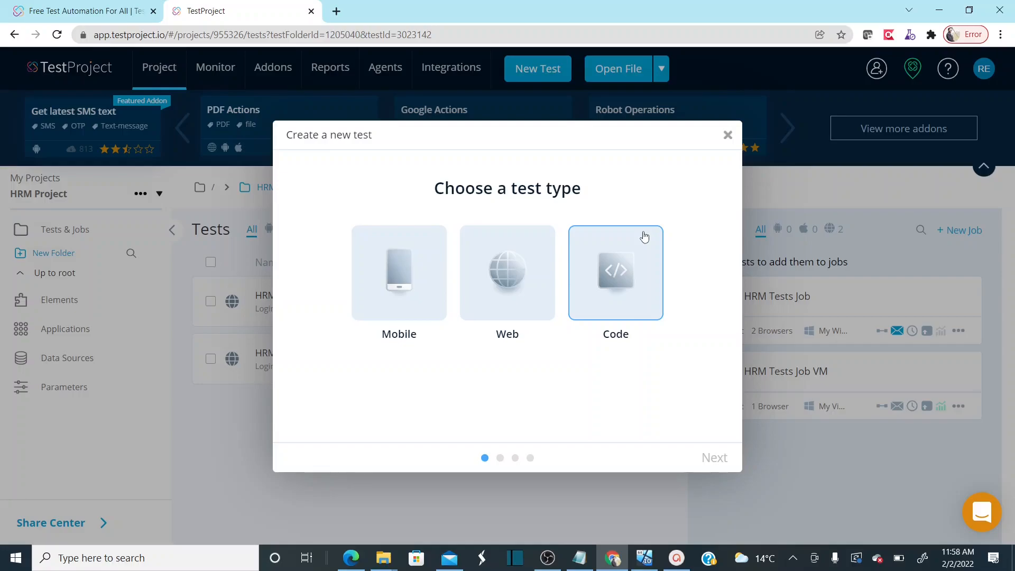
{"action": "left_click", "coordinate": [516, 297]}
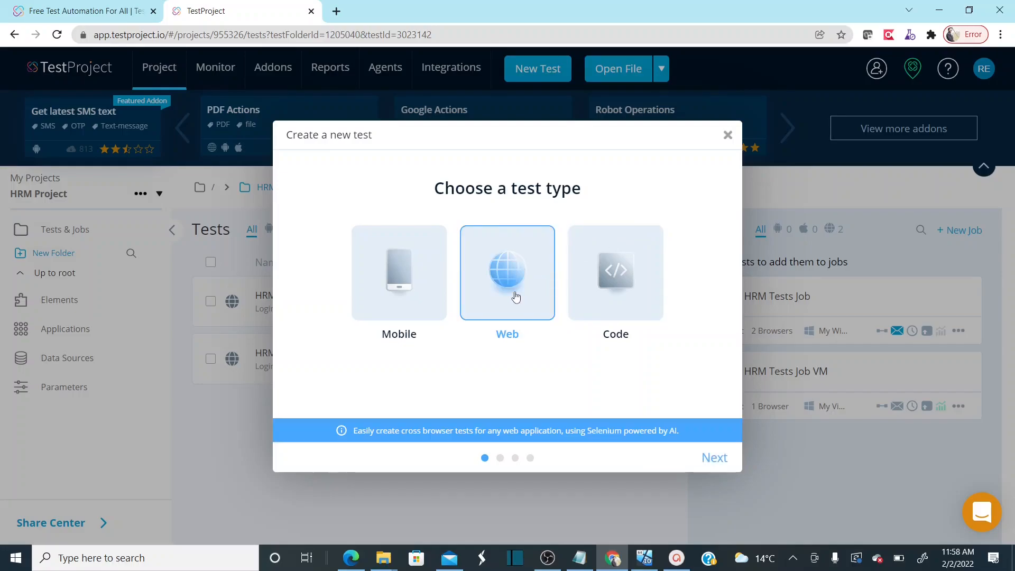
{"action": "left_click", "coordinate": [715, 457]}
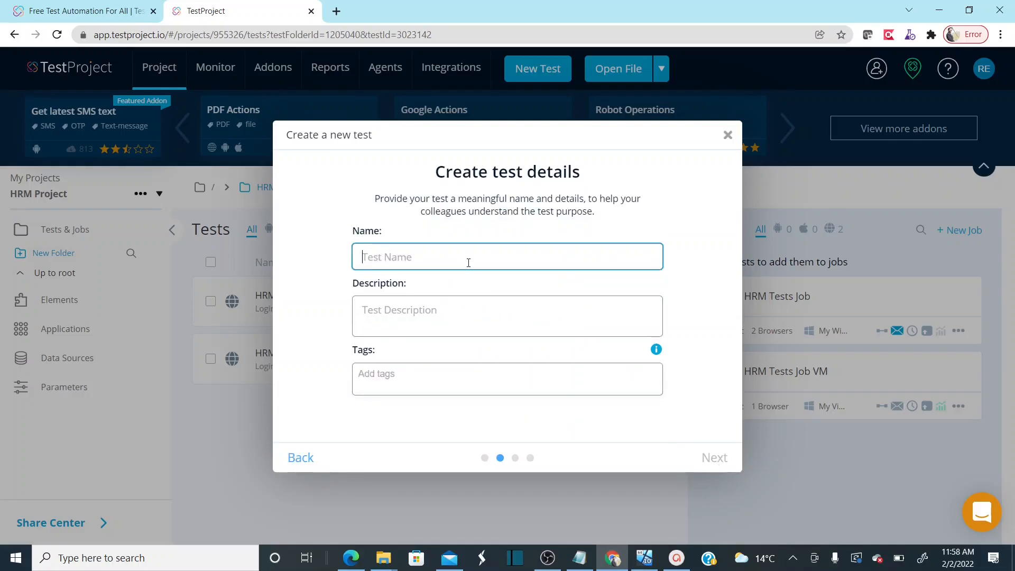
{"action": "type", "text": "FreeTestProject"}
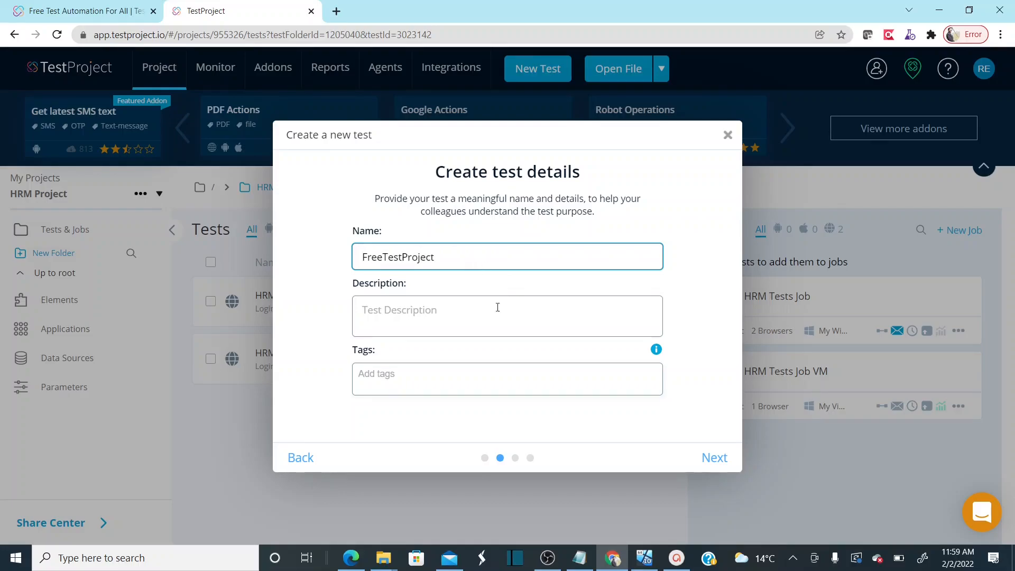
{"action": "double_click", "coordinate": [508, 264]}
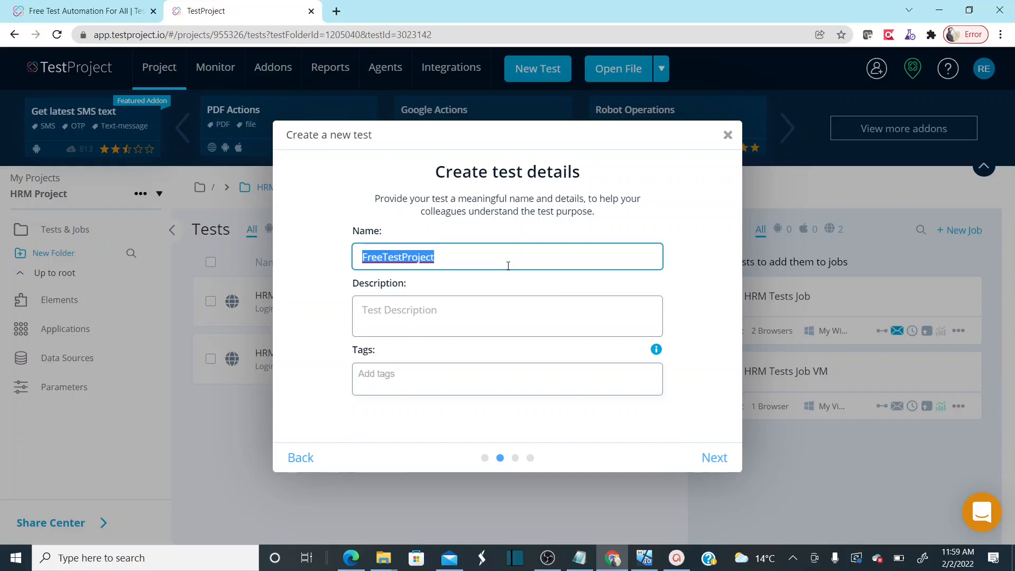
{"action": "type", "text": "Parallel"}
{"action": "key", "text": "BackSpace"}
{"action": "key", "text": "BackSpace"}
{"action": "key", "text": "BackSpace"}
{"action": "key", "text": "BackSpace"}
{"action": "key", "text": "BackSpace"}
{"action": "key", "text": "BackSpace"}
{"action": "key", "text": "BackSpace"}
{"action": "key", "text": "BackSpace"}
{"action": "key", "text": "BackSpace"}
{"action": "type", "text": "C"}
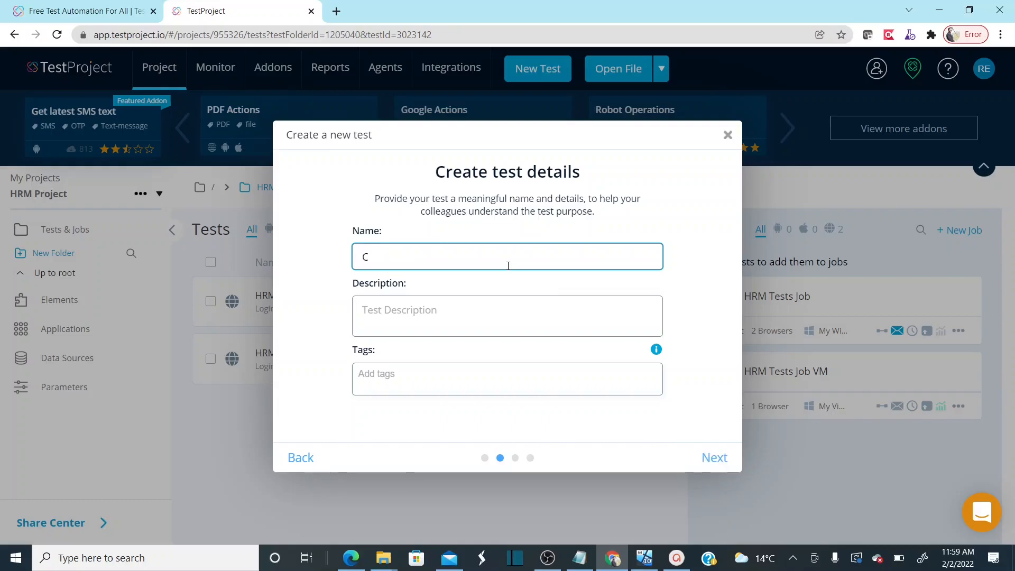
{"action": "type", "text": "rossBrow"}
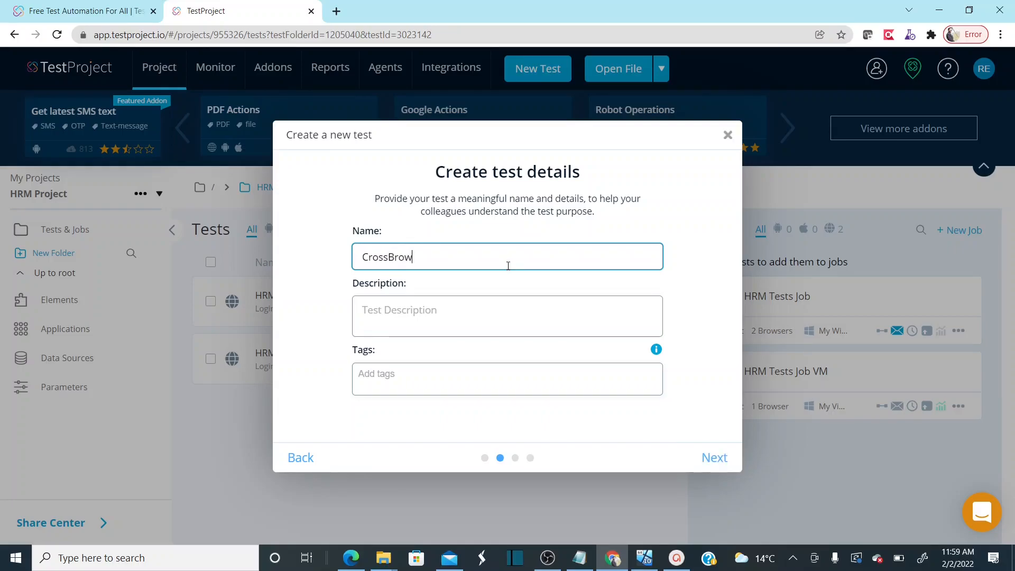
{"action": "type", "text": "erParalle"}
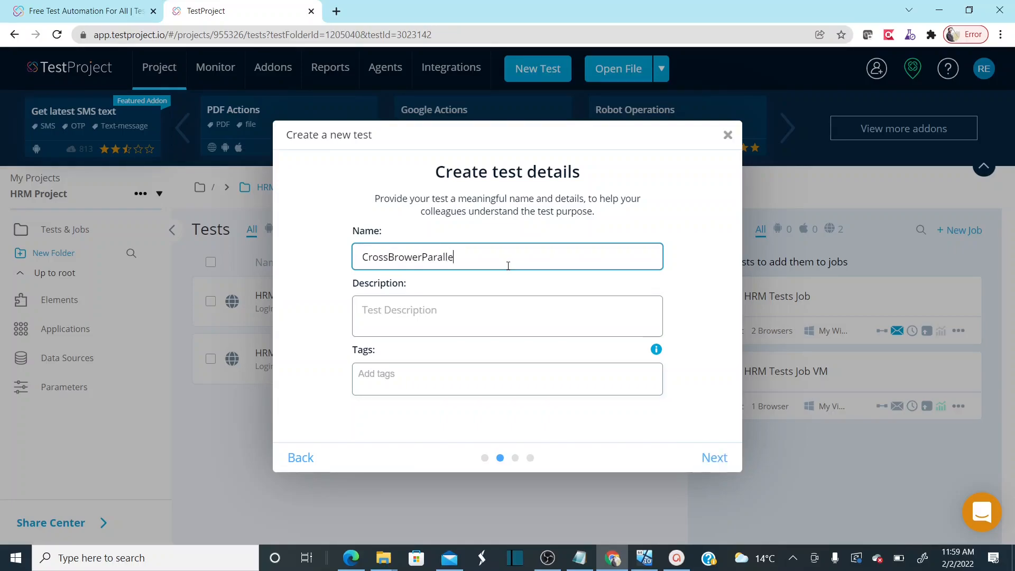
{"action": "type", "text": "l Testin"}
{"action": "key", "text": "BackSpace"}
{"action": "key", "text": "BackSpace"}
{"action": "left_click", "coordinate": [716, 457]}
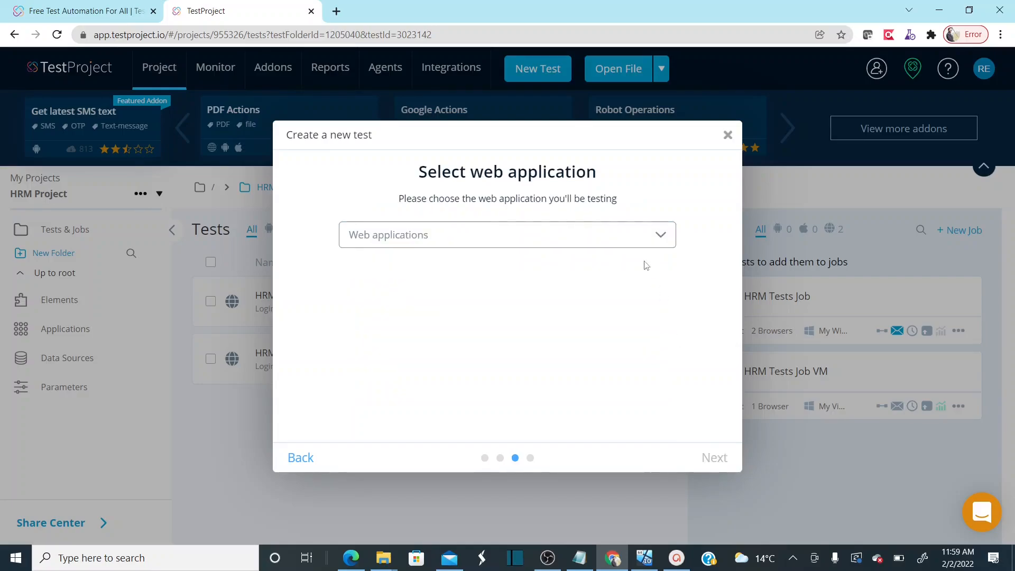
{"action": "left_click", "coordinate": [639, 238]}
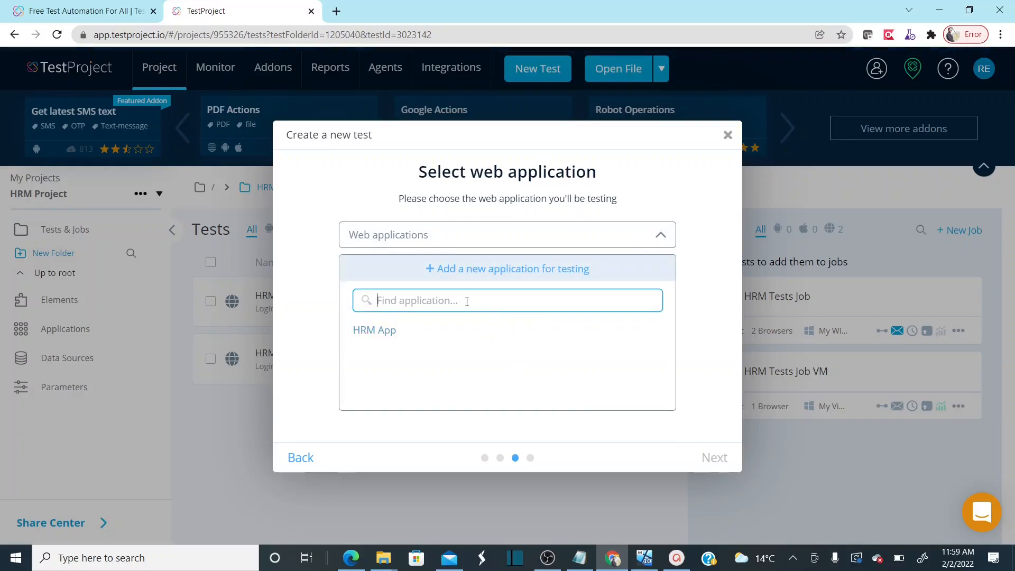
{"action": "left_click", "coordinate": [486, 271]}
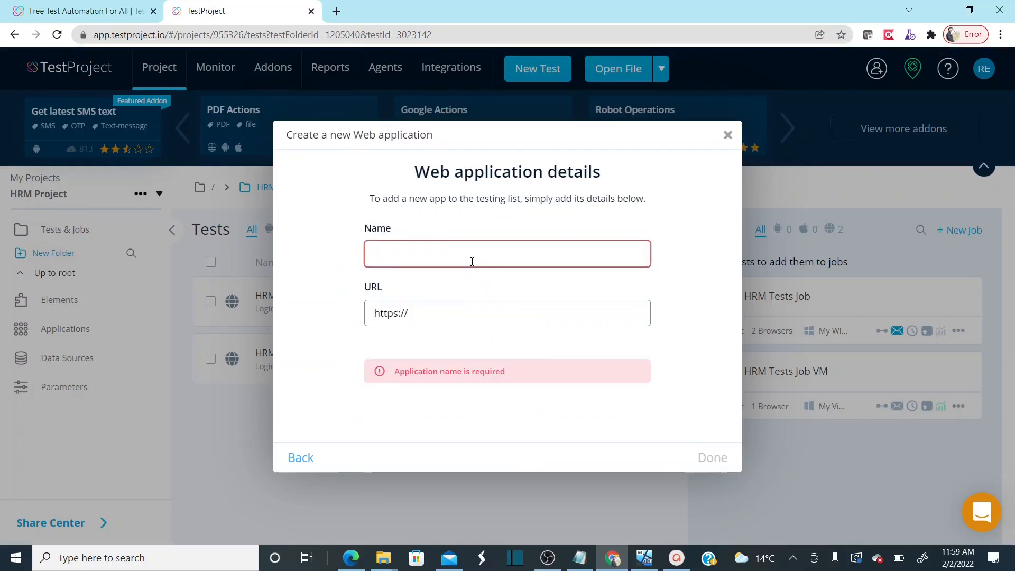
{"action": "type", "text": "Free"}
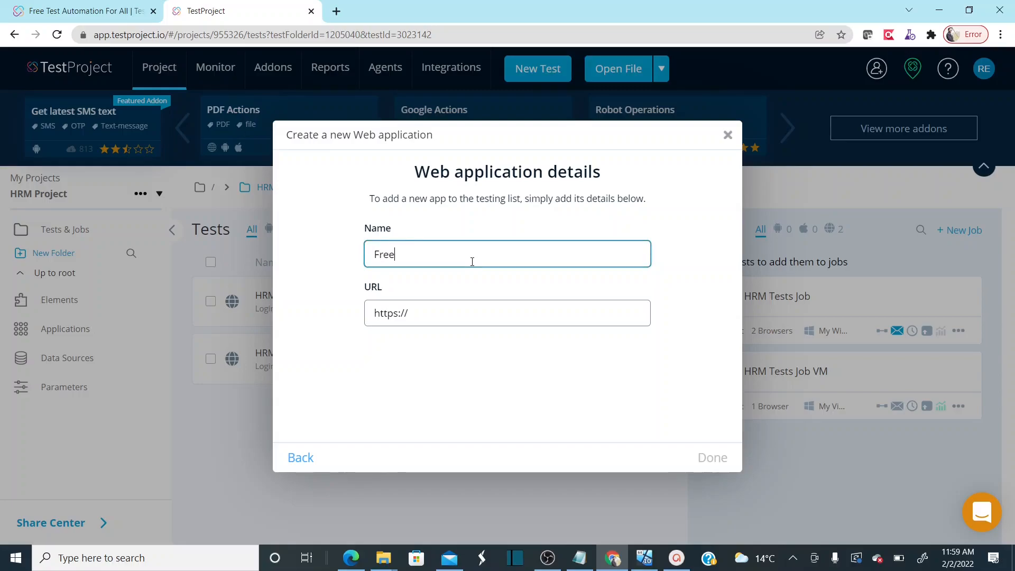
{"action": "type", "text": " TestProj"}
{"action": "left_click", "coordinate": [440, 310]}
{"action": "key", "text": "ctrl+a"}
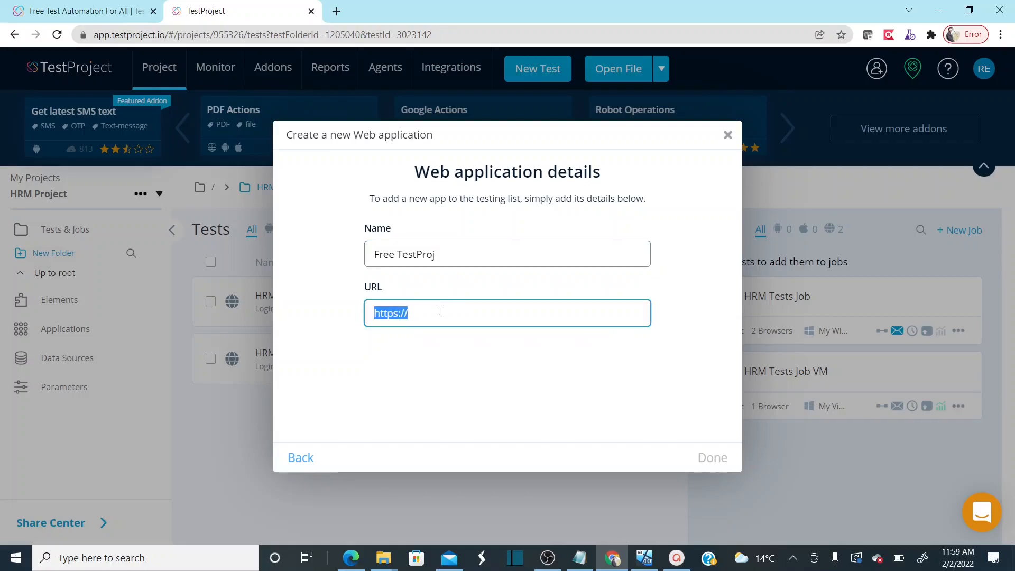
{"action": "type", "text": "https://example.testproject.io/web/"}
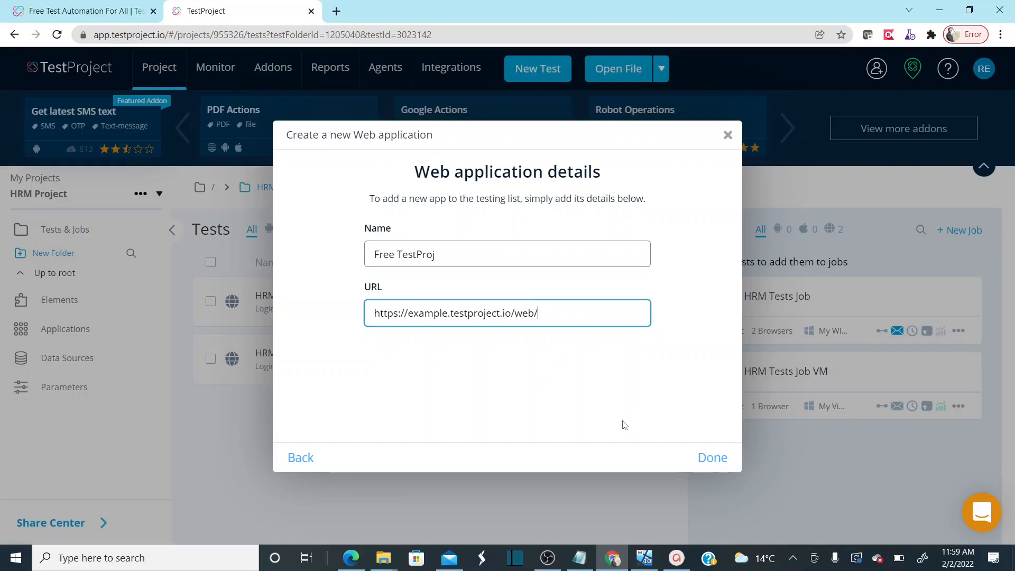
{"action": "left_click", "coordinate": [718, 465]}
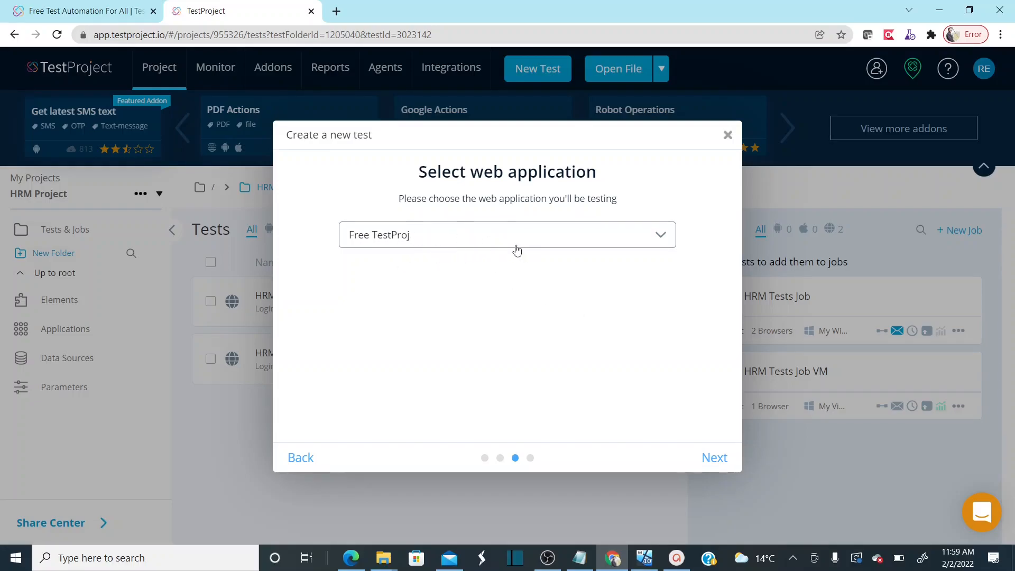
Choose to record the test with Cloud saving and start the recorder on the demo site
{"action": "left_click", "coordinate": [719, 461]}
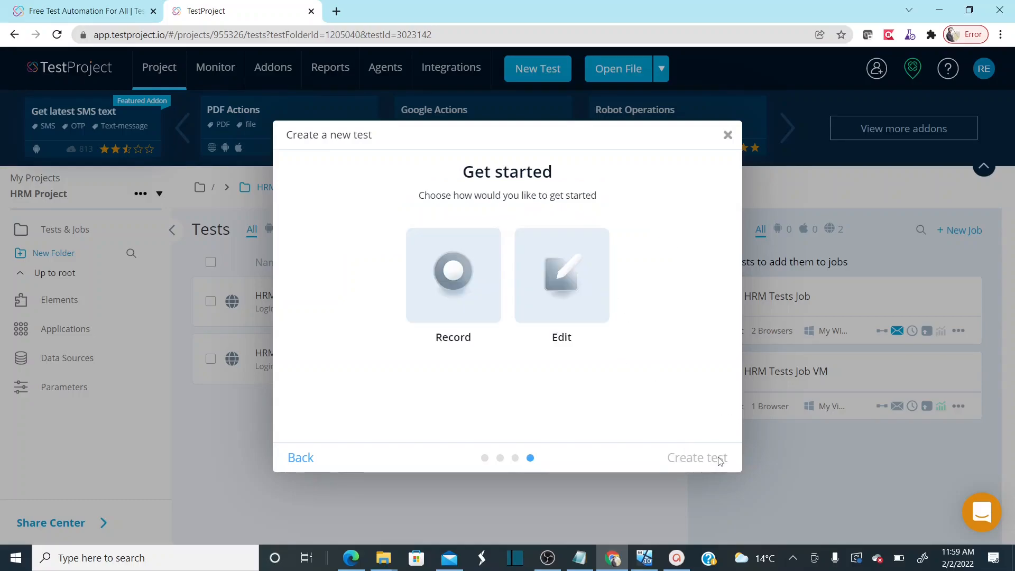
{"action": "left_click", "coordinate": [455, 311]}
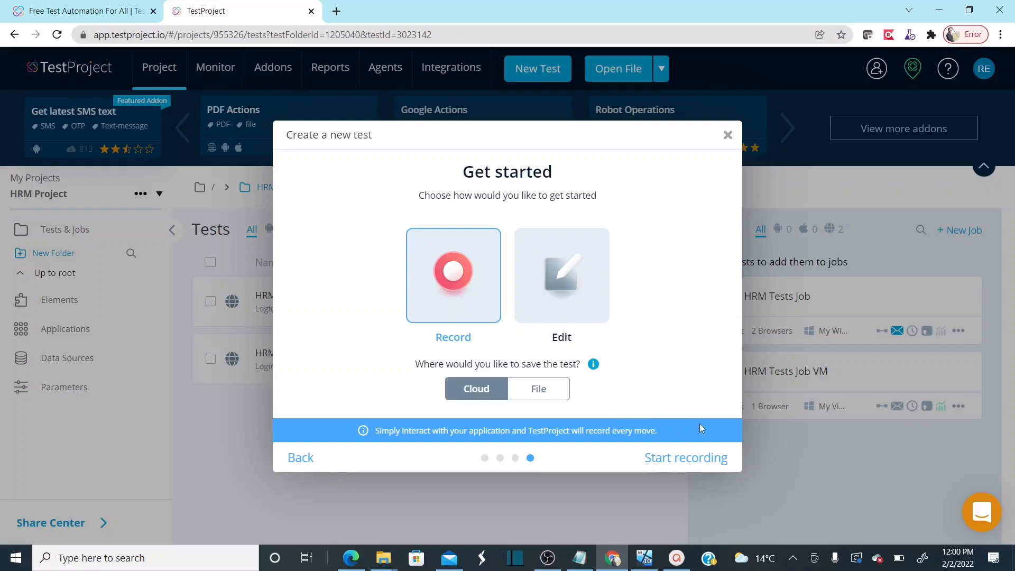
{"action": "left_click", "coordinate": [691, 459]}
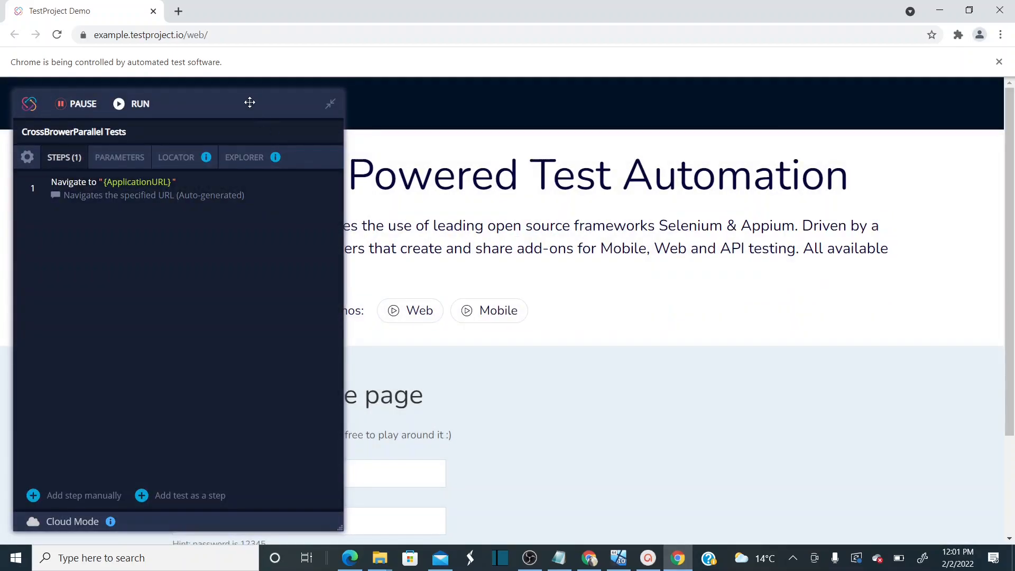
Record entering a full name and password on the demo login form and submitting it
{"action": "left_click_drag", "start_coordinate": [250, 102], "coordinate": [798, 102]}
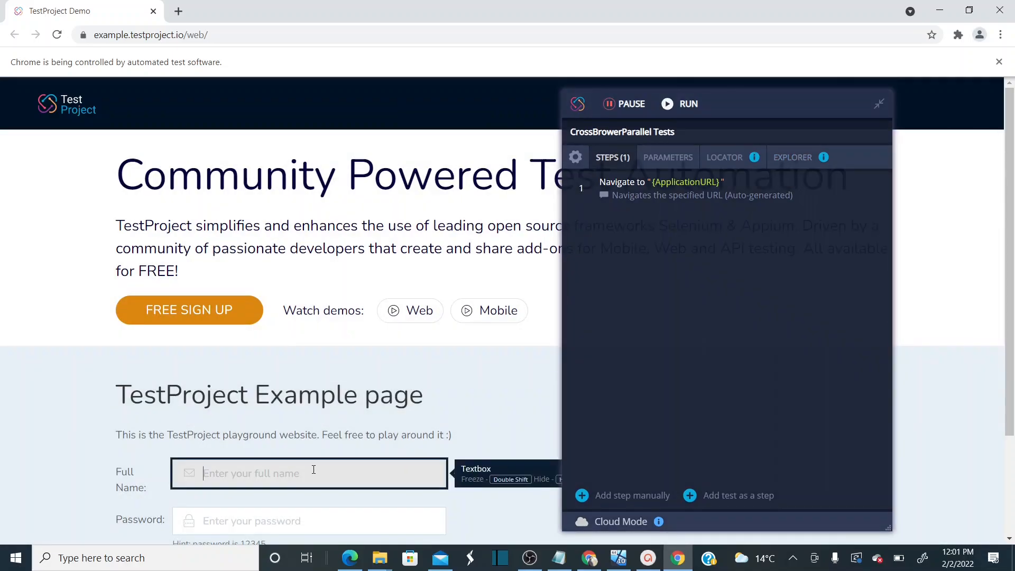
{"action": "type", "text": "Rv"}
{"action": "type", "text": "vi"}
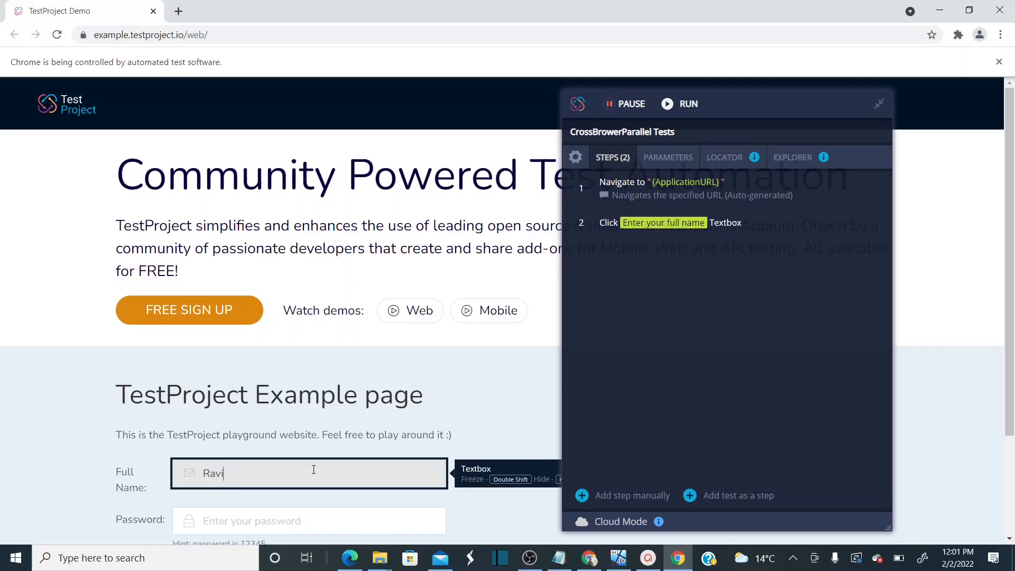
{"action": "type", "text": "kanth•••••••"}
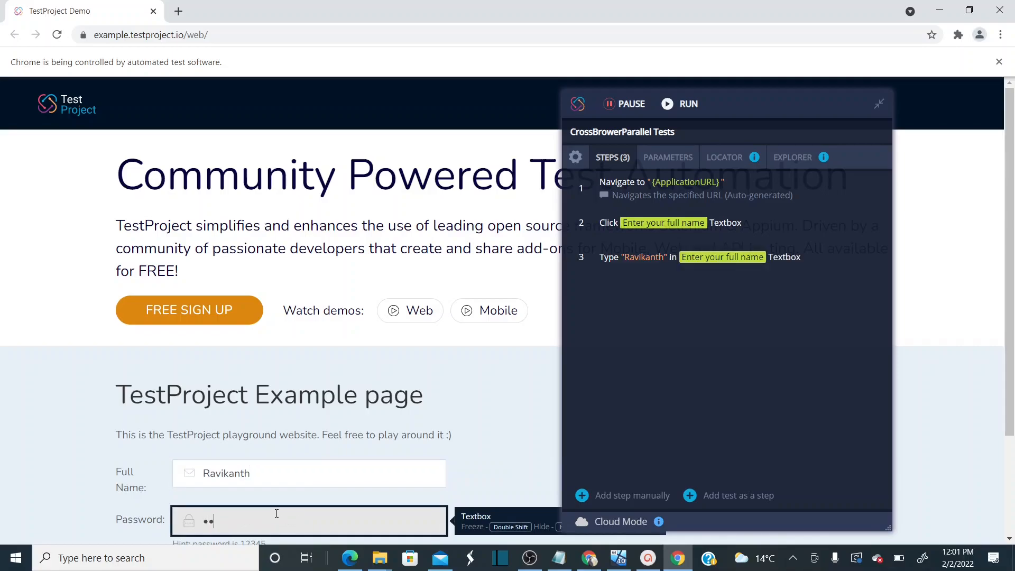
{"action": "type", "text": "••••"}
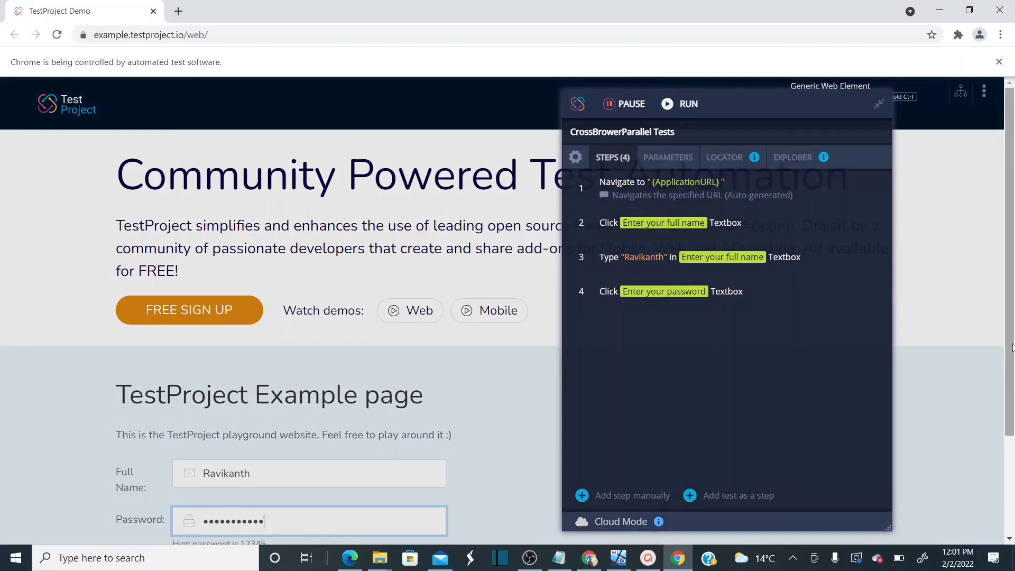
{"action": "scroll", "coordinate": [445, 458], "scroll_direction": "down", "scroll_amount": 2}
{"action": "left_click", "coordinate": [431, 449]}
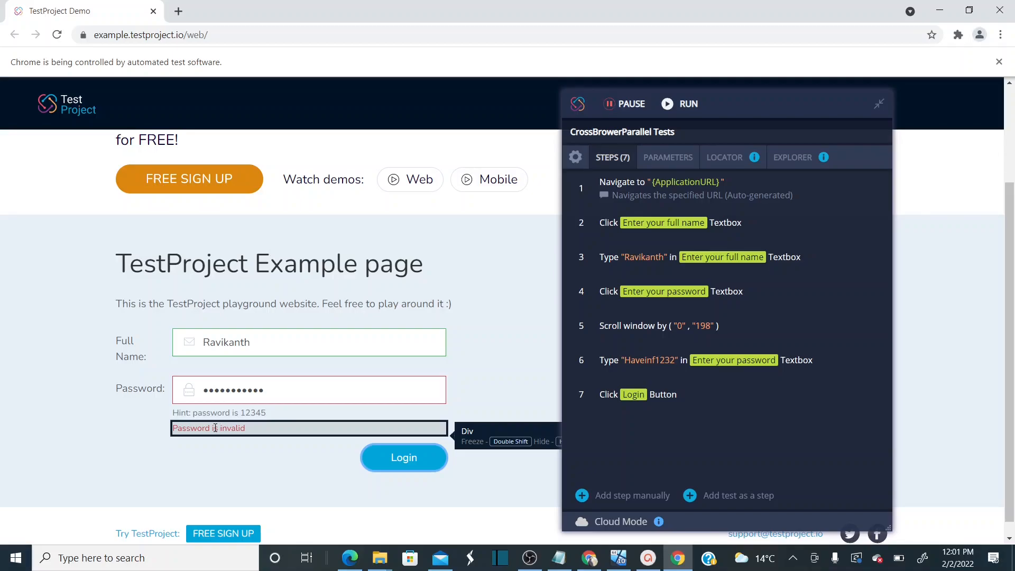
Add a Contains Text validation on the 'Password is invalid' error message
{"action": "right_click", "coordinate": [215, 428]}
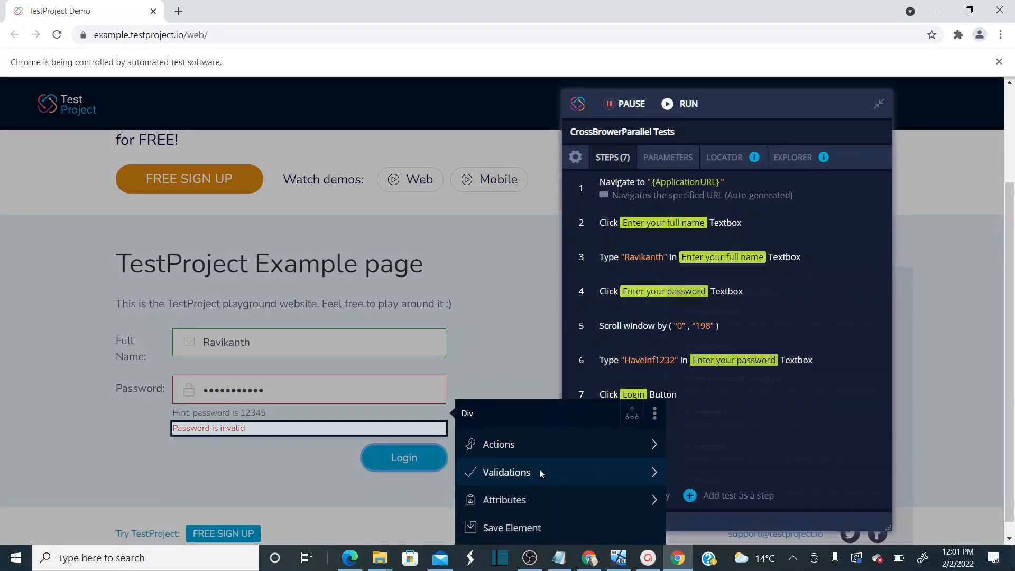
{"action": "mouse_move", "coordinate": [538, 472]}
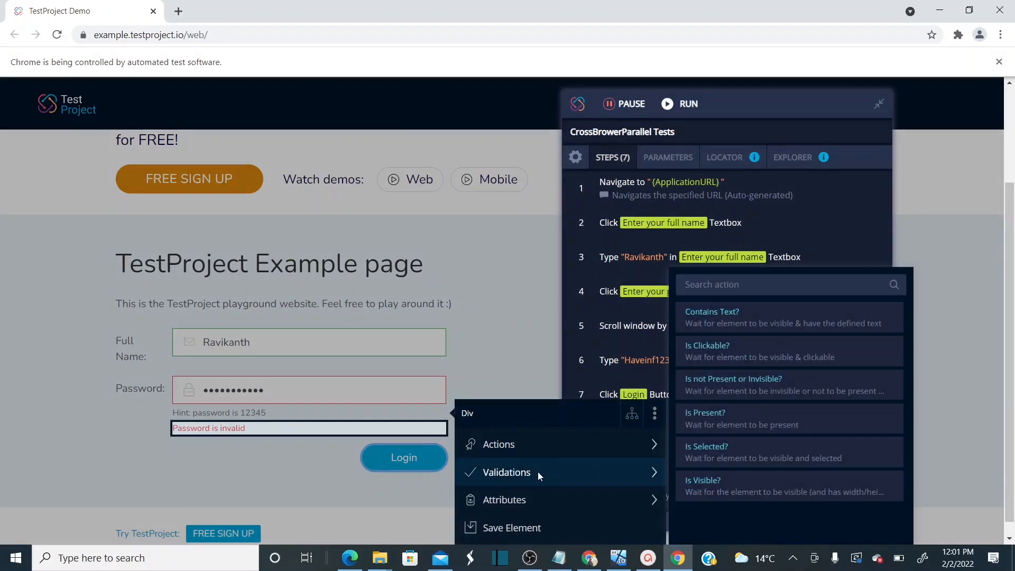
{"action": "left_click", "coordinate": [740, 323]}
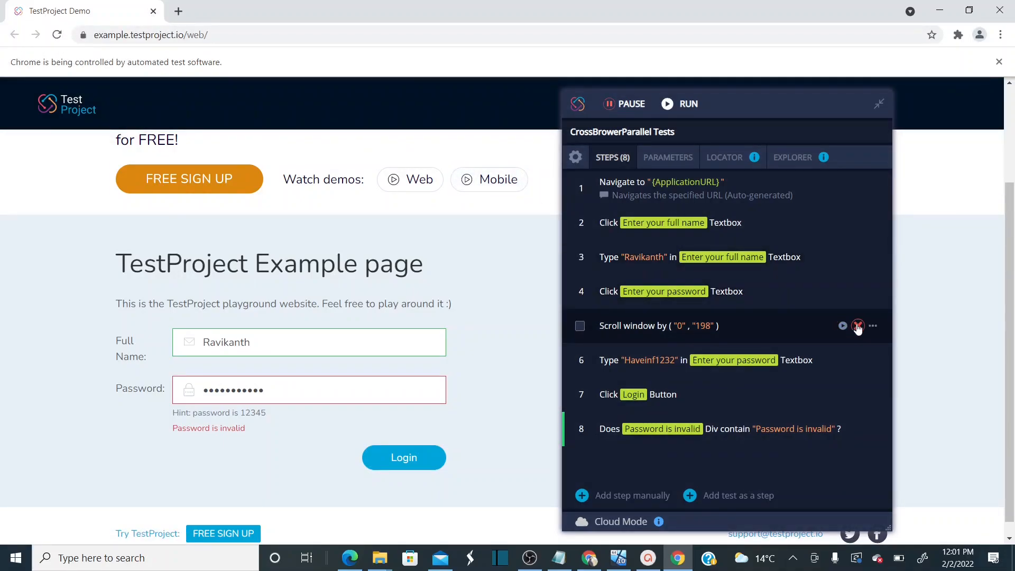
Delete the recorded scroll step and close the recording window to save the test
{"action": "left_click", "coordinate": [857, 326]}
{"action": "left_click", "coordinate": [626, 345]}
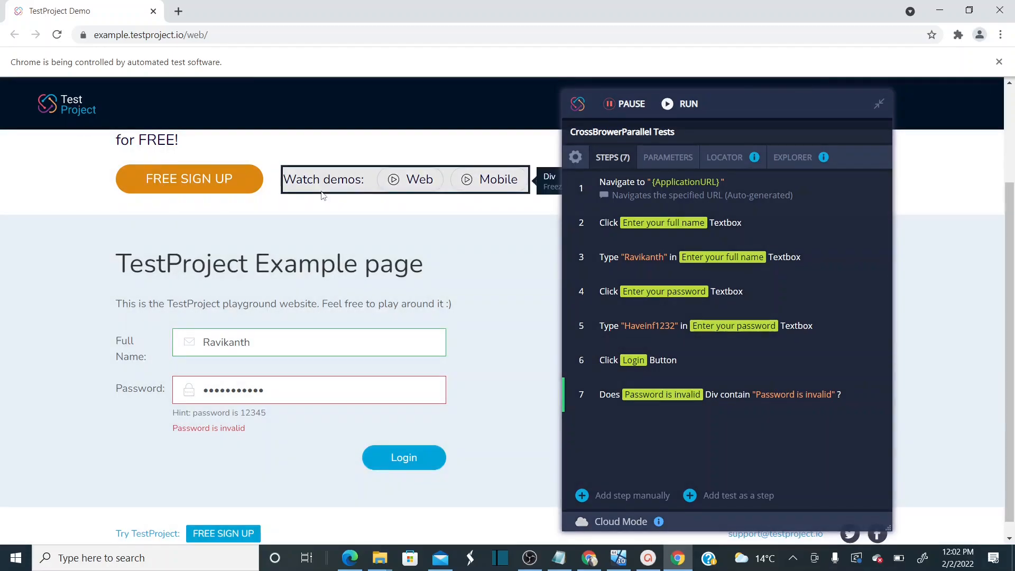
{"action": "left_click", "coordinate": [153, 11]}
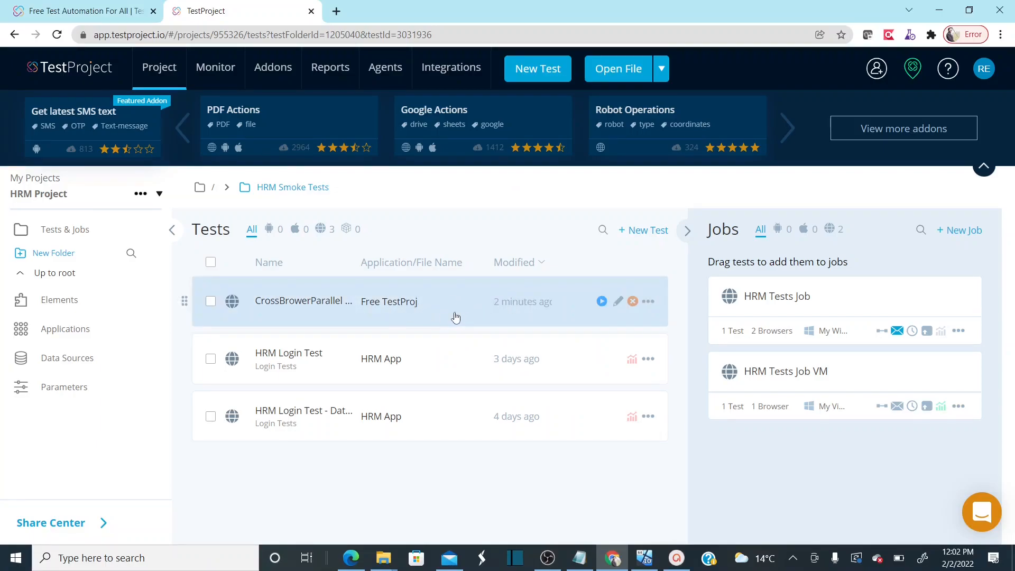
Run CrossBrowerParallel Tests in Chrome on My Windows Agent and watch the automated browser execute it
{"action": "left_click", "coordinate": [602, 301]}
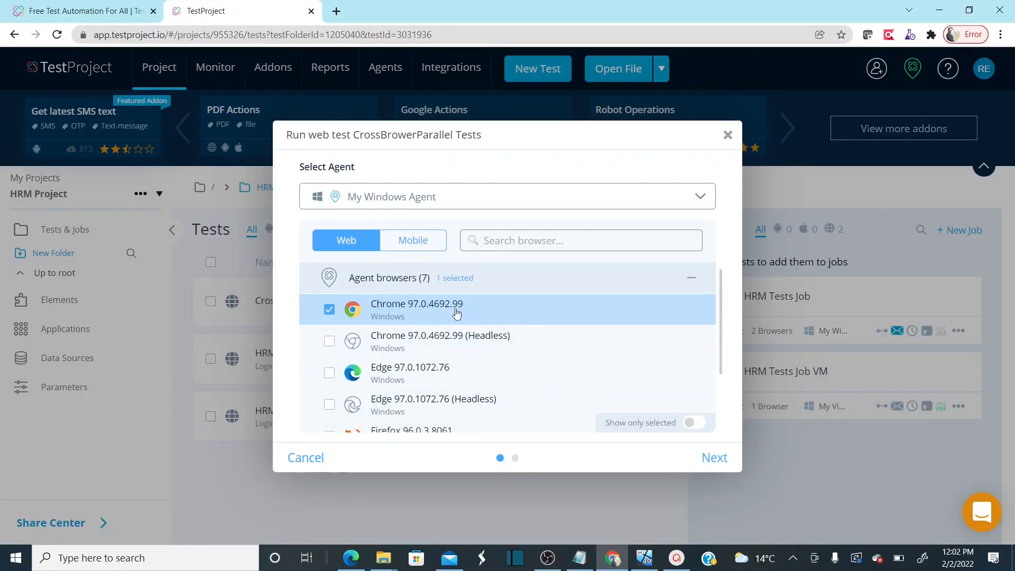
{"action": "left_click", "coordinate": [715, 458]}
{"action": "left_click", "coordinate": [717, 458]}
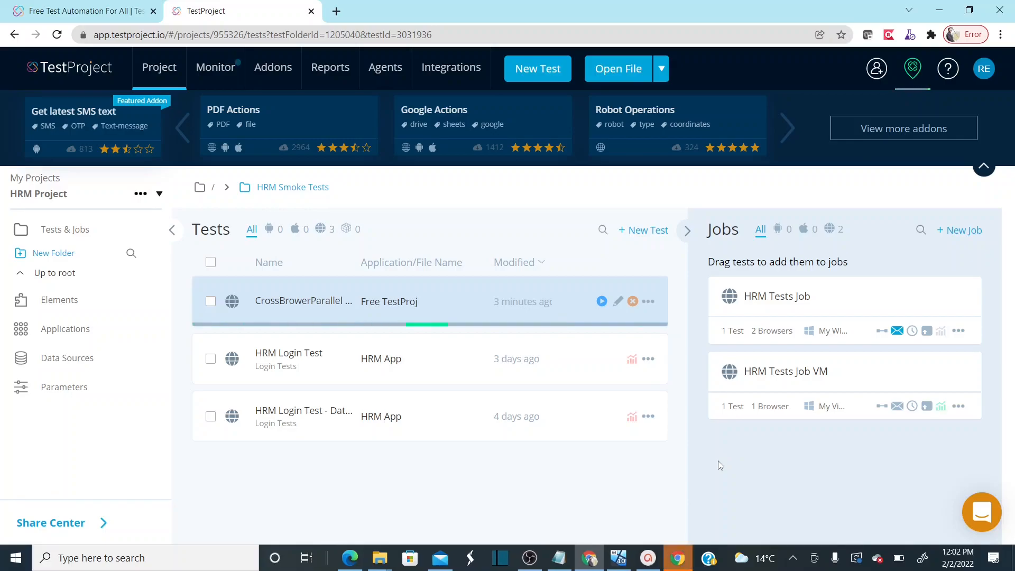
{"action": "left_click", "coordinate": [676, 561]}
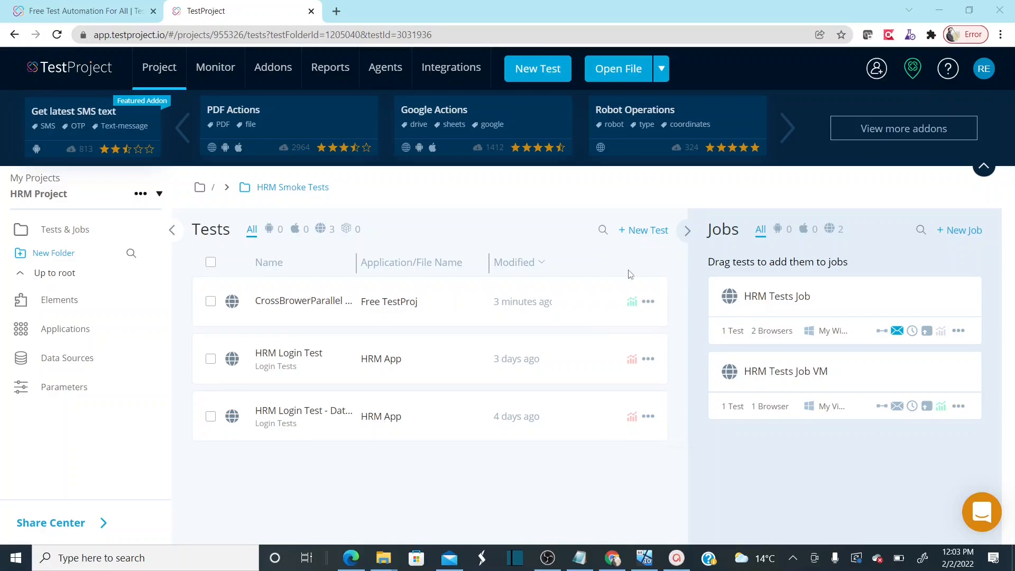
{"action": "mouse_move", "coordinate": [635, 310]}
Create web job 'Parallel Tests' with Chrome 97.0.4692.99, restarting the browser before each test
{"action": "left_click", "coordinate": [964, 230]}
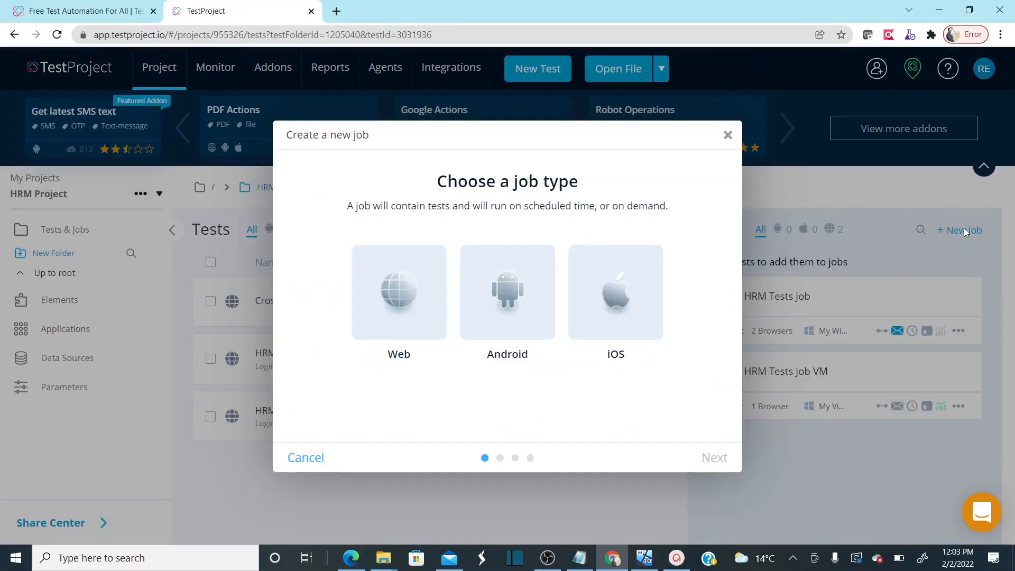
{"action": "left_click", "coordinate": [417, 335]}
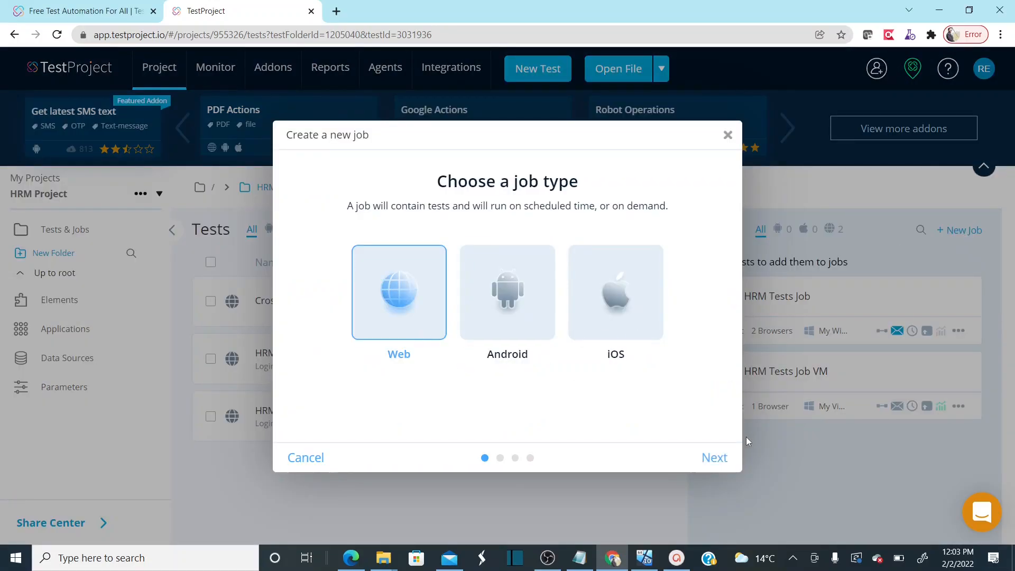
{"action": "left_click", "coordinate": [723, 460]}
{"action": "type", "text": "Parallel"}
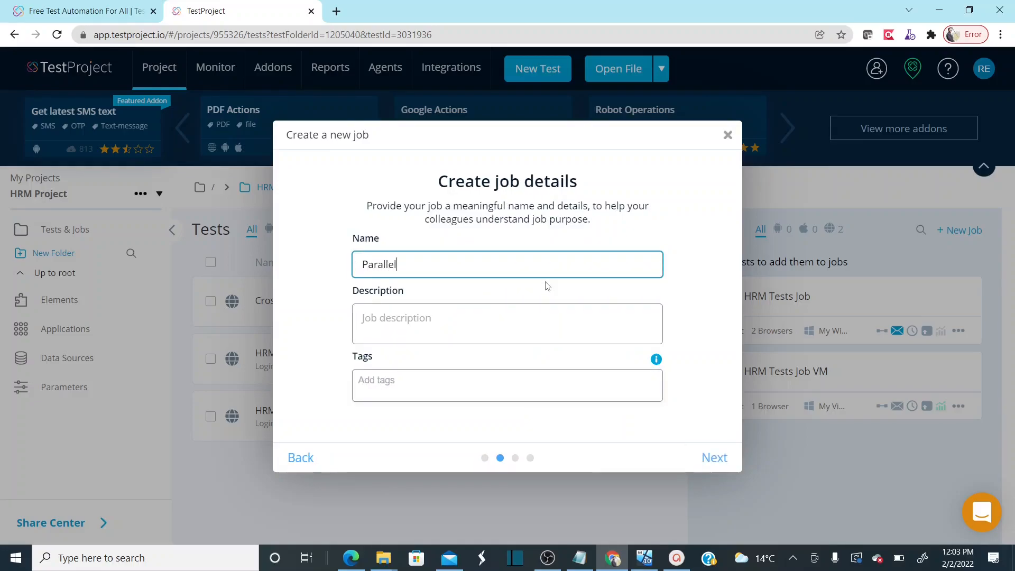
{"action": "type", "text": " Tests"}
{"action": "left_click", "coordinate": [713, 458]}
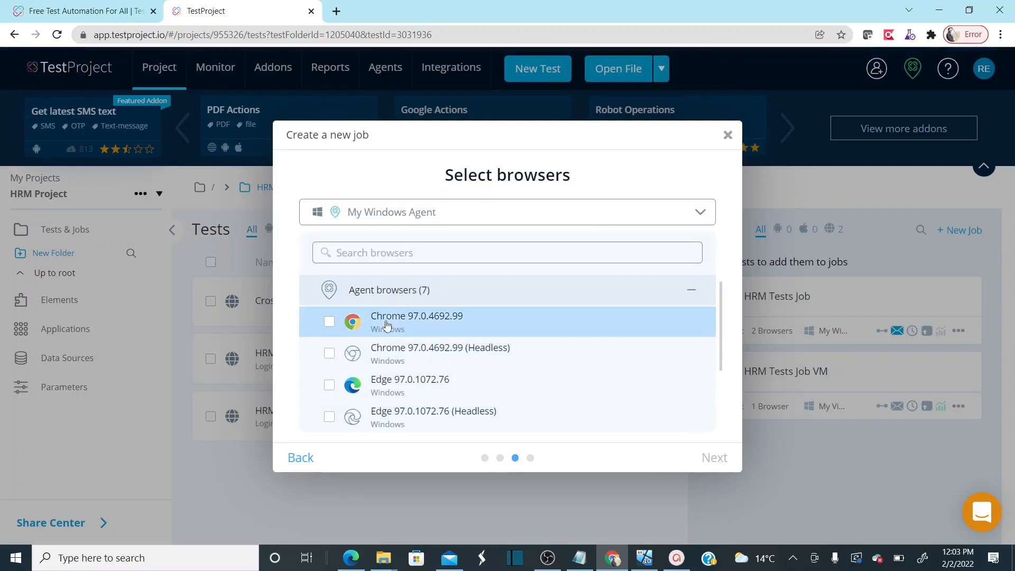
{"action": "left_click", "coordinate": [370, 331]}
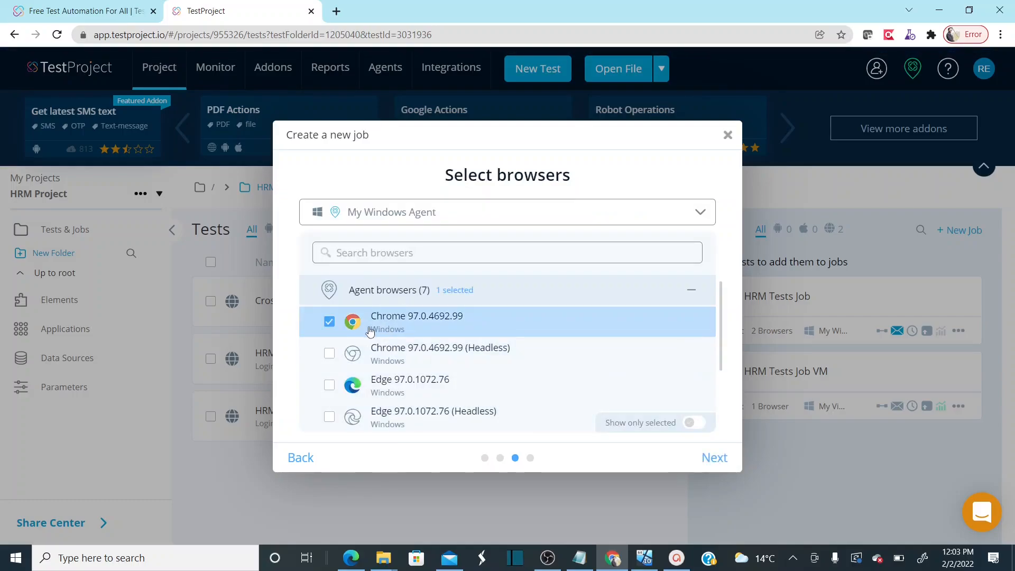
{"action": "left_click", "coordinate": [709, 457]}
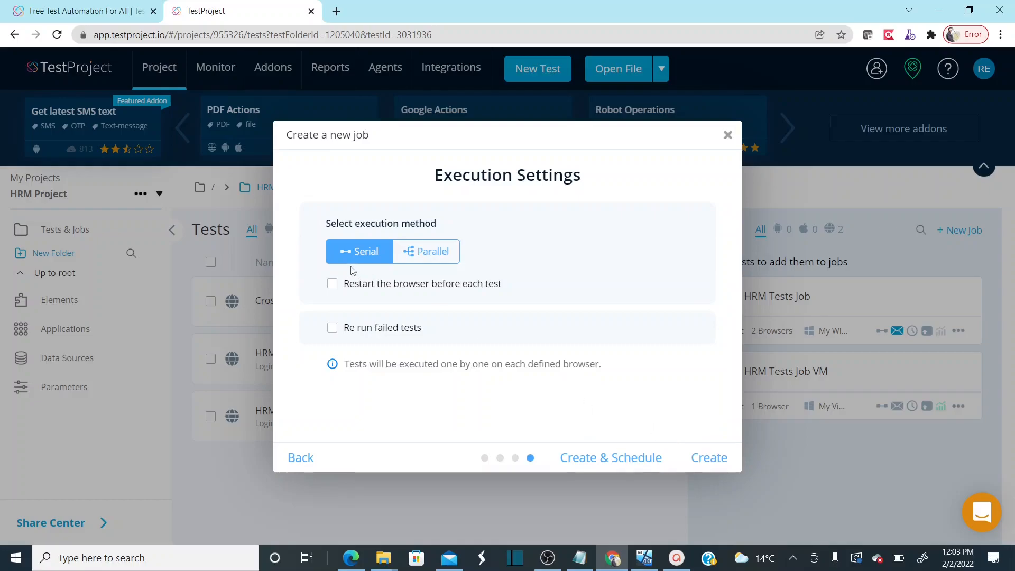
{"action": "left_click", "coordinate": [332, 286]}
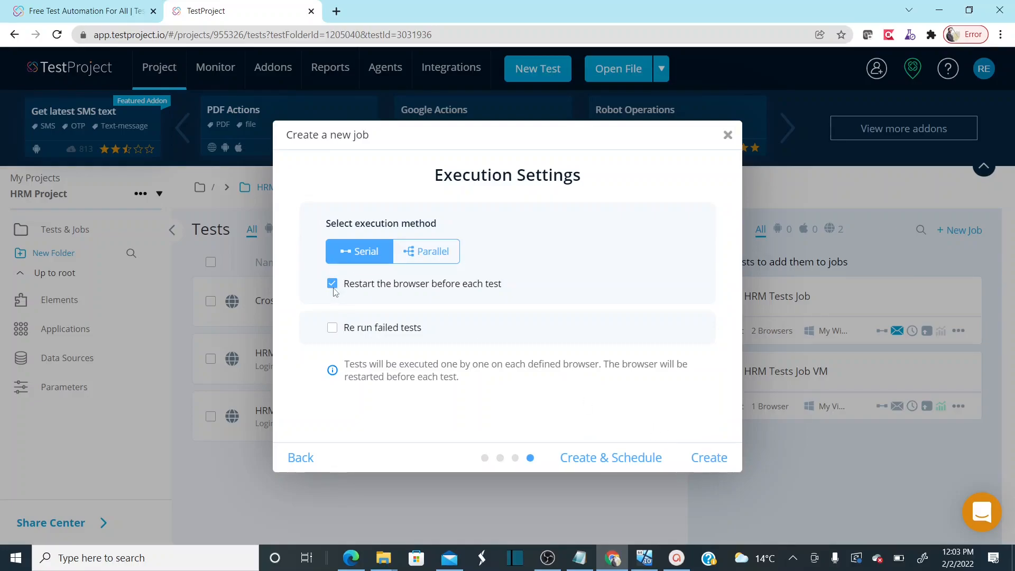
{"action": "left_click", "coordinate": [712, 459]}
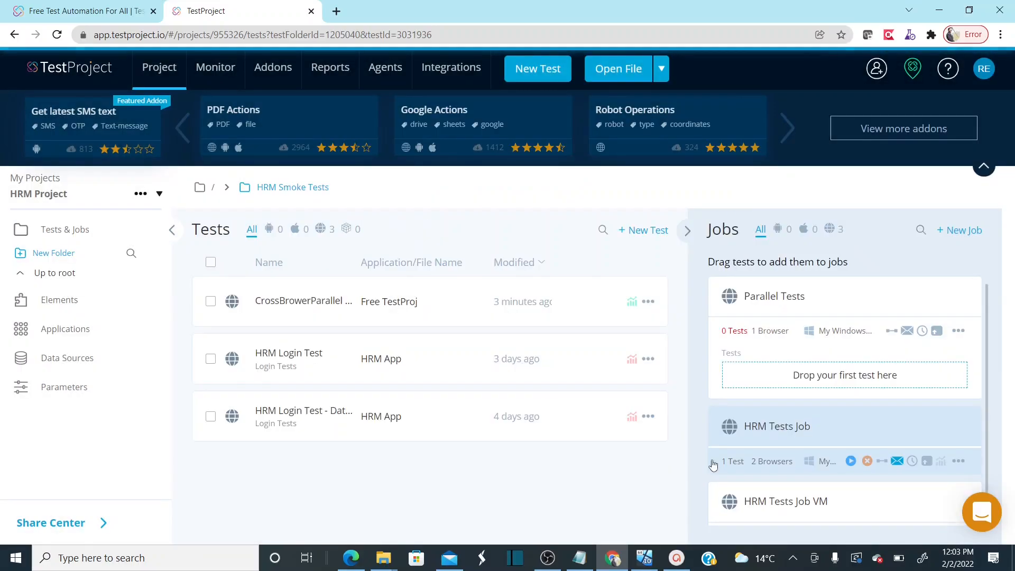
{"action": "left_click", "coordinate": [958, 332]}
{"action": "left_click", "coordinate": [928, 350]}
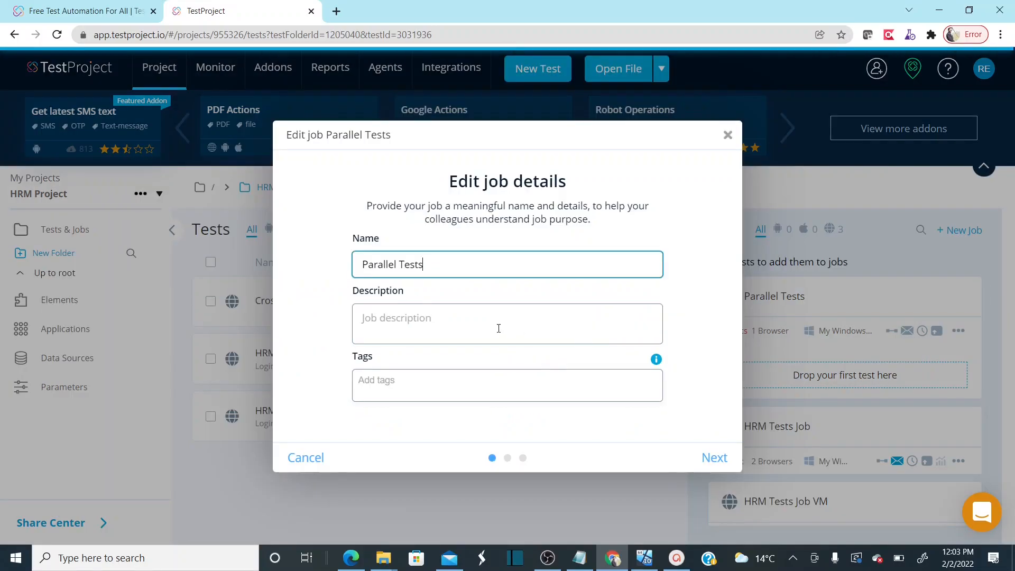
{"action": "left_click", "coordinate": [714, 458]}
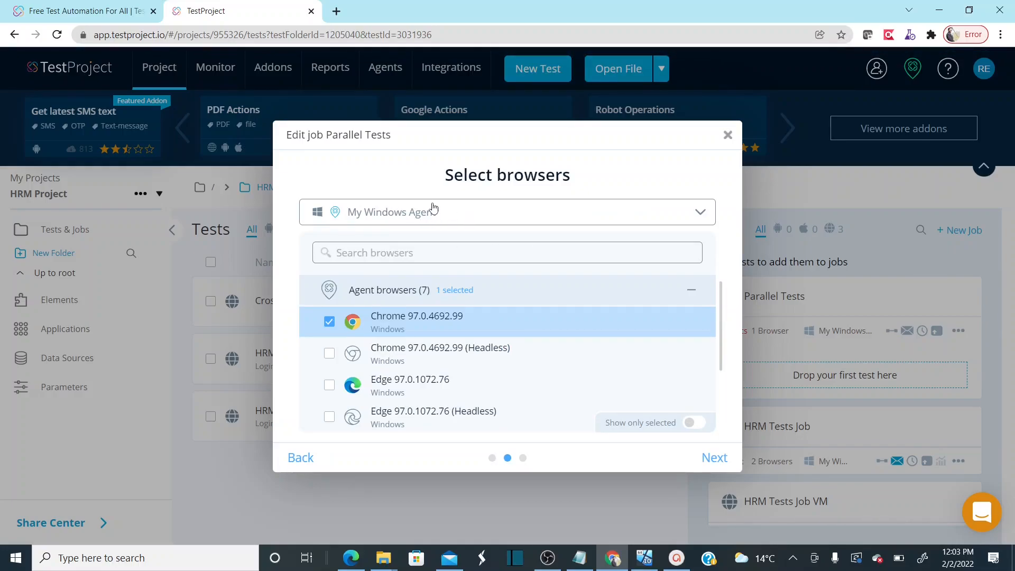
{"action": "left_click", "coordinate": [429, 213]}
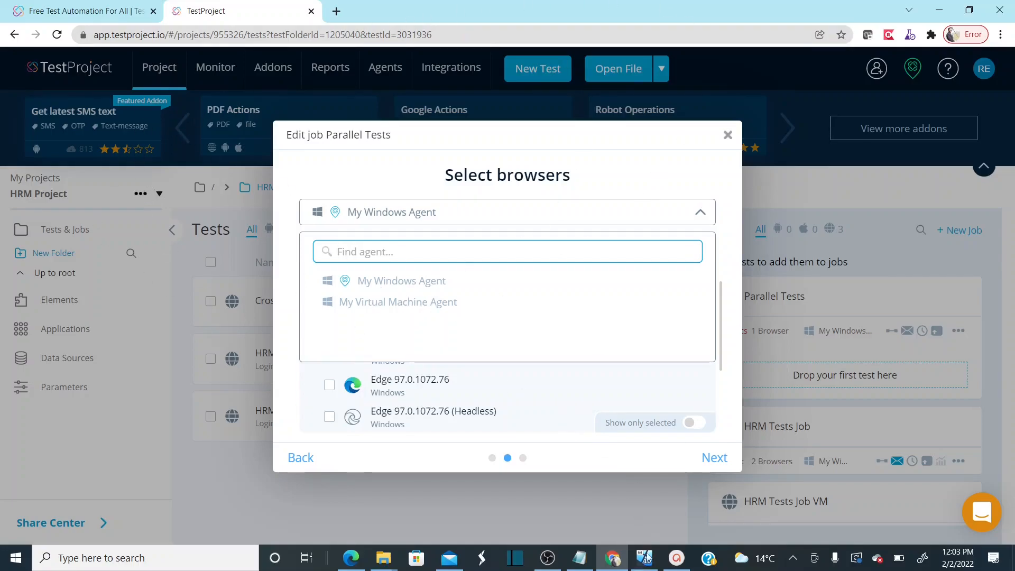
{"action": "mouse_move", "coordinate": [643, 564]}
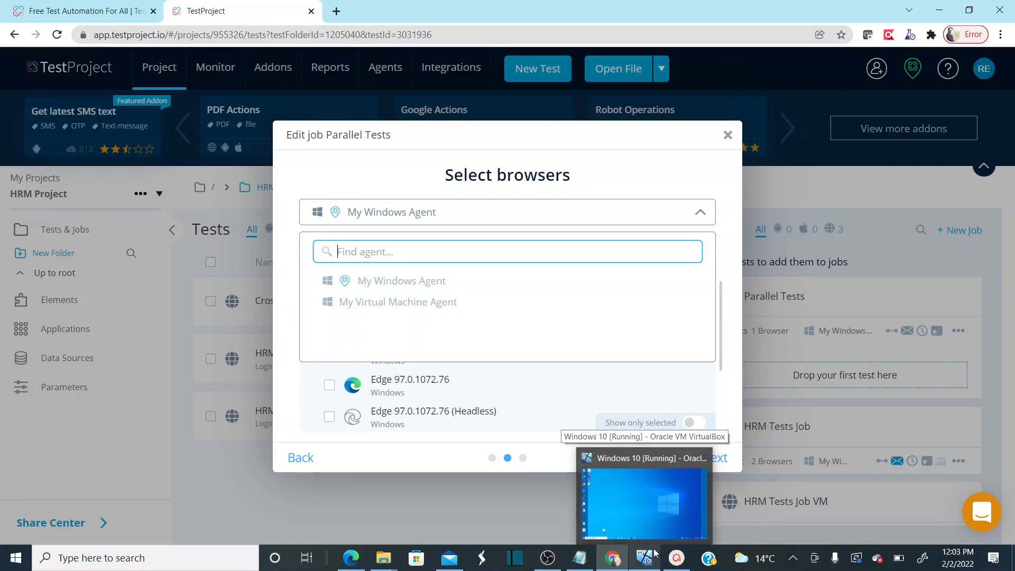
{"action": "left_click", "coordinate": [647, 556]}
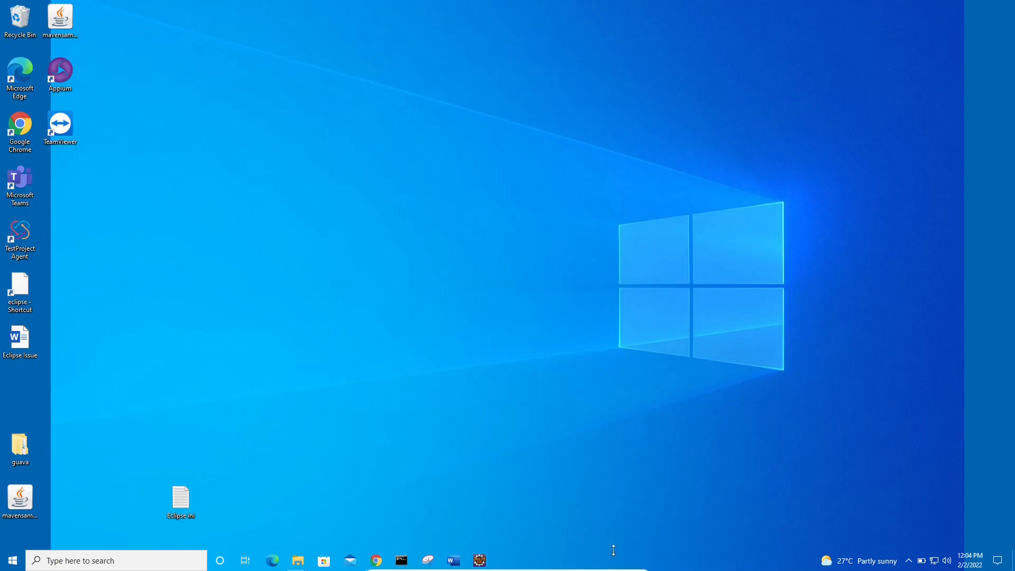
{"action": "left_click", "coordinate": [609, 565]}
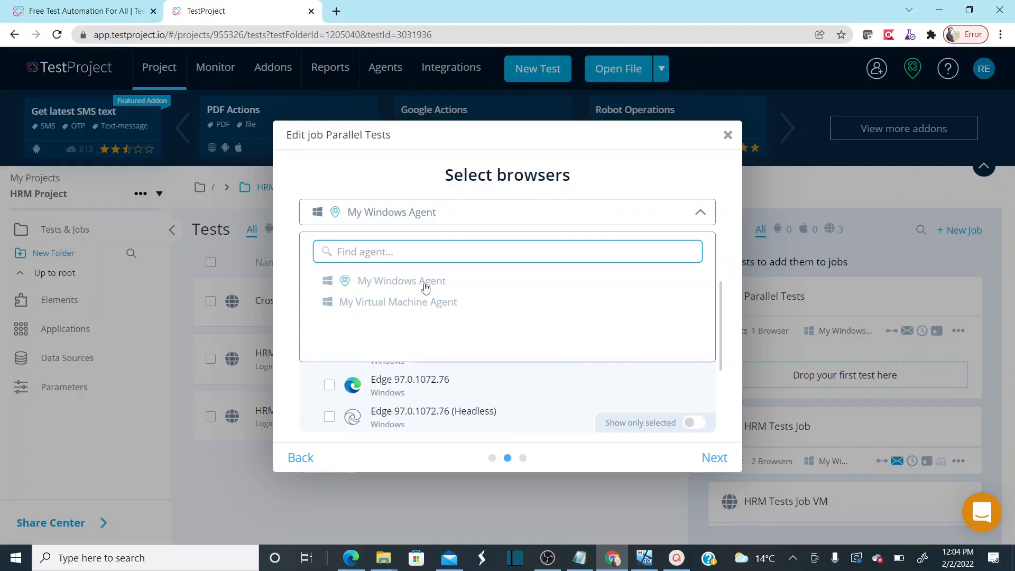
{"action": "left_click", "coordinate": [474, 283]}
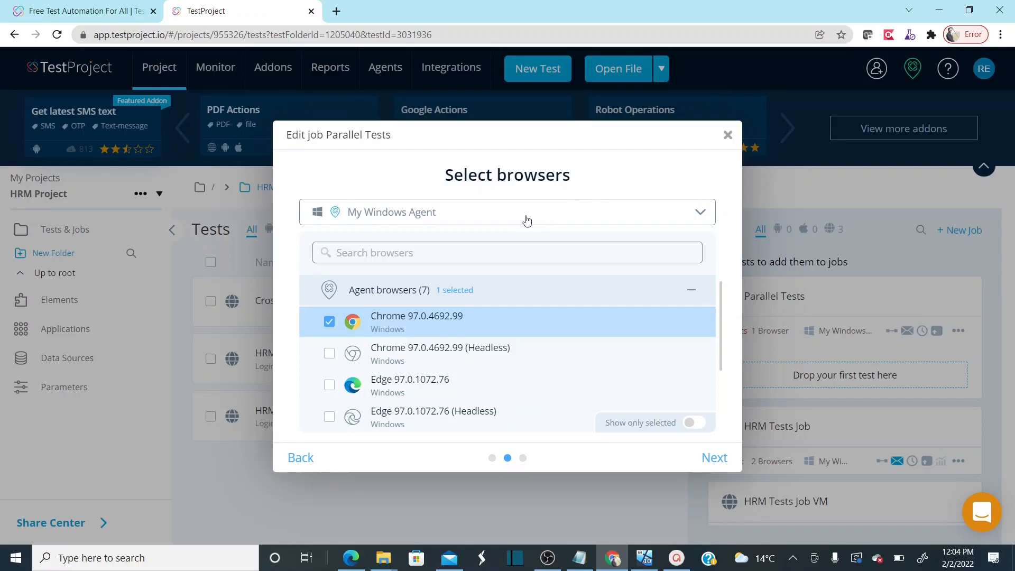
{"action": "left_click", "coordinate": [715, 458]}
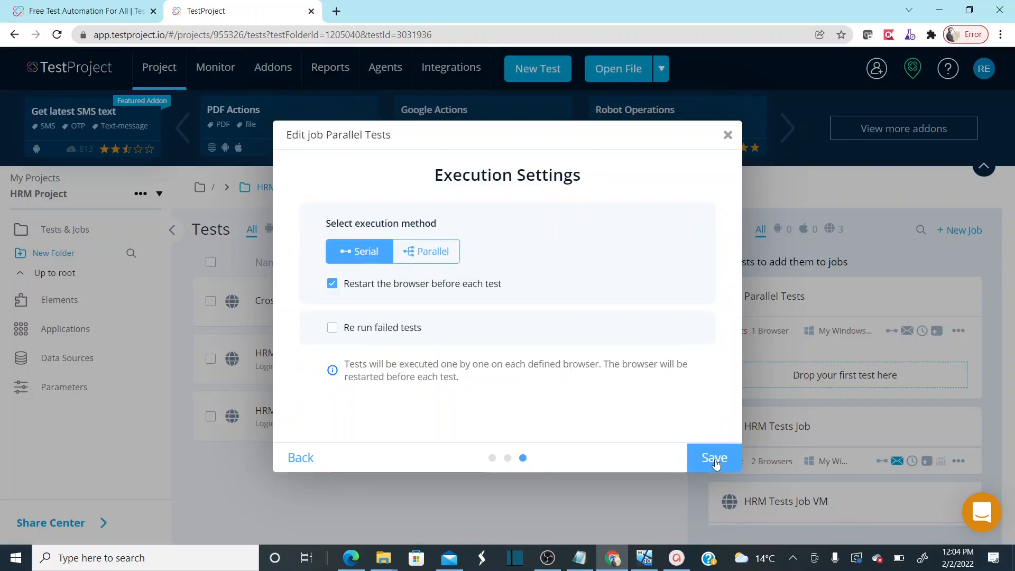
{"action": "left_click", "coordinate": [715, 458]}
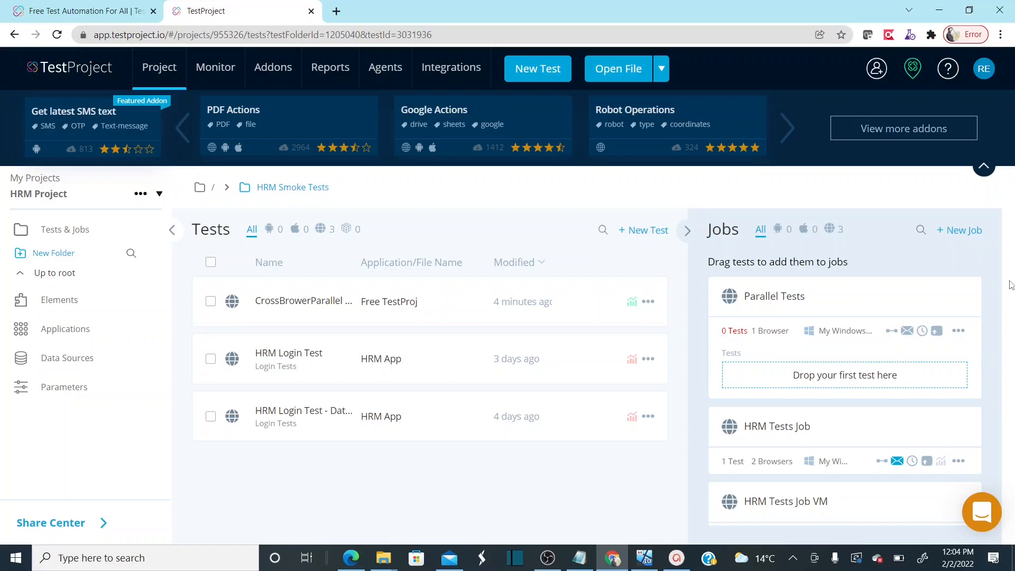
Create web job 'Parallel Tests VM' on My Virtual Machine Agent with Edge 97.0.1072.76, restarting the browser each test
{"action": "left_click", "coordinate": [964, 231]}
{"action": "left_click", "coordinate": [413, 333]}
{"action": "left_click", "coordinate": [724, 458]}
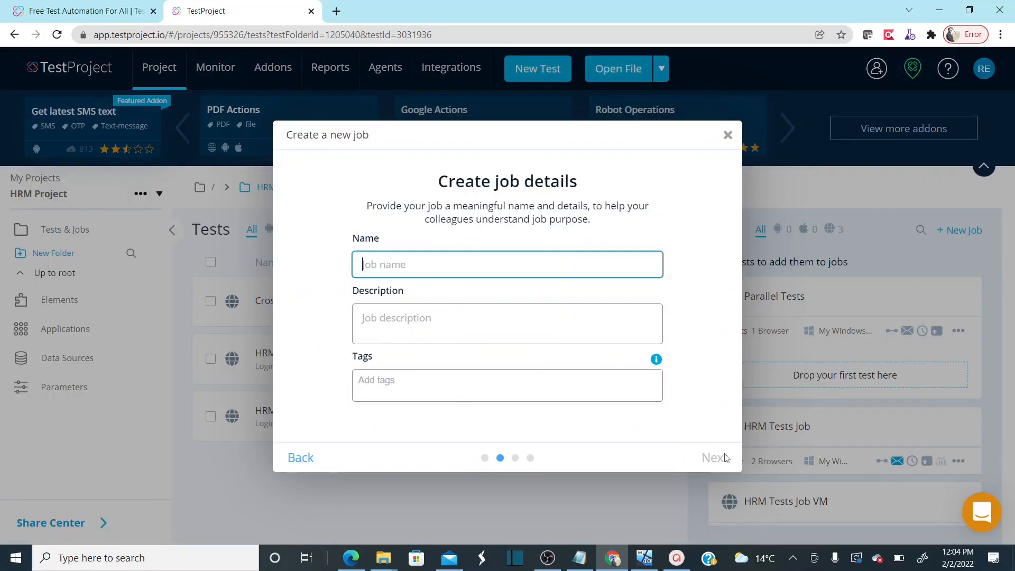
{"action": "type", "text": "Parallel Tests VM"}
{"action": "left_click", "coordinate": [715, 456]}
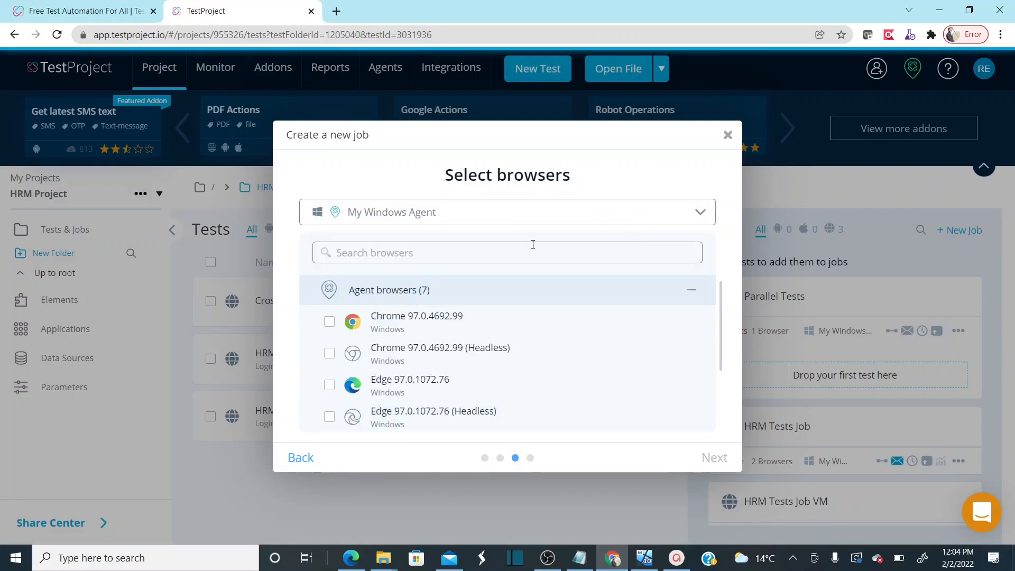
{"action": "left_click", "coordinate": [493, 218]}
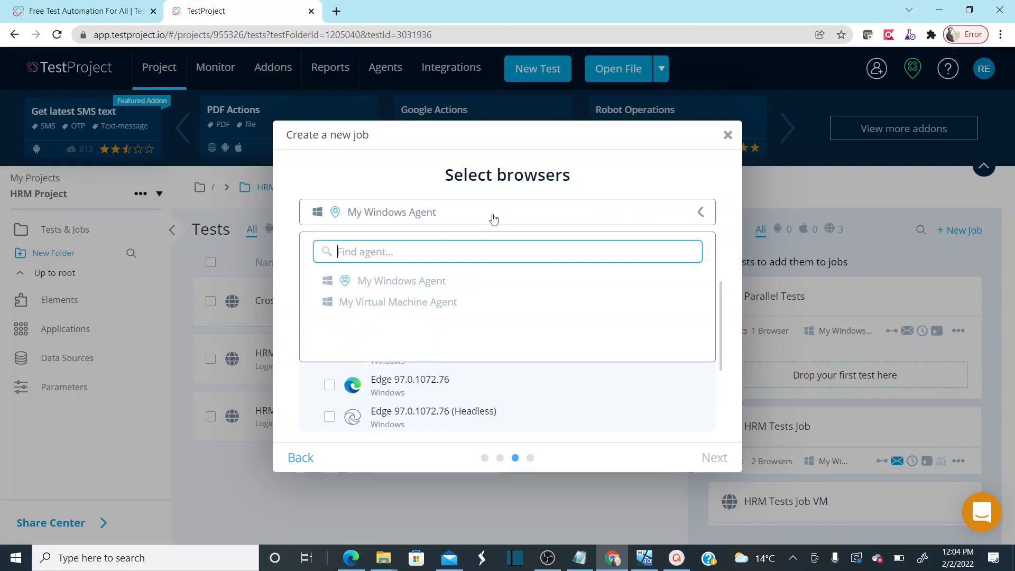
{"action": "left_click", "coordinate": [427, 305]}
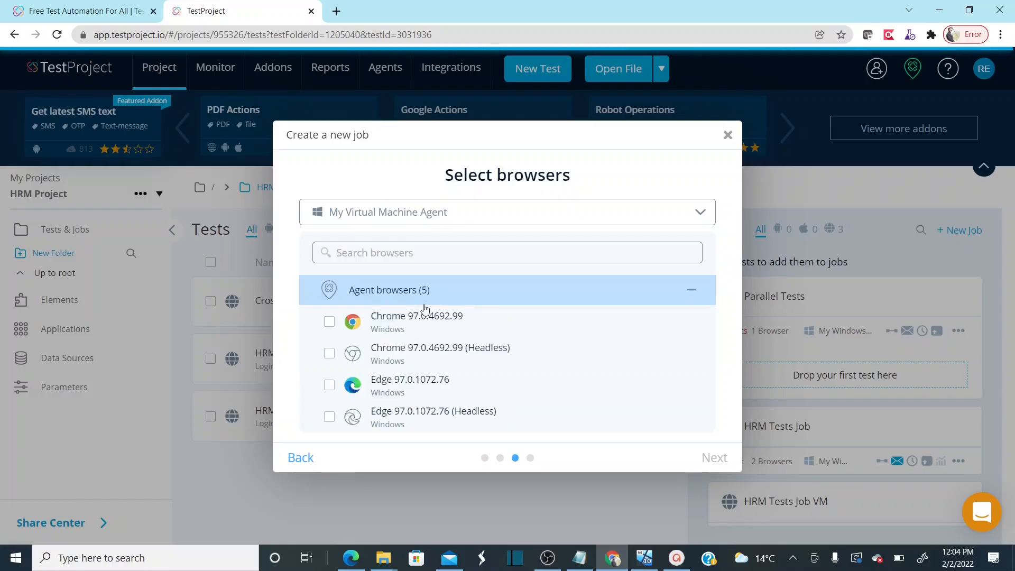
{"action": "left_click", "coordinate": [330, 385]}
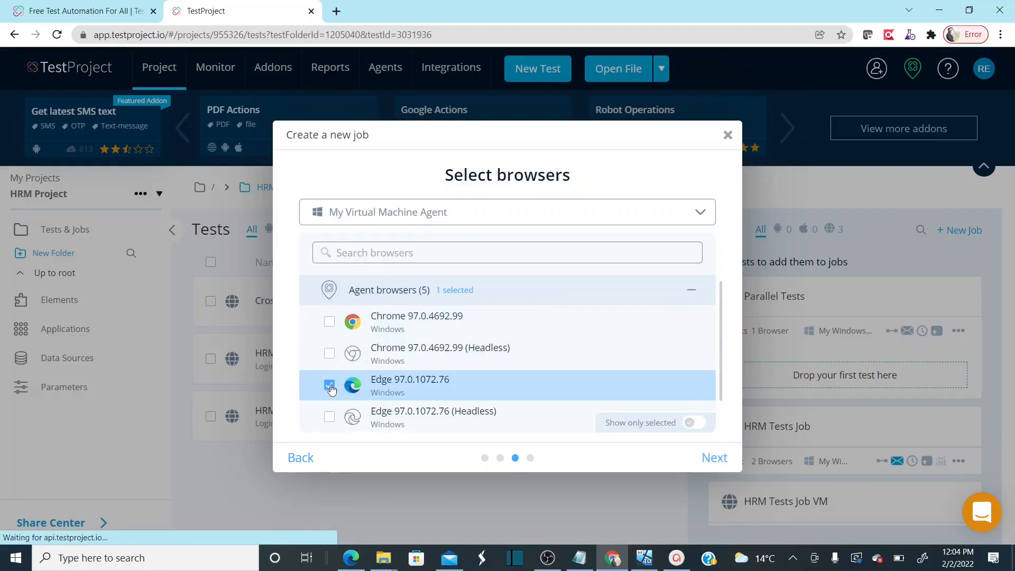
{"action": "left_click", "coordinate": [711, 455]}
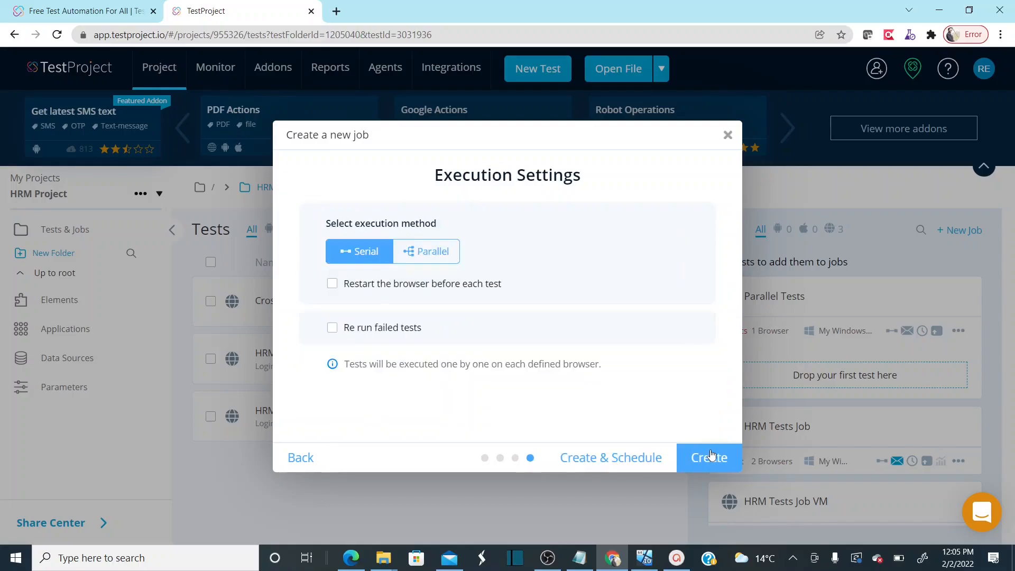
{"action": "left_click", "coordinate": [333, 286]}
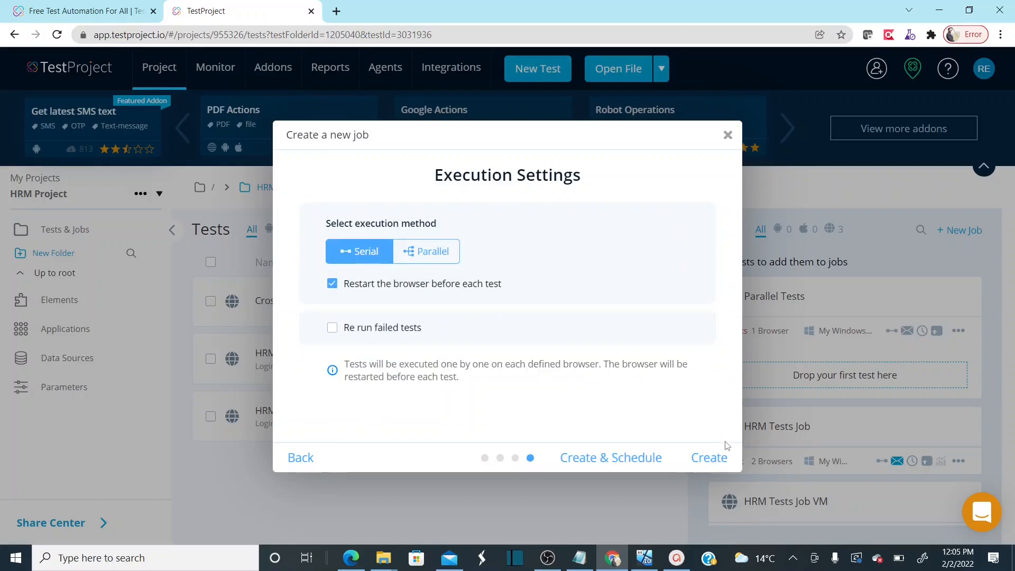
{"action": "left_click", "coordinate": [711, 458]}
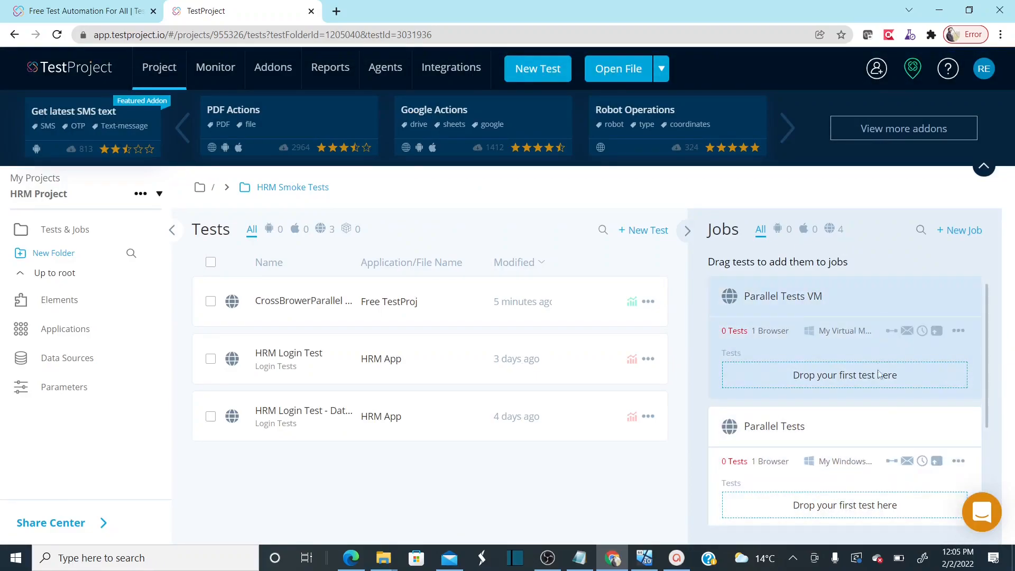
Drag the CrossBrowerParallel Tests test onto the Parallel Tests VM job
{"action": "mouse_move", "coordinate": [989, 308]}
{"action": "left_mouse_down"}
{"action": "mouse_move", "coordinate": [991, 335]}
{"action": "mouse_move", "coordinate": [989, 317]}
{"action": "left_mouse_up"}
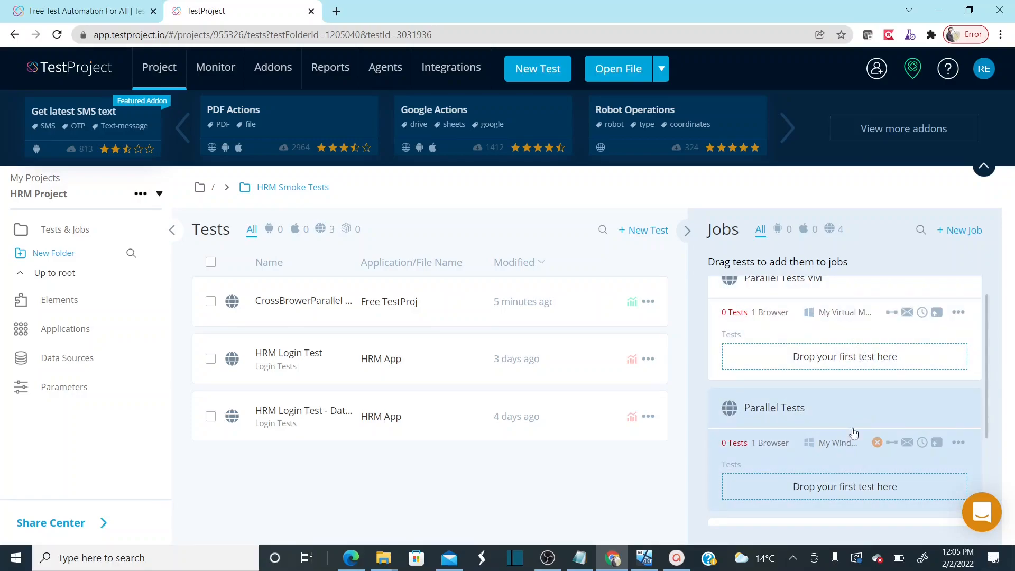
{"action": "scroll", "coordinate": [987, 352], "scroll_direction": "up", "scroll_amount": 1}
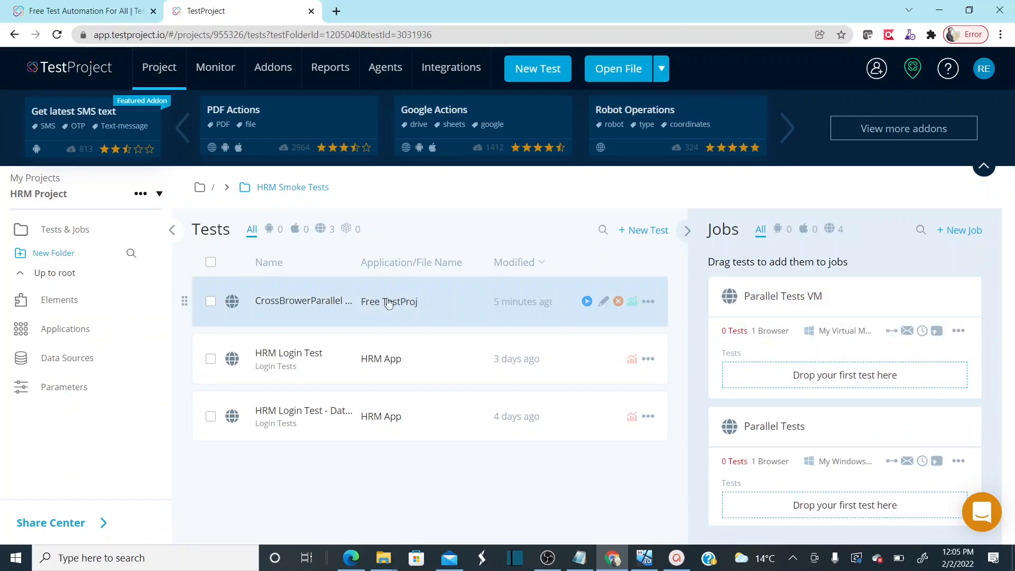
{"action": "left_click_drag", "start_coordinate": [386, 306], "coordinate": [823, 374]}
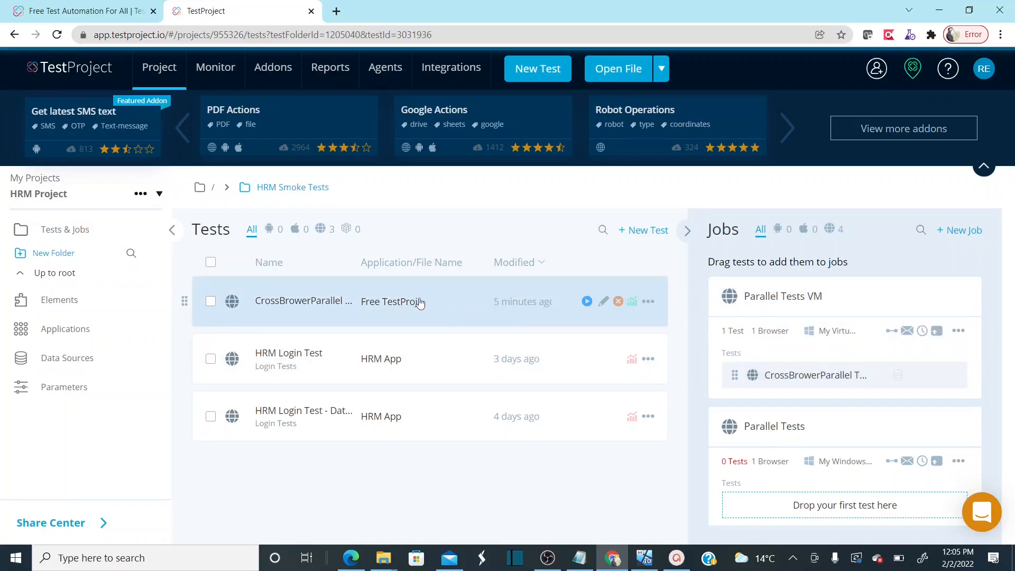
Drag the CrossBrowerParallel Tests test onto the Parallel Tests job card
{"action": "left_click_drag", "start_coordinate": [415, 302], "coordinate": [842, 478]}
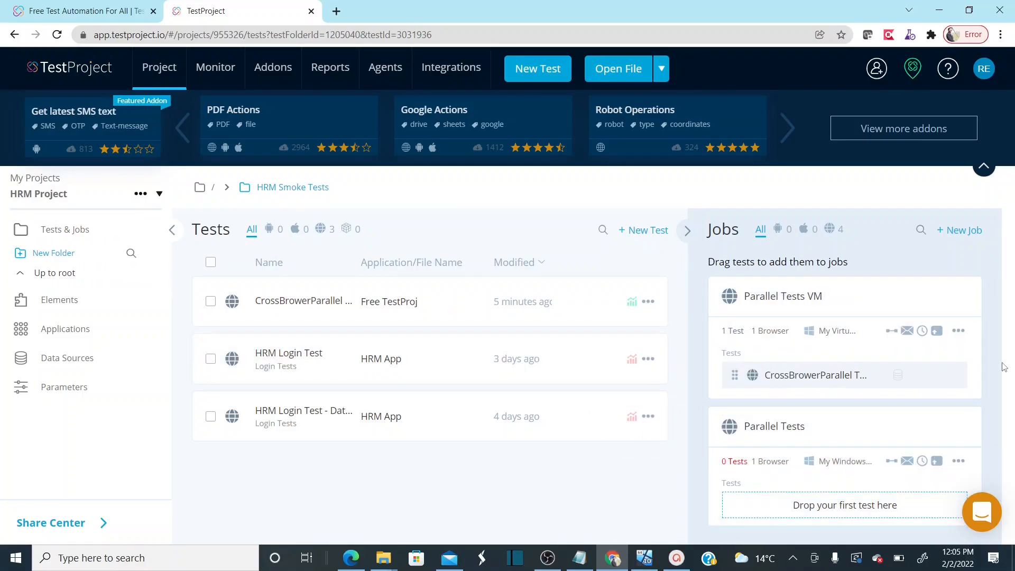
{"action": "left_click_drag", "start_coordinate": [428, 299], "coordinate": [837, 503]}
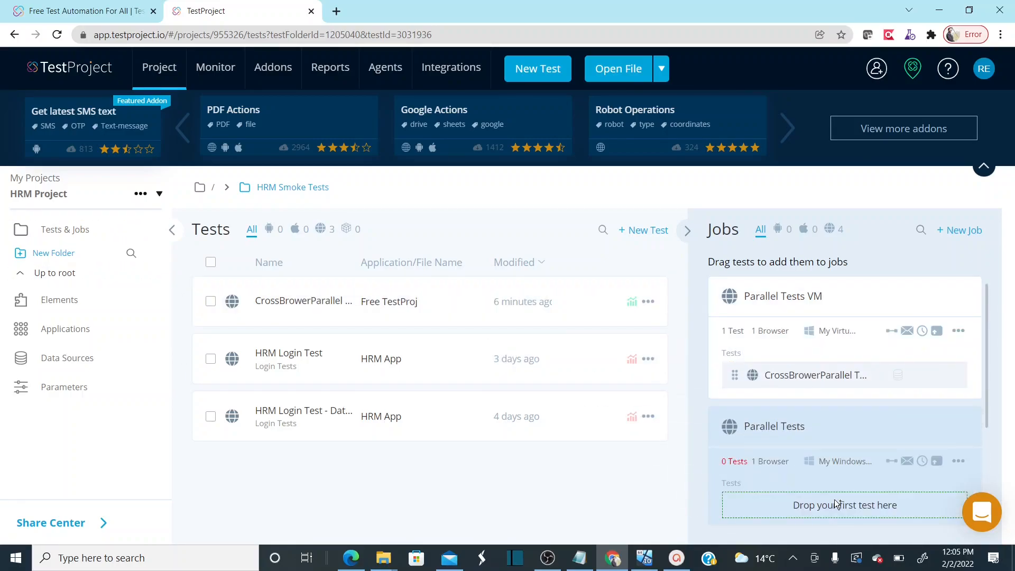
{"action": "left_click_drag", "start_coordinate": [987, 385], "coordinate": [990, 444]}
{"action": "left_click_drag", "start_coordinate": [632, 317], "coordinate": [813, 364]}
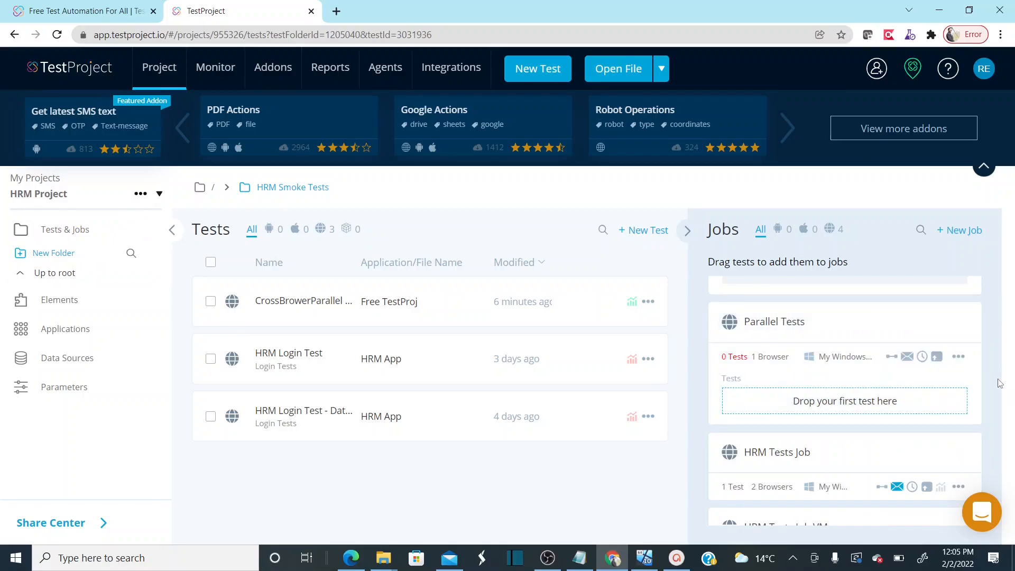
{"action": "left_click_drag", "start_coordinate": [986, 367], "coordinate": [984, 300]}
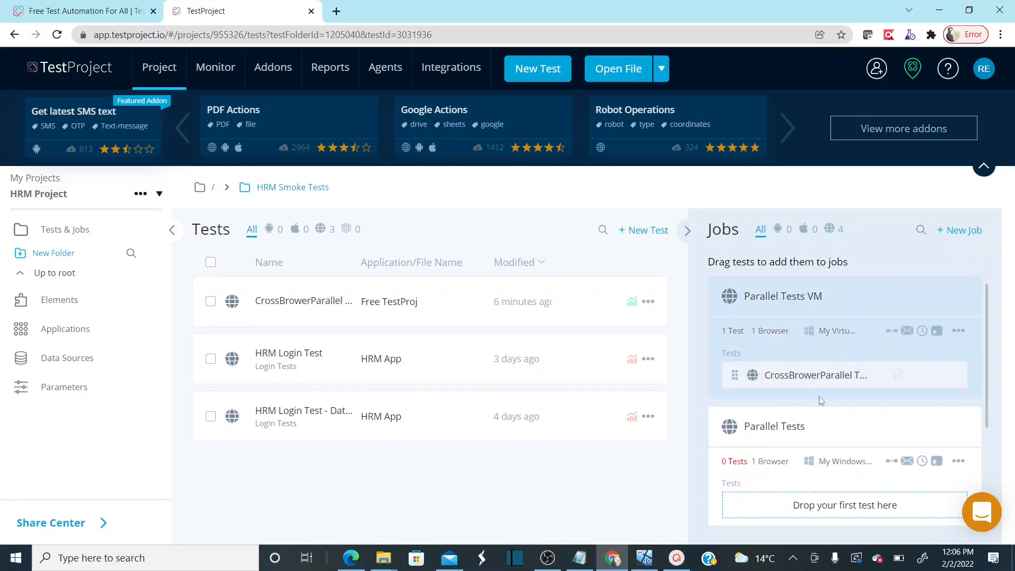
{"action": "left_click_drag", "start_coordinate": [353, 300], "coordinate": [796, 386]}
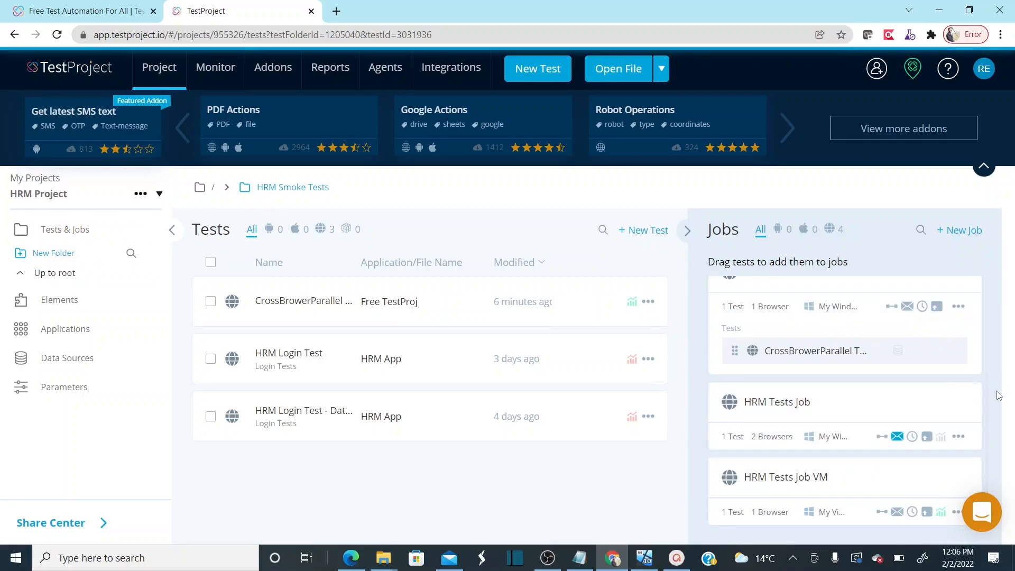
{"action": "left_click_drag", "start_coordinate": [988, 392], "coordinate": [988, 305]}
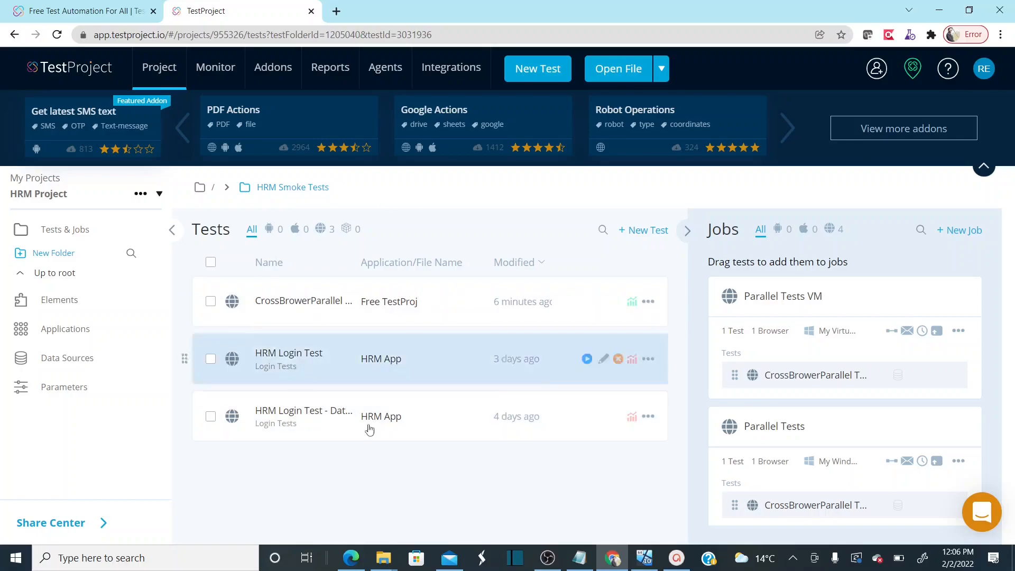
Check in the job editor that Parallel Tests uses only Chrome, then close it unchanged
{"action": "left_click", "coordinate": [960, 462]}
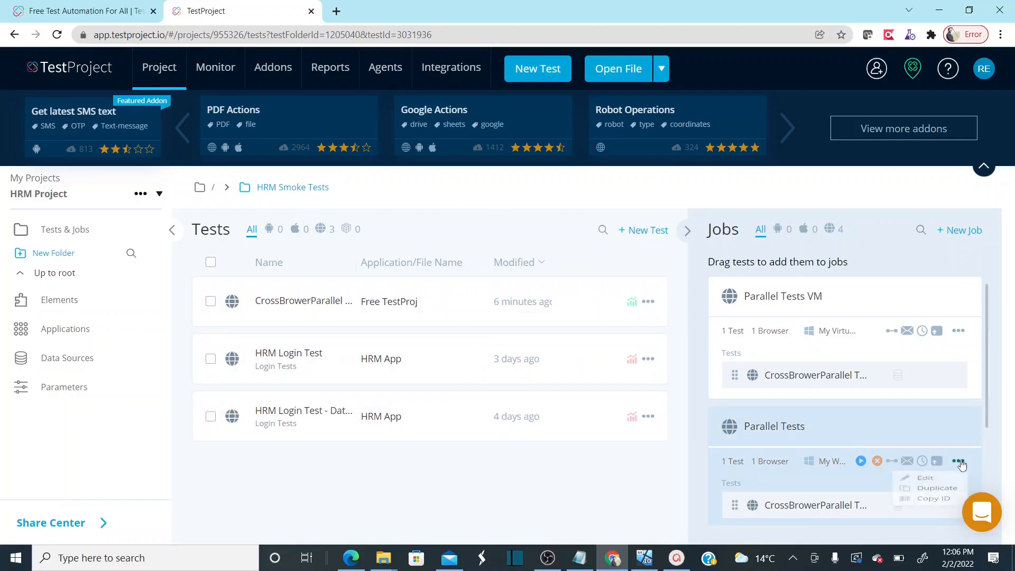
{"action": "left_click", "coordinate": [932, 484]}
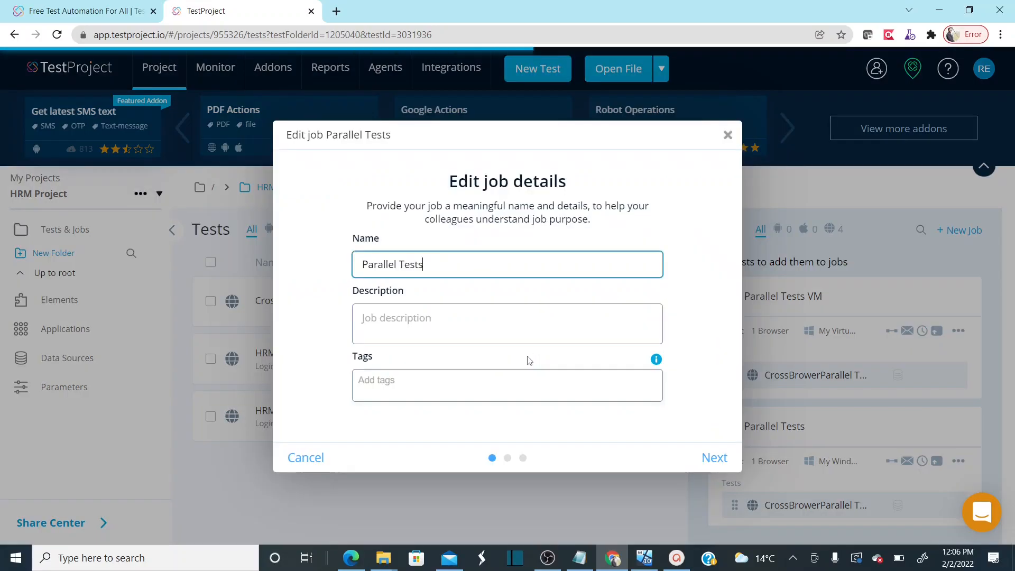
{"action": "left_click", "coordinate": [720, 465]}
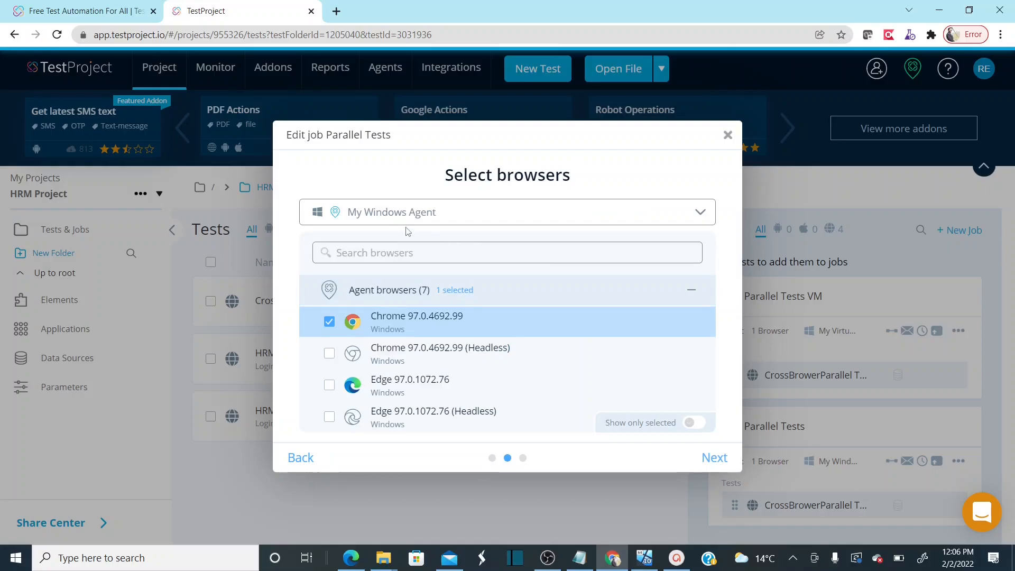
{"action": "left_click", "coordinate": [728, 135]}
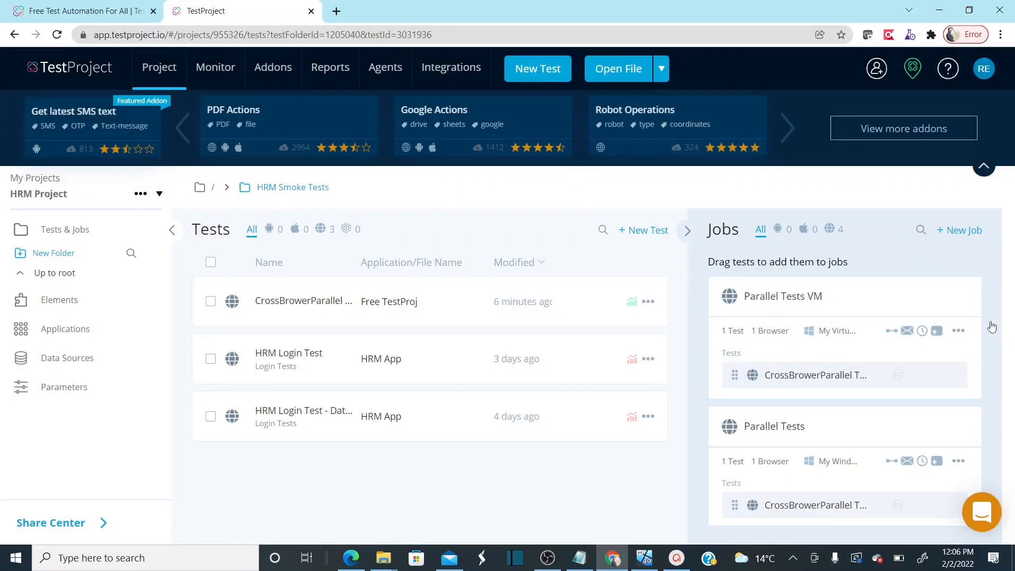
Run the Parallel Tests job and watch it fill the demo login form in Chrome
{"action": "scroll", "coordinate": [991, 327], "scroll_direction": "down", "scroll_amount": 2}
{"action": "mouse_move", "coordinate": [906, 375]}
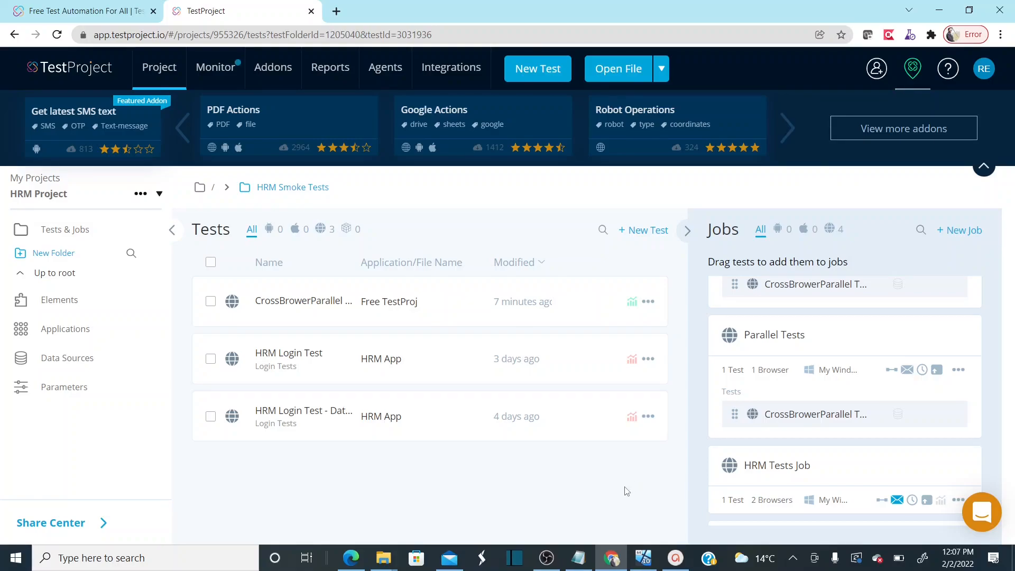
{"action": "left_click", "coordinate": [678, 559]}
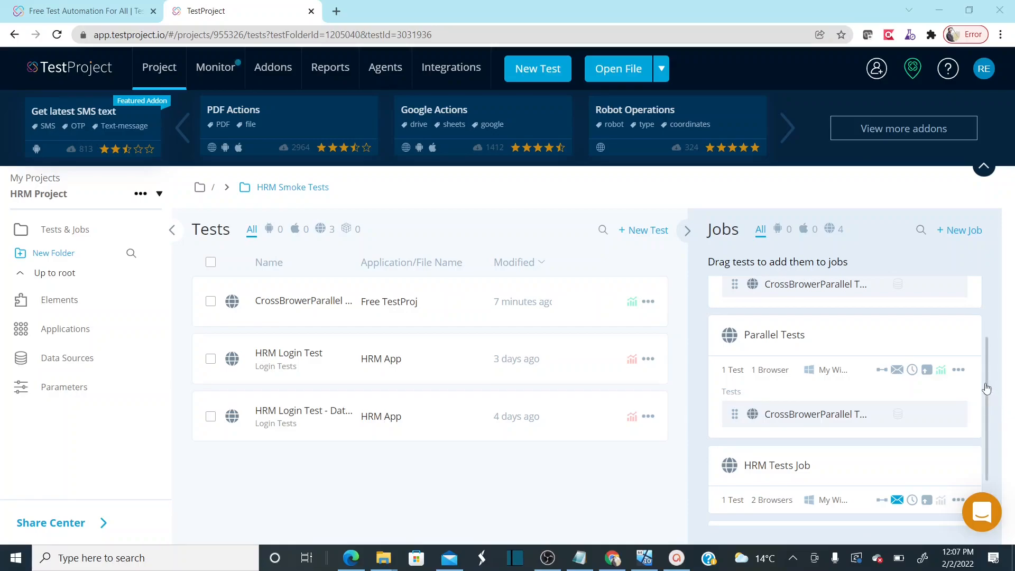
{"action": "scroll", "coordinate": [987, 389], "scroll_direction": "up", "scroll_amount": 2}
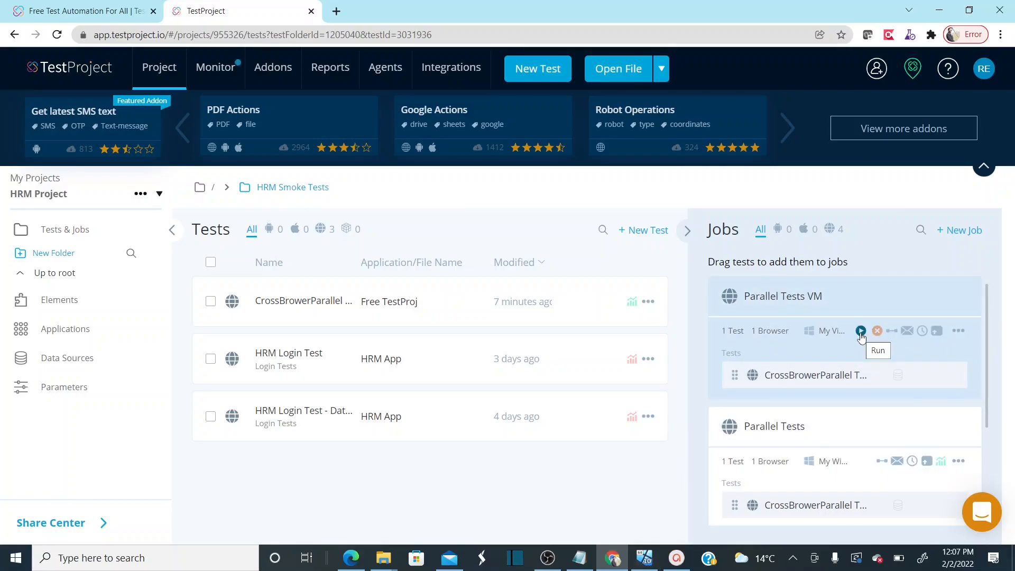
Run the Parallel Tests VM job and bring up the VirtualBox virtual machine window
{"action": "left_click", "coordinate": [861, 332]}
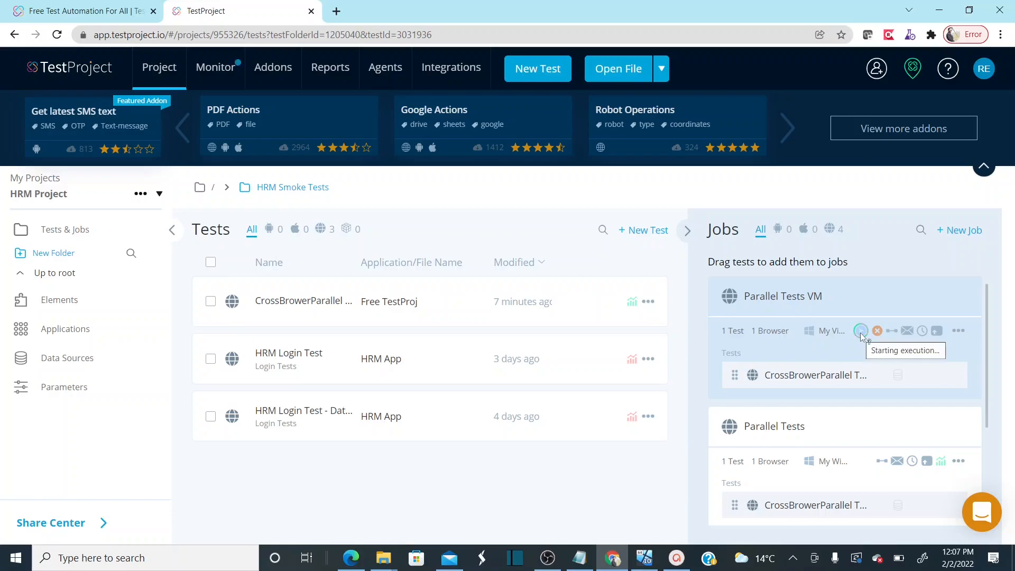
{"action": "left_click", "coordinate": [648, 558]}
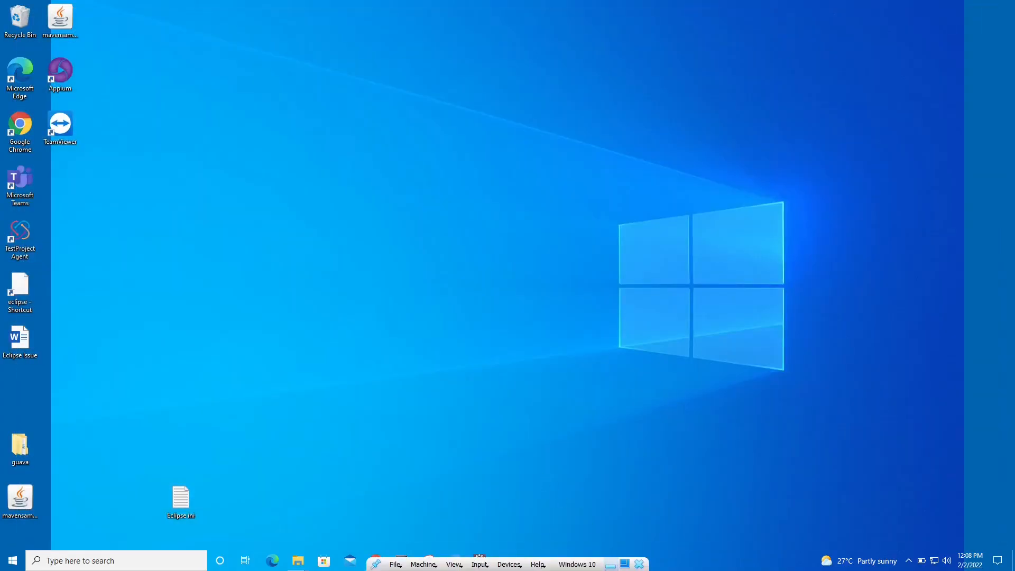
Minimize the virtual machine, glance at the Lesson 6 slides, and return to TestProject's Tests & Jobs page
{"action": "left_click", "coordinate": [611, 566]}
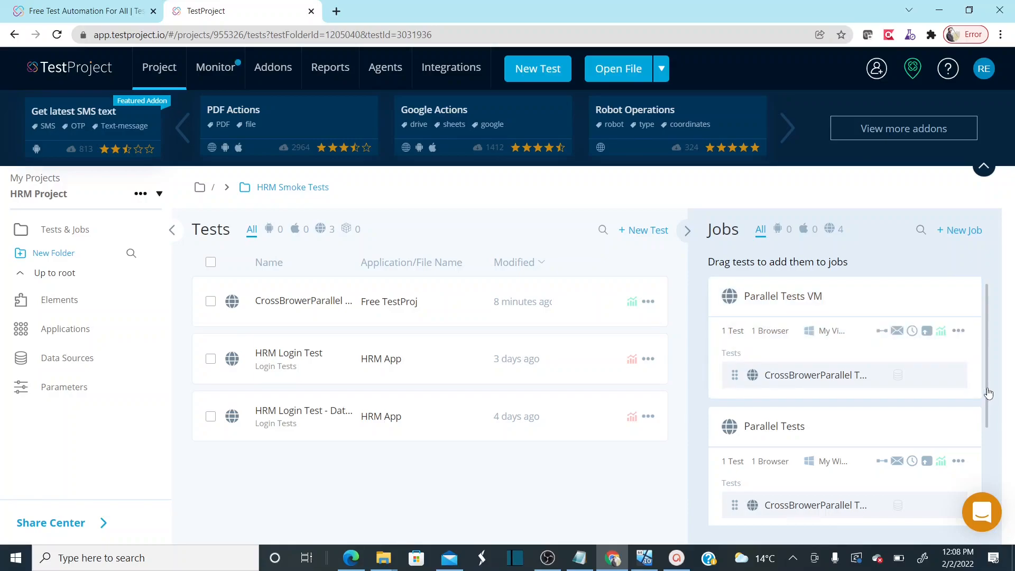
{"action": "mouse_move", "coordinate": [989, 394]}
{"action": "left_mouse_down"}
{"action": "mouse_move", "coordinate": [990, 428]}
{"action": "mouse_move", "coordinate": [990, 405]}
{"action": "left_mouse_up"}
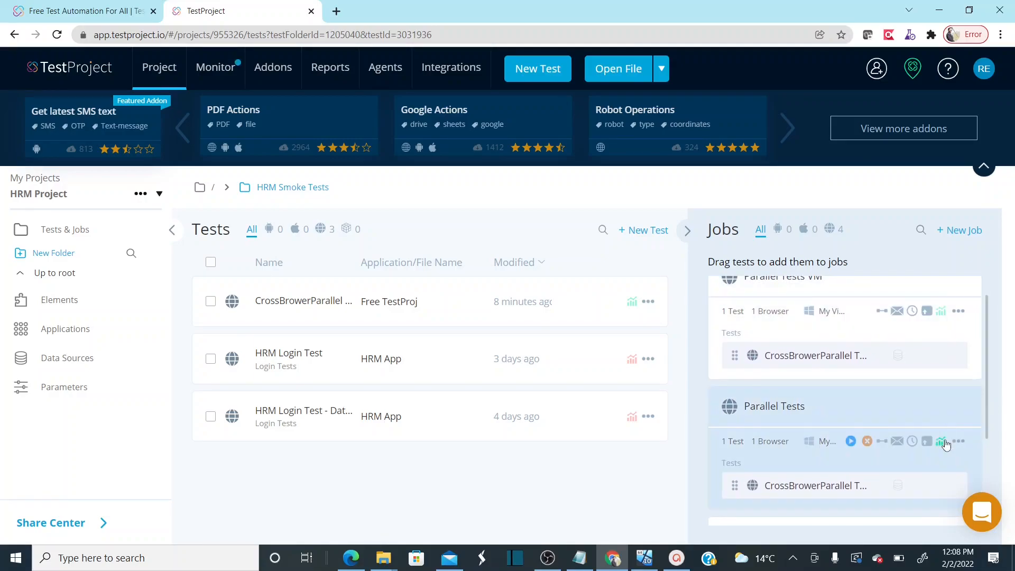
{"action": "scroll", "coordinate": [990, 339], "scroll_direction": "up", "scroll_amount": 1}
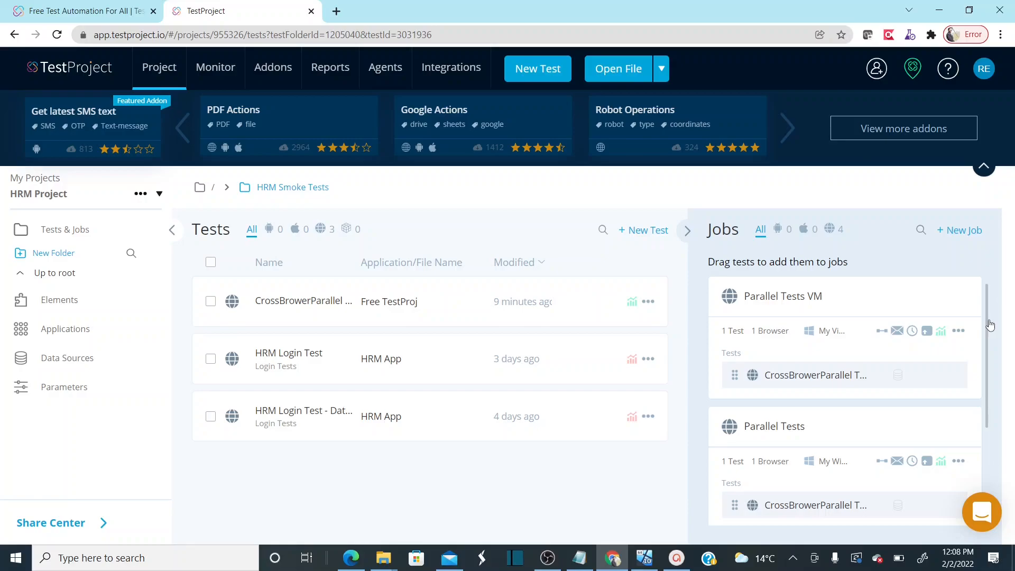
{"action": "left_click", "coordinate": [677, 558]}
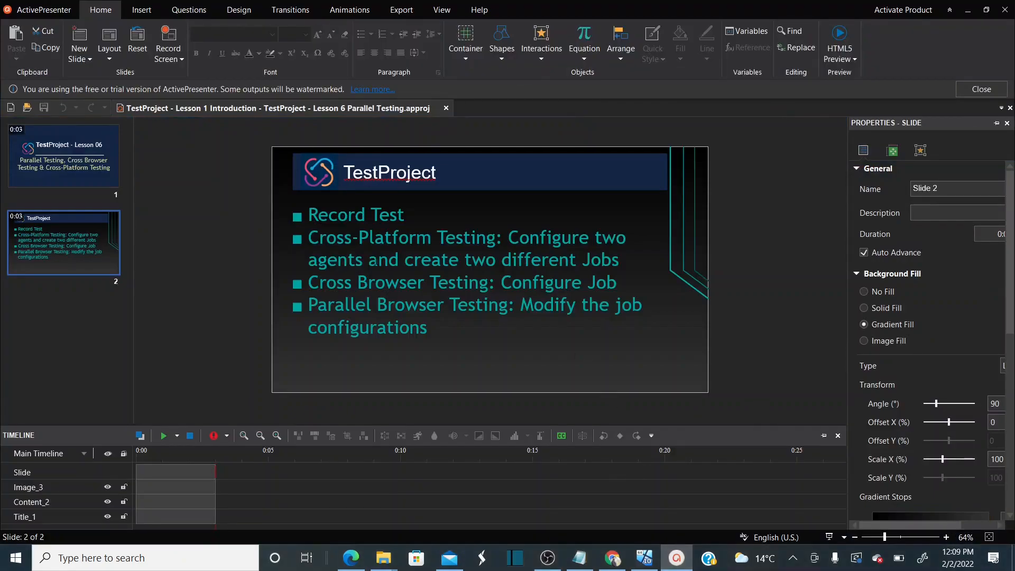
{"action": "left_click", "coordinate": [968, 9]}
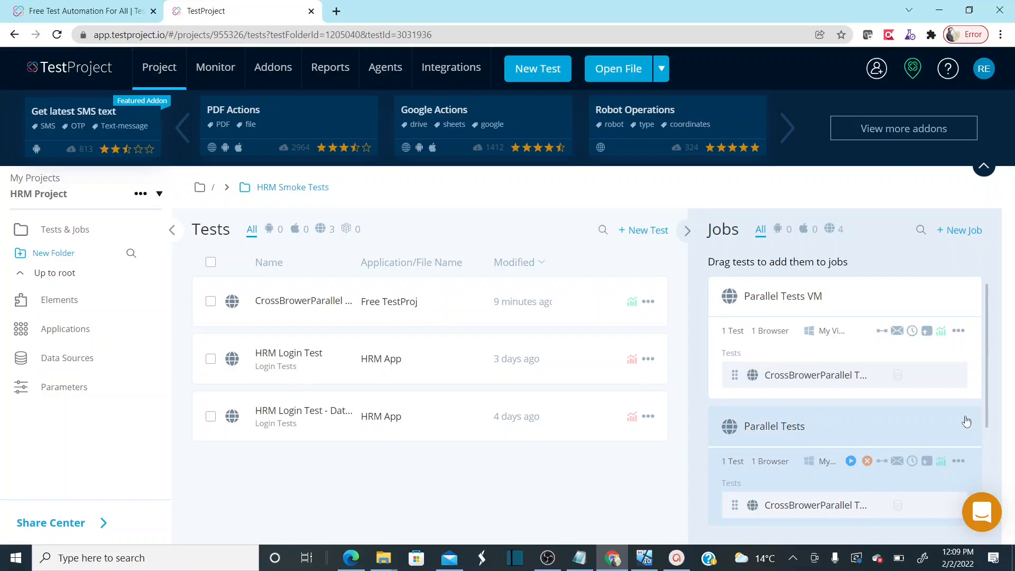
Open the Parallel Tests job for editing and advance to browser selection
{"action": "scroll", "coordinate": [925, 363], "scroll_direction": "down", "scroll_amount": 2}
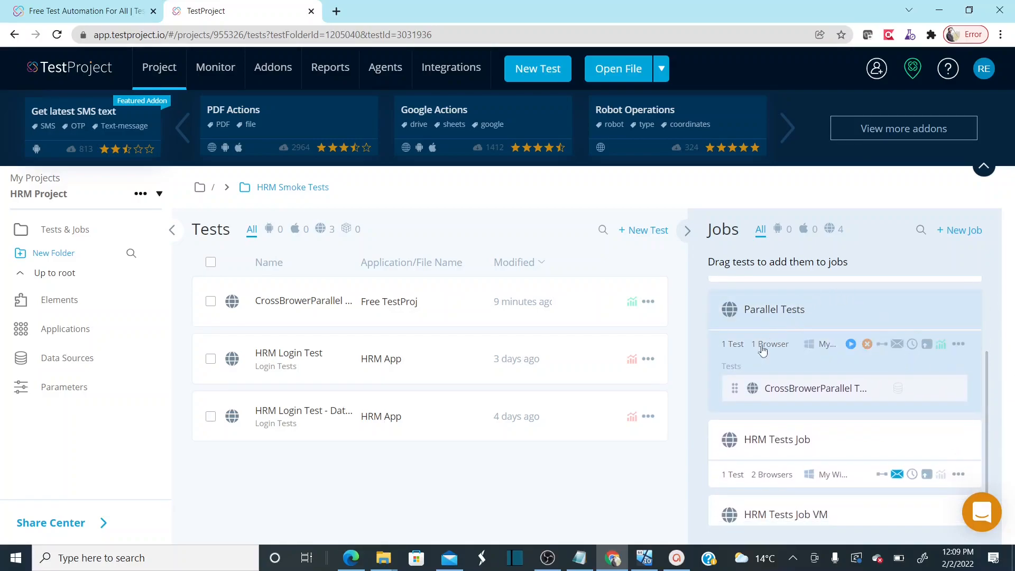
{"action": "mouse_move", "coordinate": [873, 345]}
{"action": "left_click", "coordinate": [960, 345]}
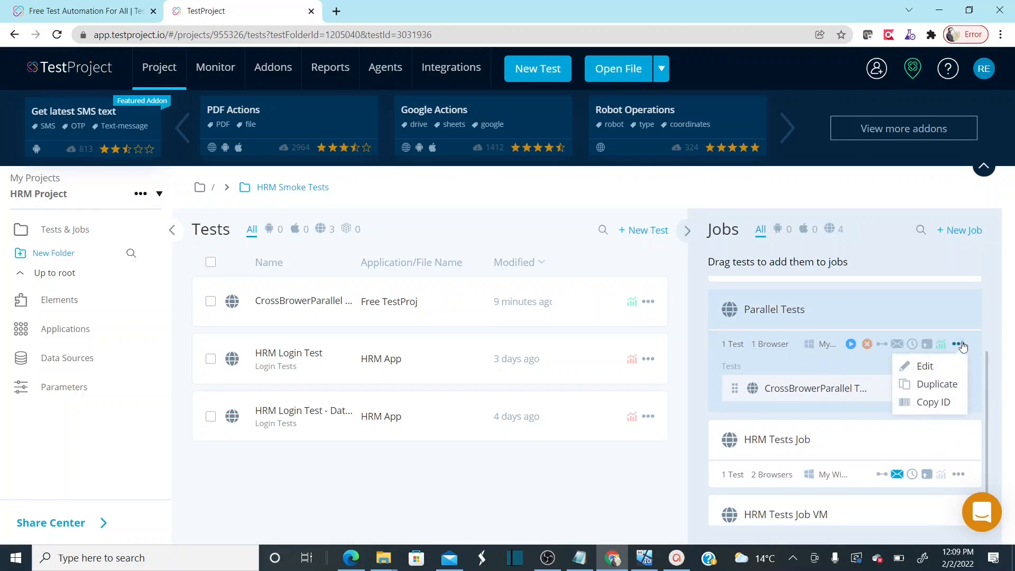
{"action": "left_click", "coordinate": [924, 367]}
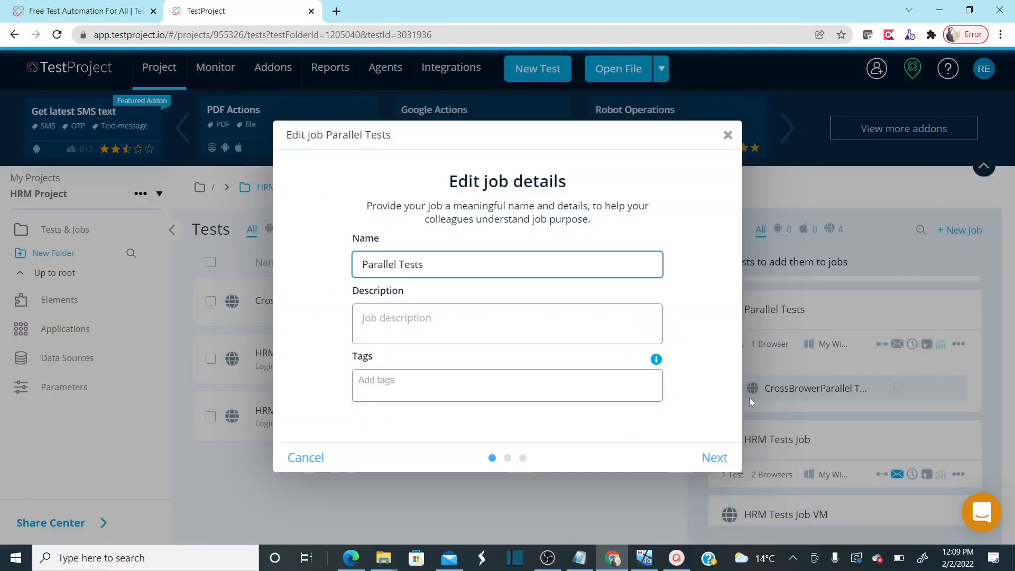
{"action": "left_click", "coordinate": [711, 459]}
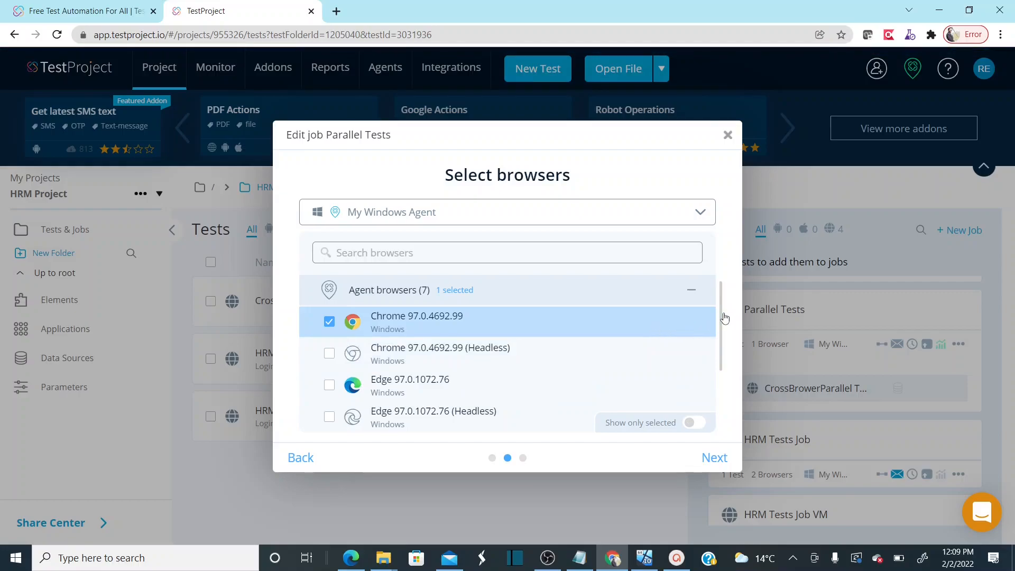
Add Edge 97.0.1072.76 and save the job with Chrome, Edge and Firefox
{"action": "left_click_drag", "start_coordinate": [724, 317], "coordinate": [725, 339]}
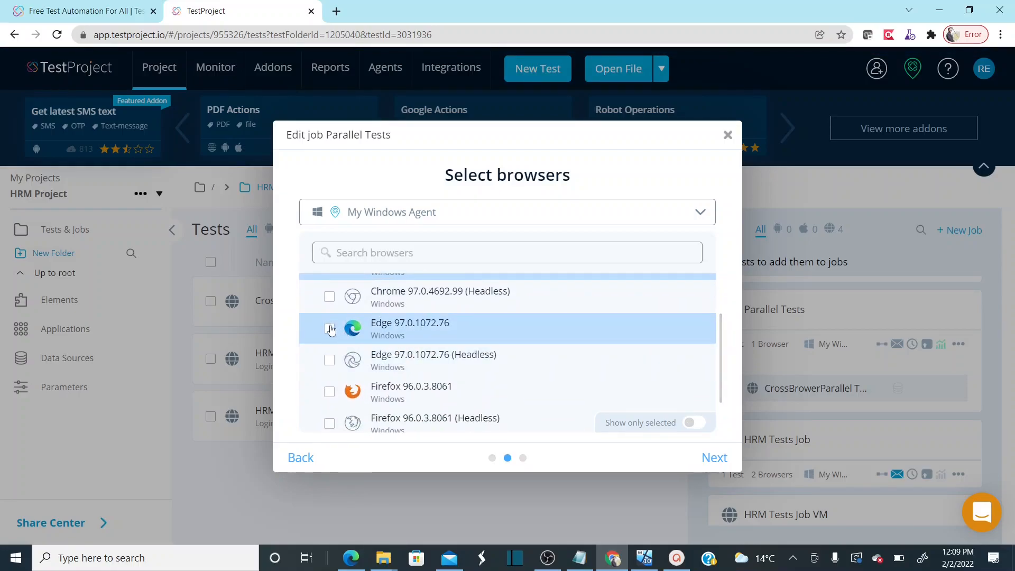
{"action": "left_click", "coordinate": [329, 328]}
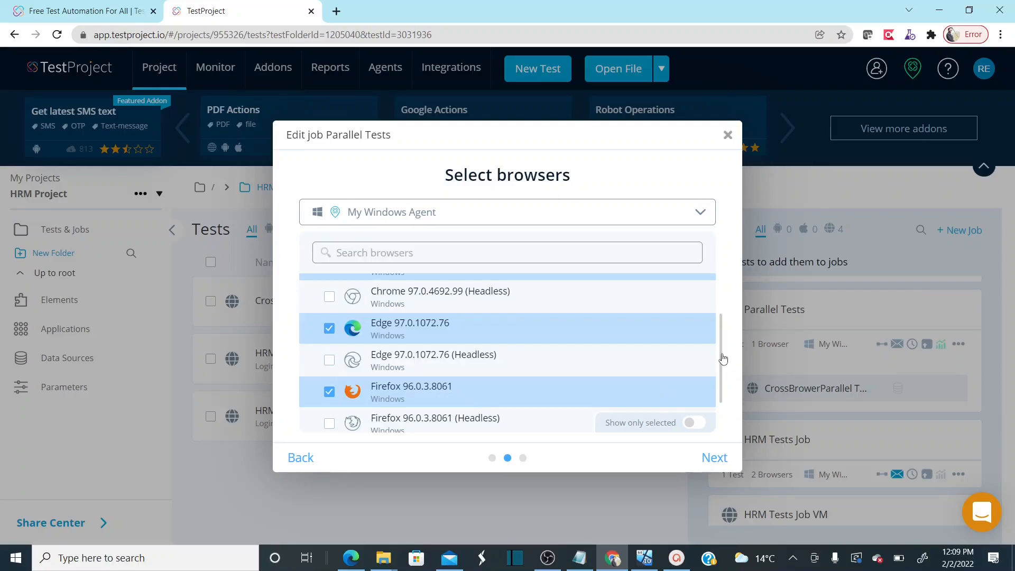
{"action": "mouse_move", "coordinate": [722, 356]}
{"action": "left_mouse_down"}
{"action": "mouse_move", "coordinate": [721, 317]}
{"action": "mouse_move", "coordinate": [719, 369]}
{"action": "left_mouse_up"}
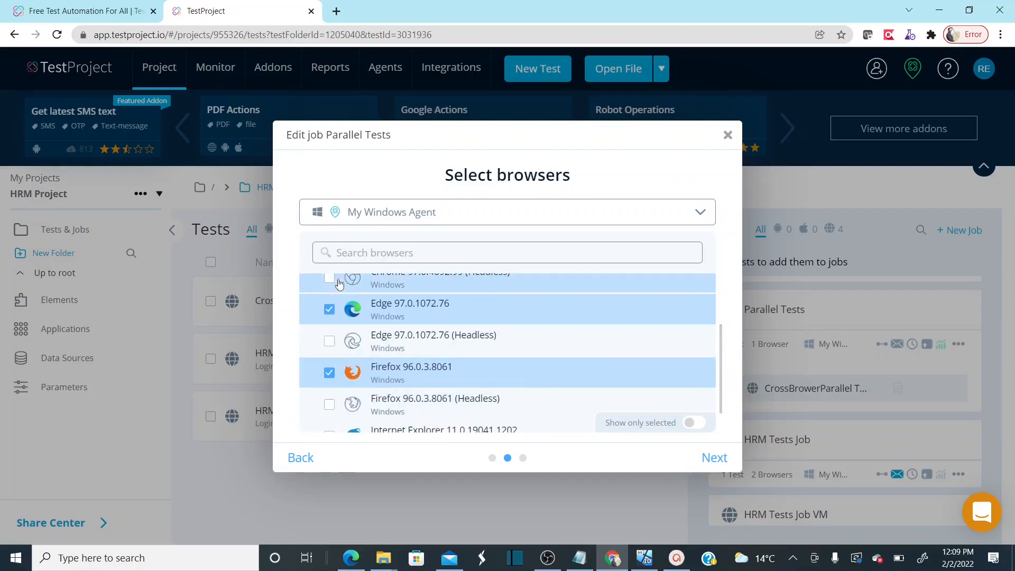
{"action": "left_click", "coordinate": [711, 466]}
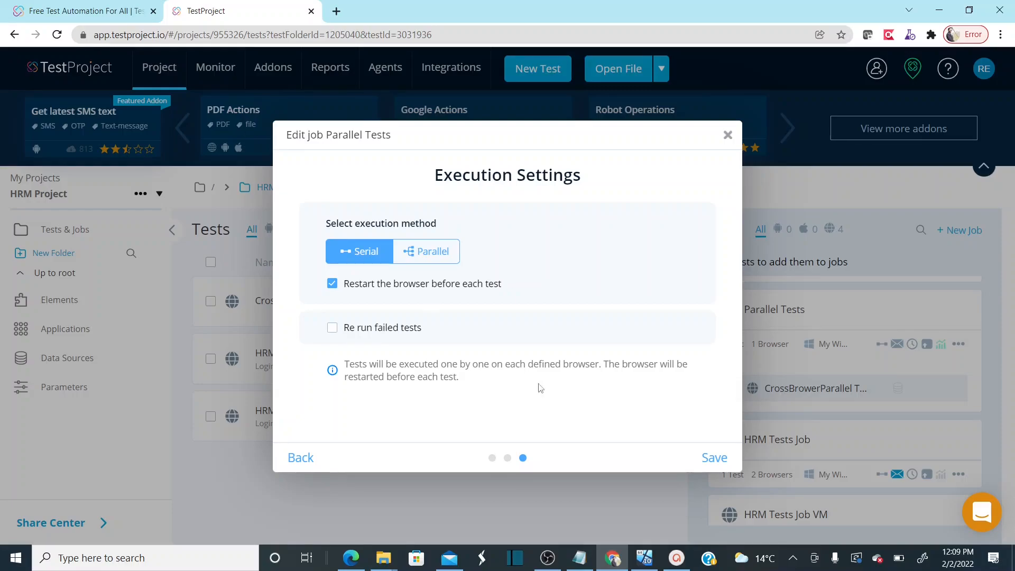
{"action": "left_click", "coordinate": [715, 457]}
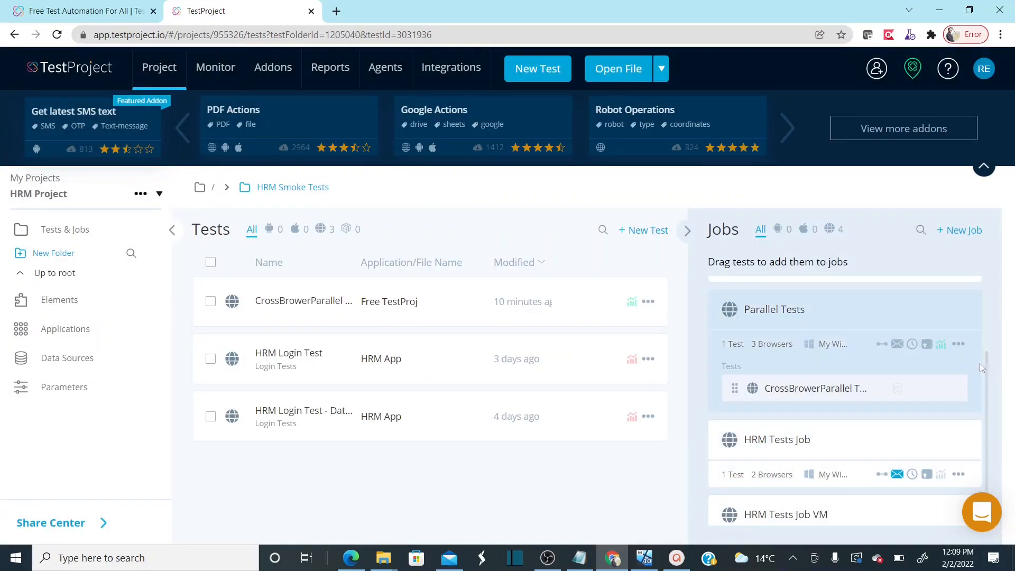
Launch the three-browser Parallel Tests job from its row
{"action": "mouse_move", "coordinate": [854, 350]}
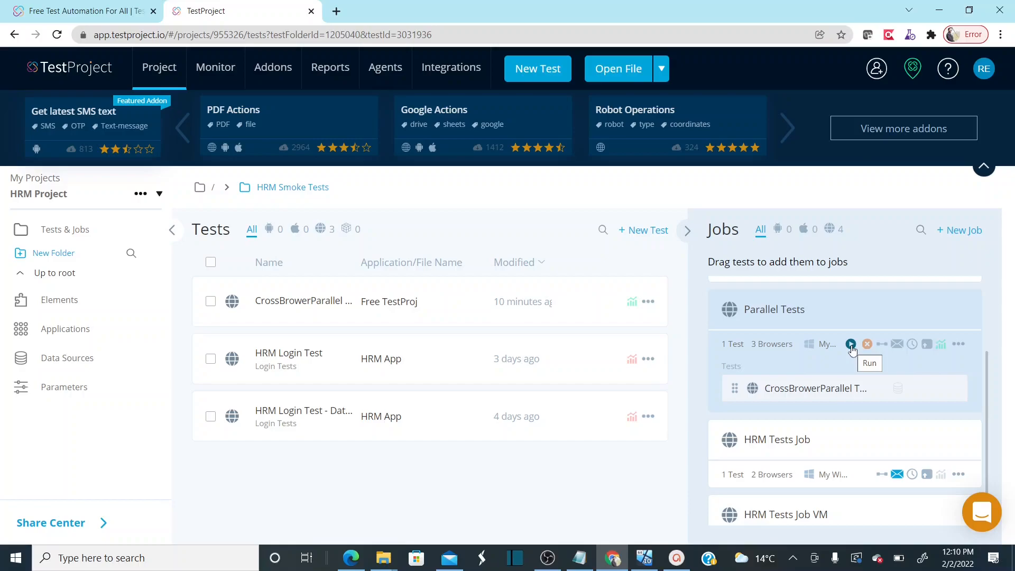
{"action": "left_click", "coordinate": [851, 344]}
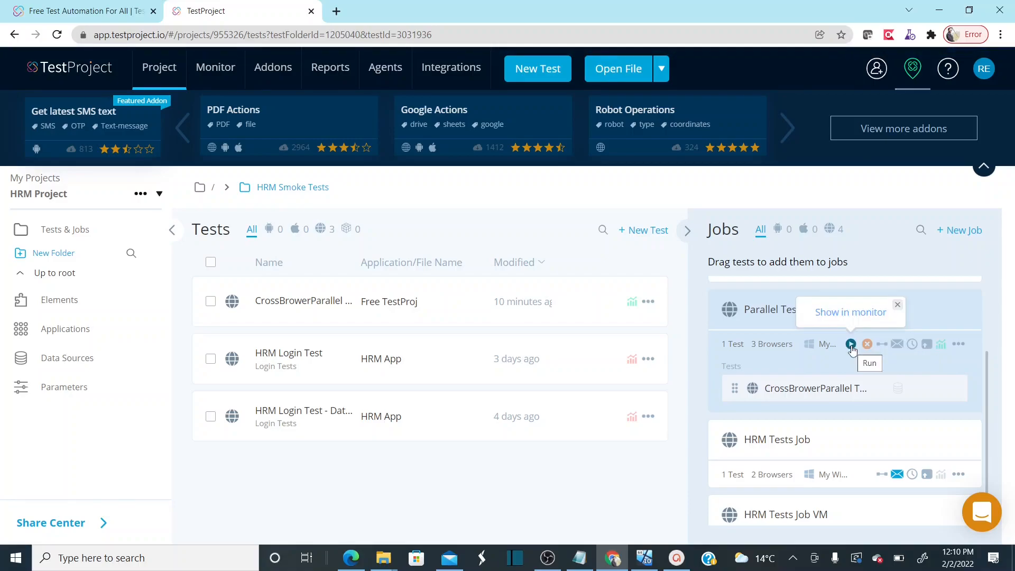
Follow the Parallel Tests run on the Monitoring Dashboard and view the automated test browser
{"action": "left_click", "coordinate": [848, 319]}
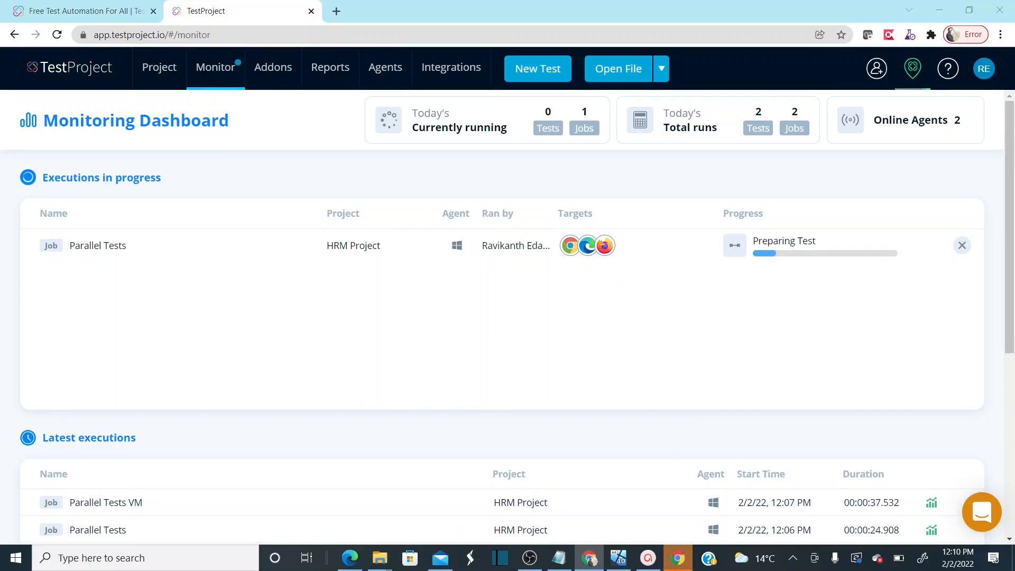
{"action": "left_click", "coordinate": [679, 565]}
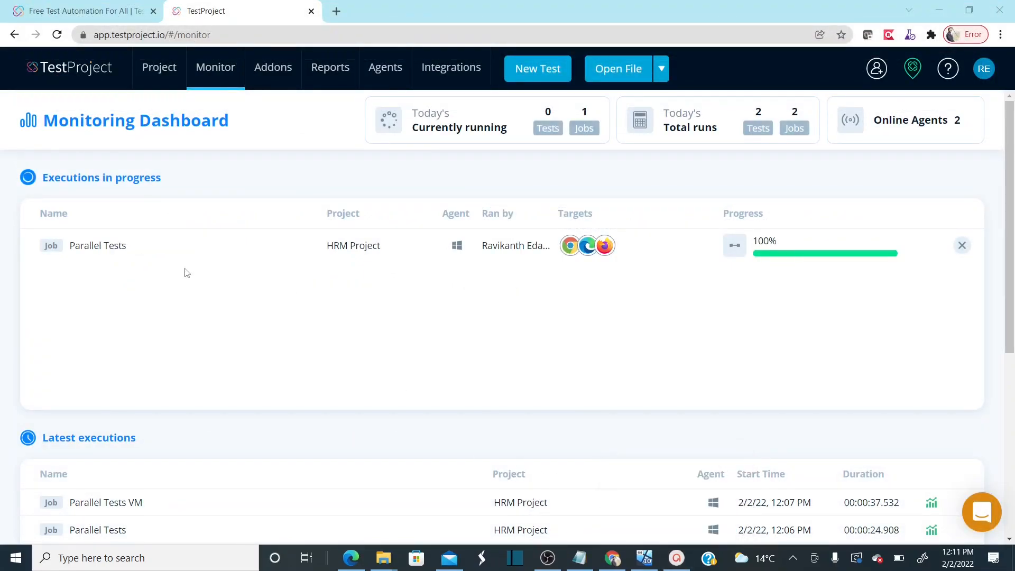
Open the Parallel Tests job report and its 2/2/22 12:10 PM execution
{"action": "left_click", "coordinate": [156, 71]}
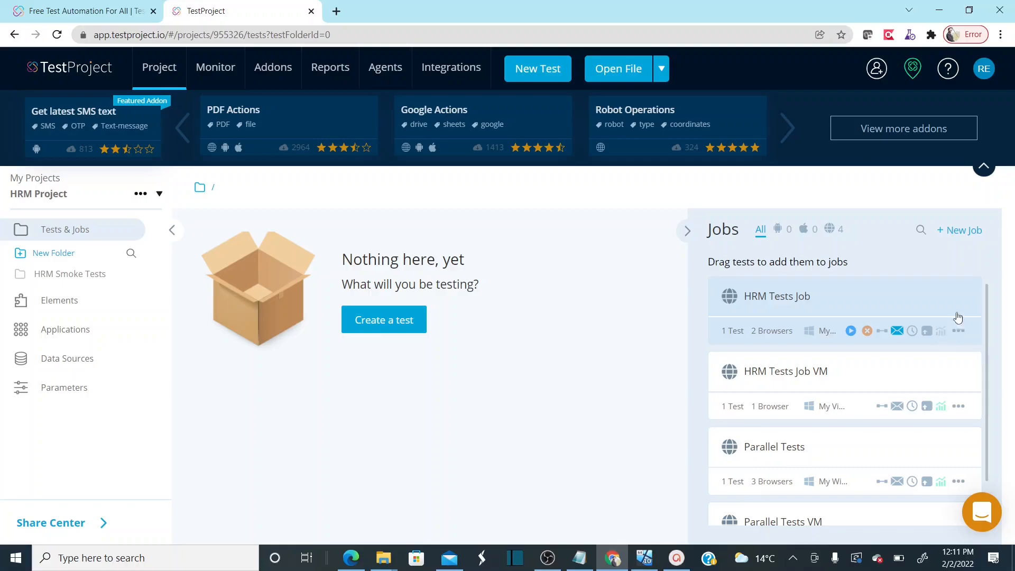
{"action": "left_click", "coordinate": [76, 280]}
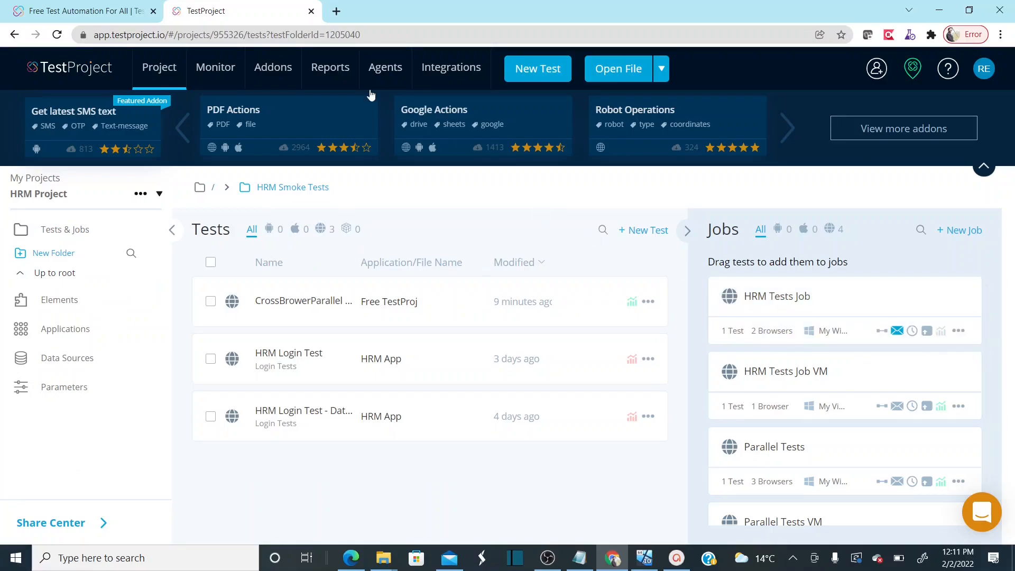
{"action": "left_click", "coordinate": [331, 76]}
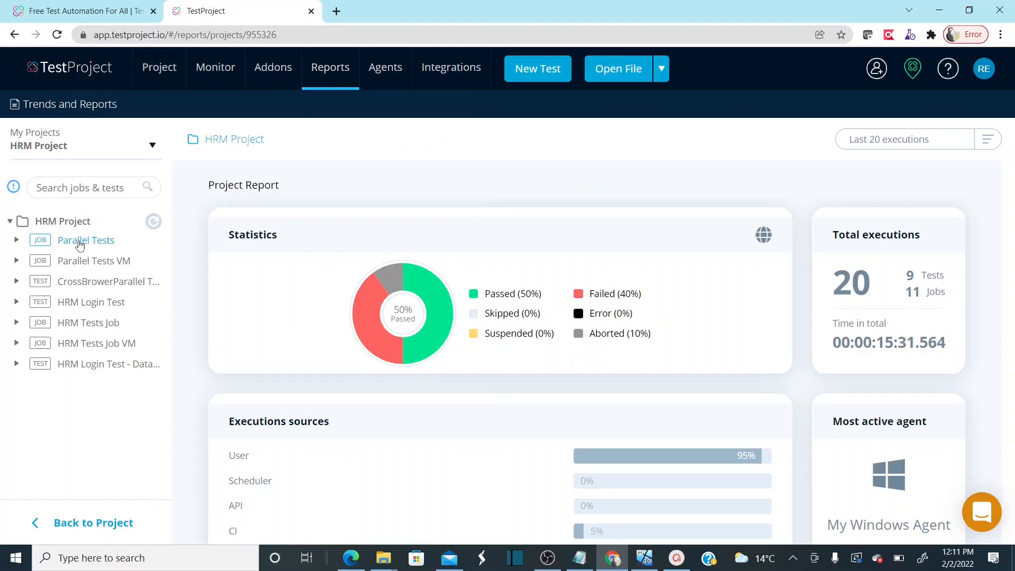
{"action": "left_click", "coordinate": [79, 243]}
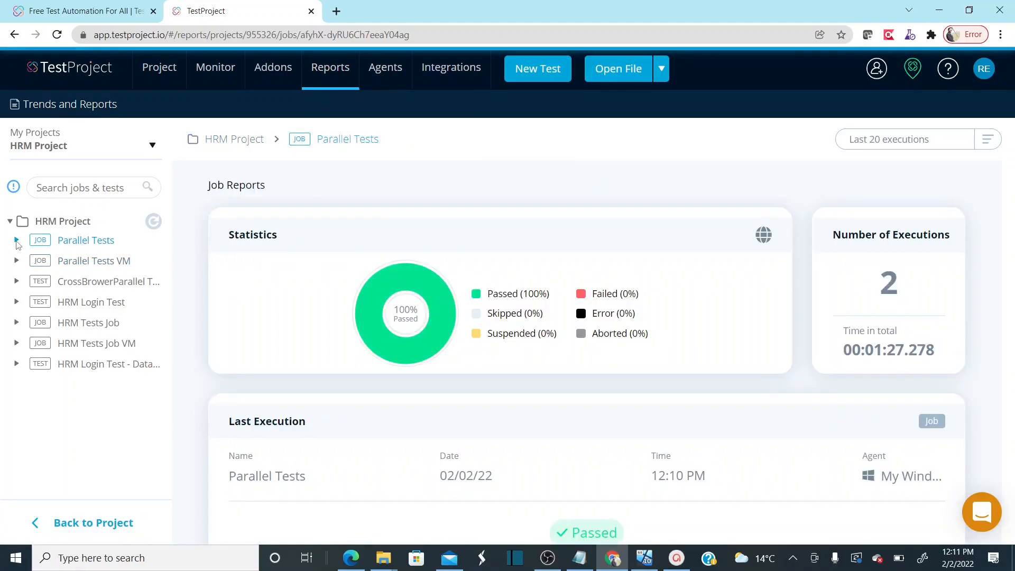
{"action": "left_click", "coordinate": [16, 241]}
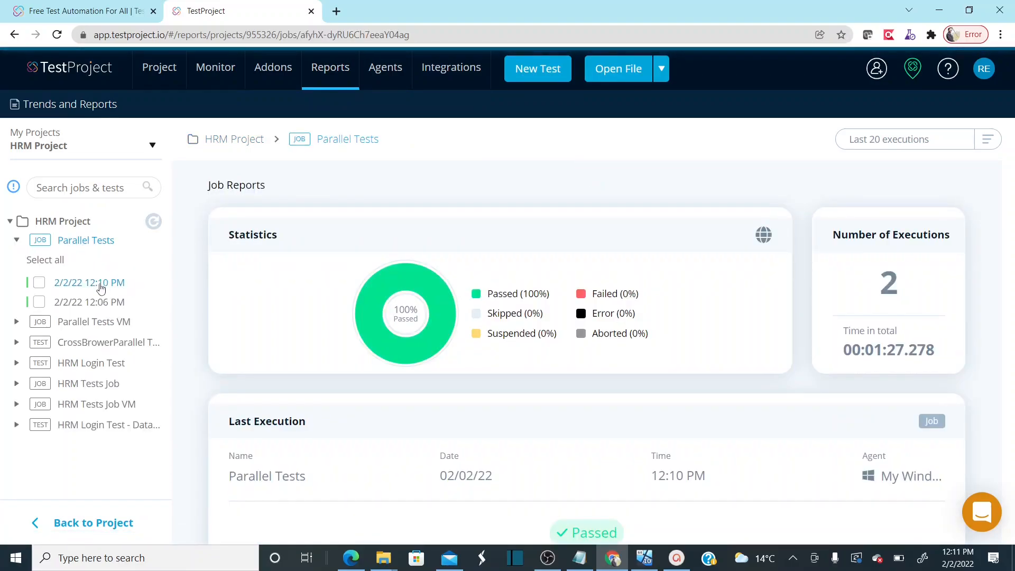
{"action": "left_click", "coordinate": [101, 286]}
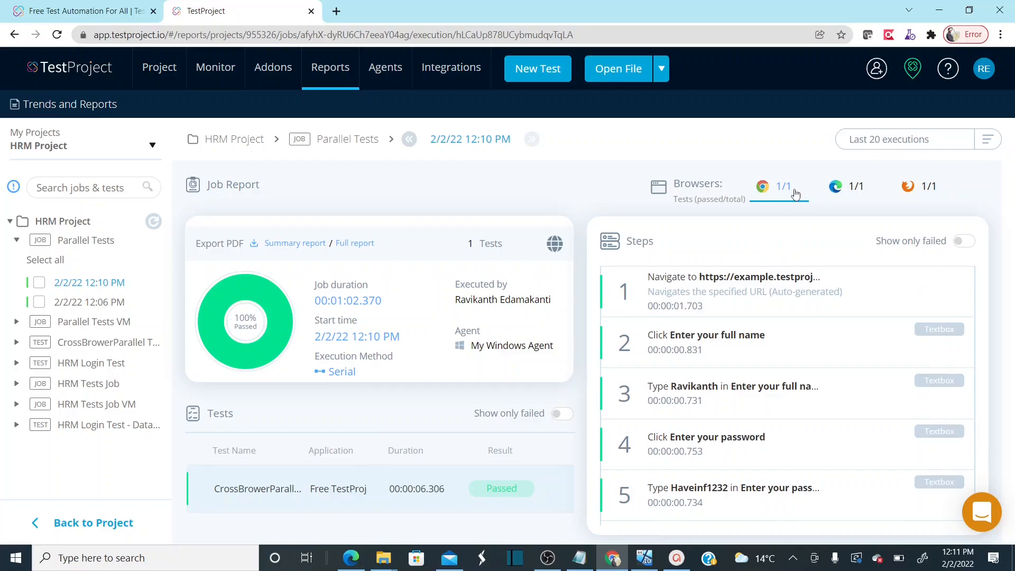
Switch among Chrome, Edge and Firefox results, selecting the Chrome and Edge test durations
{"action": "left_click", "coordinate": [853, 191]}
{"action": "left_click", "coordinate": [901, 187]}
{"action": "left_click", "coordinate": [776, 193]}
{"action": "left_click", "coordinate": [855, 201]}
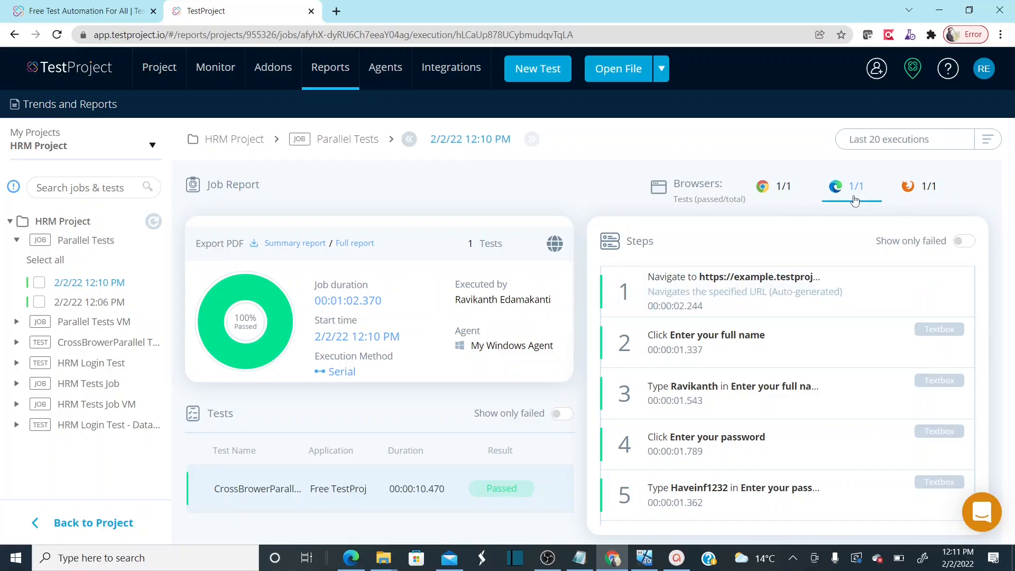
{"action": "left_click", "coordinate": [909, 193]}
{"action": "left_click", "coordinate": [780, 193]}
{"action": "double_click", "coordinate": [416, 489]}
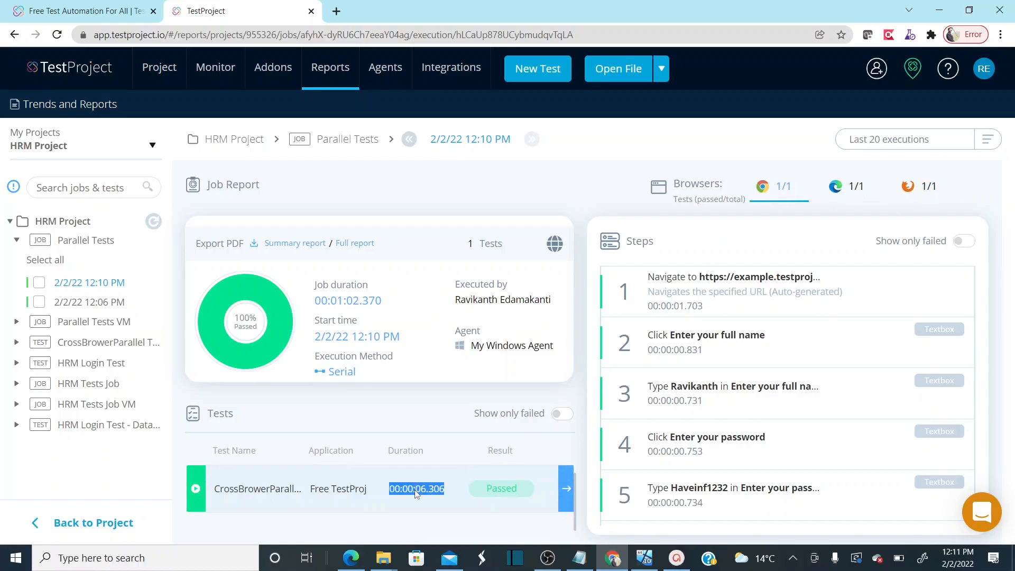
{"action": "left_click", "coordinate": [853, 194]}
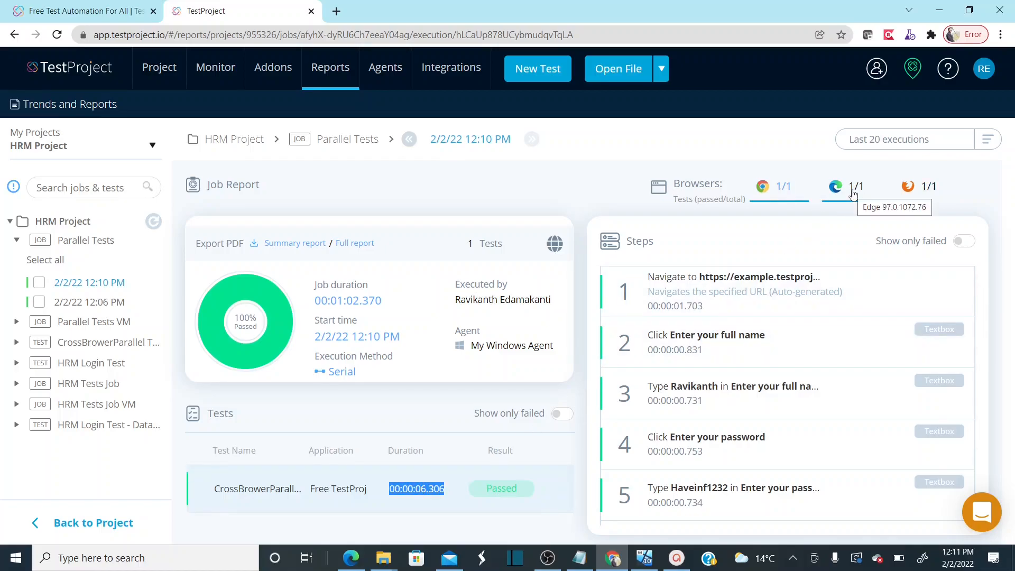
{"action": "double_click", "coordinate": [422, 496]}
Review the Chrome, Edge and Firefox results again, then return to the HRM Project's Tests & Jobs
{"action": "left_click", "coordinate": [925, 196]}
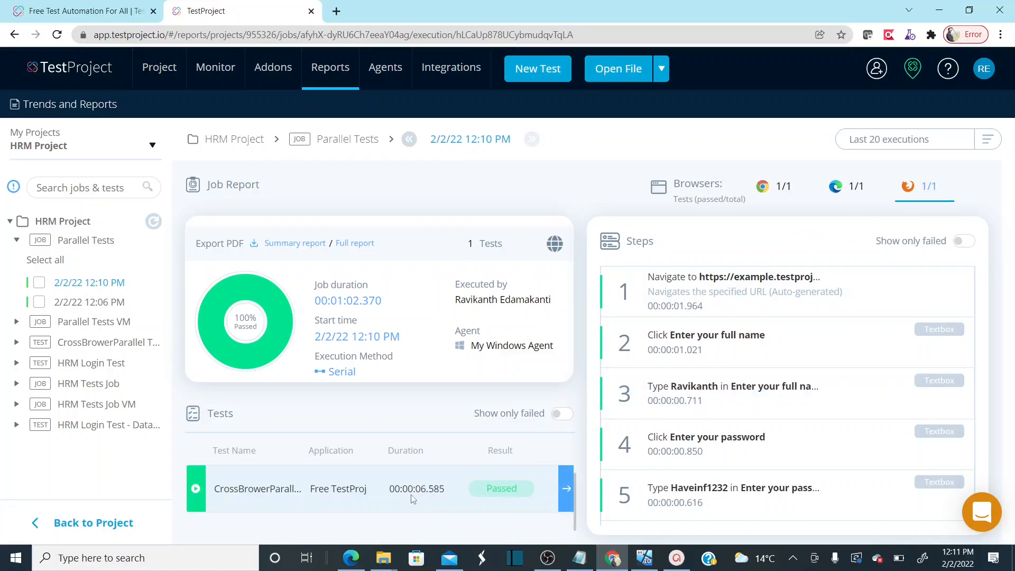
{"action": "left_click", "coordinate": [775, 198]}
{"action": "left_click", "coordinate": [848, 191]}
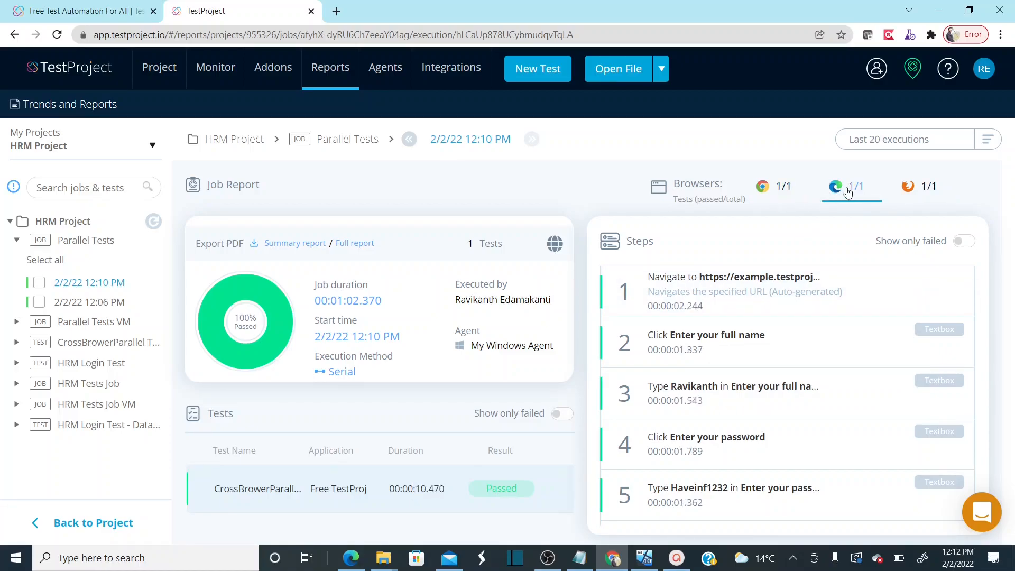
{"action": "left_click", "coordinate": [923, 191]}
{"action": "left_click", "coordinate": [768, 197]}
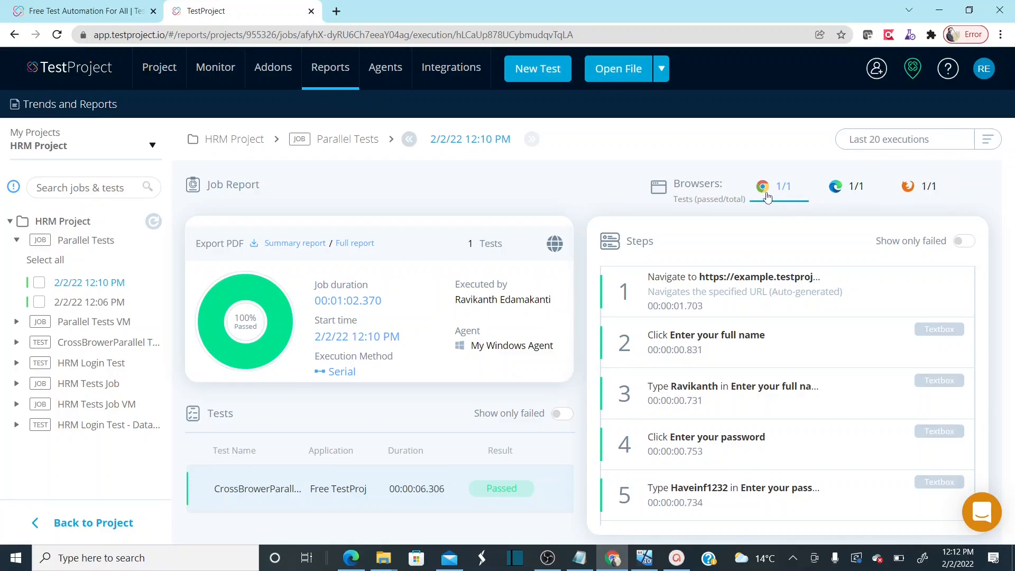
{"action": "left_click", "coordinate": [918, 197]}
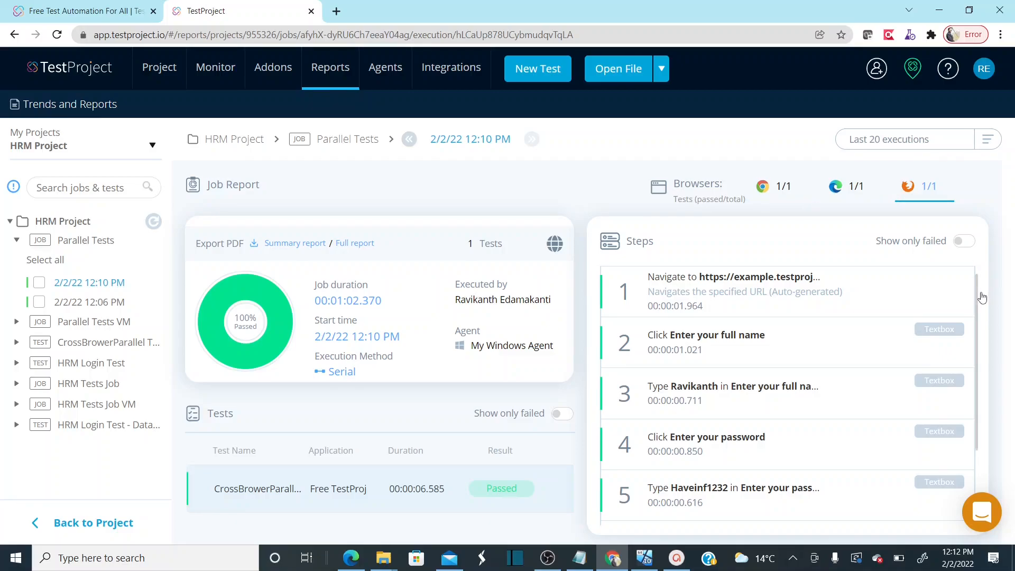
{"action": "scroll", "coordinate": [979, 291], "scroll_direction": "down", "scroll_amount": 2}
{"action": "scroll", "coordinate": [979, 291], "scroll_direction": "up", "scroll_amount": 2}
{"action": "left_click", "coordinate": [780, 195]}
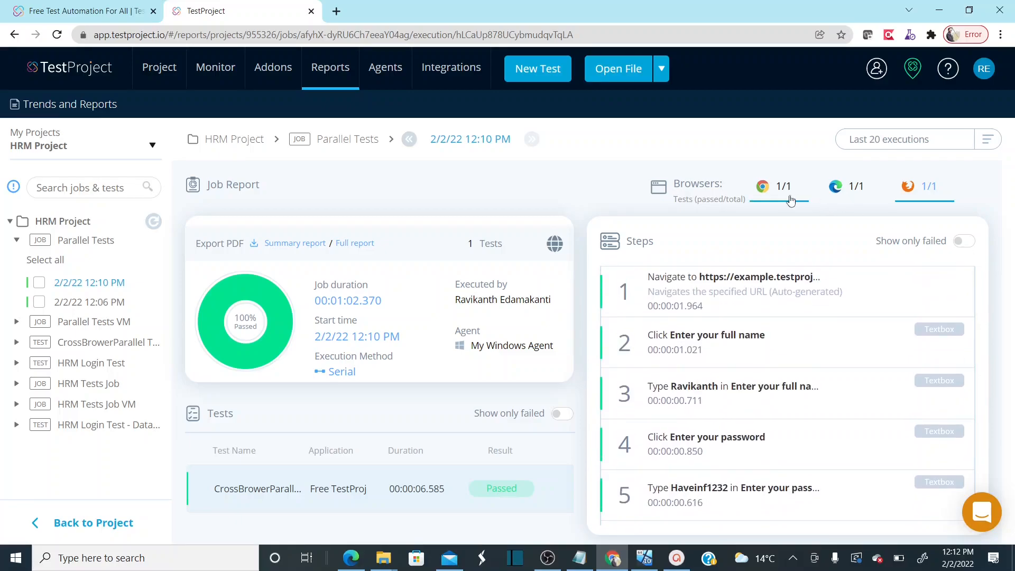
{"action": "left_click", "coordinate": [848, 203]}
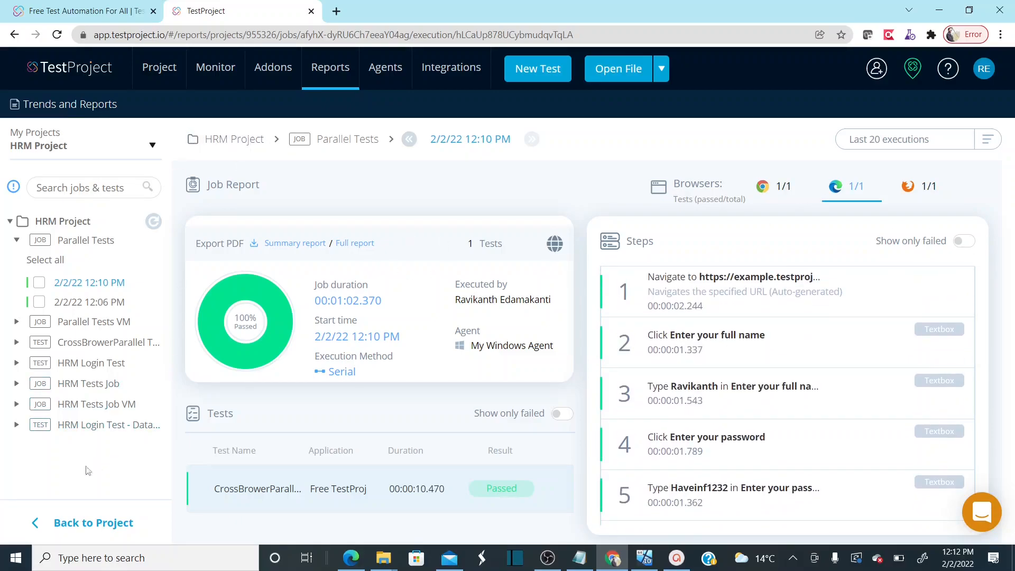
{"action": "left_click", "coordinate": [64, 524]}
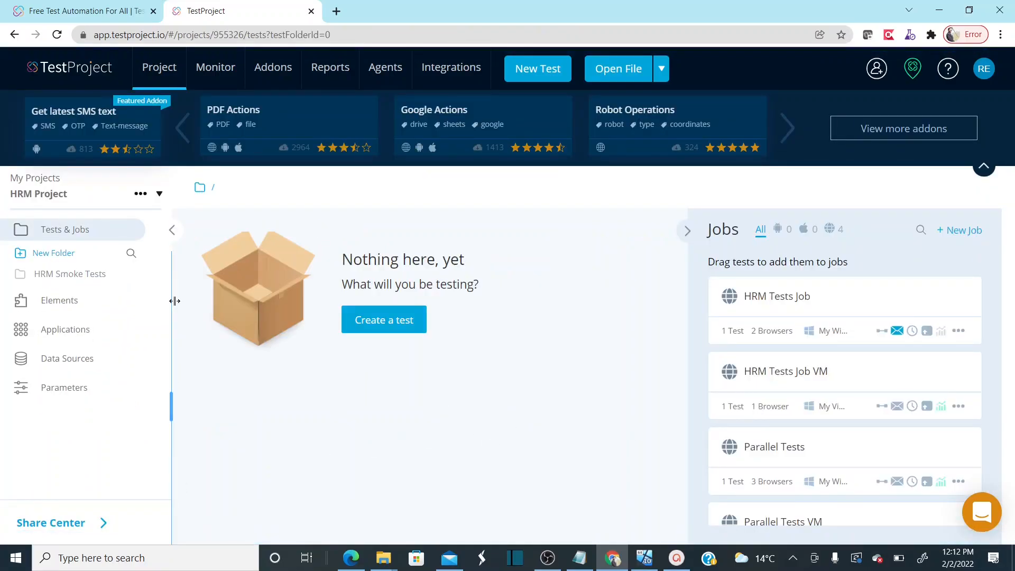
Edit HRM Tests Job, tick Firefox 96.0.3.8061, then close the editor without saving
{"action": "left_click", "coordinate": [79, 278]}
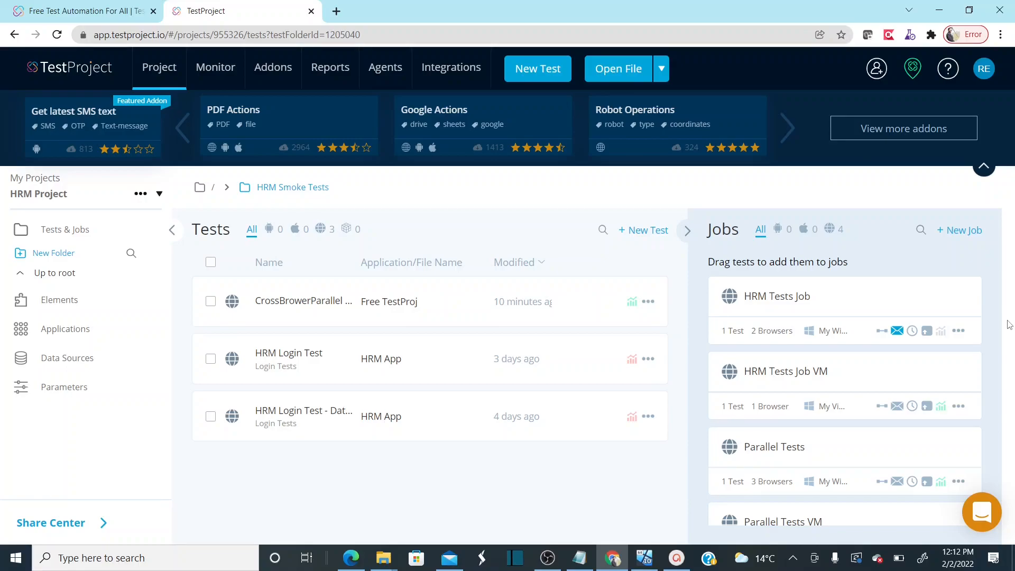
{"action": "left_click", "coordinate": [960, 332]}
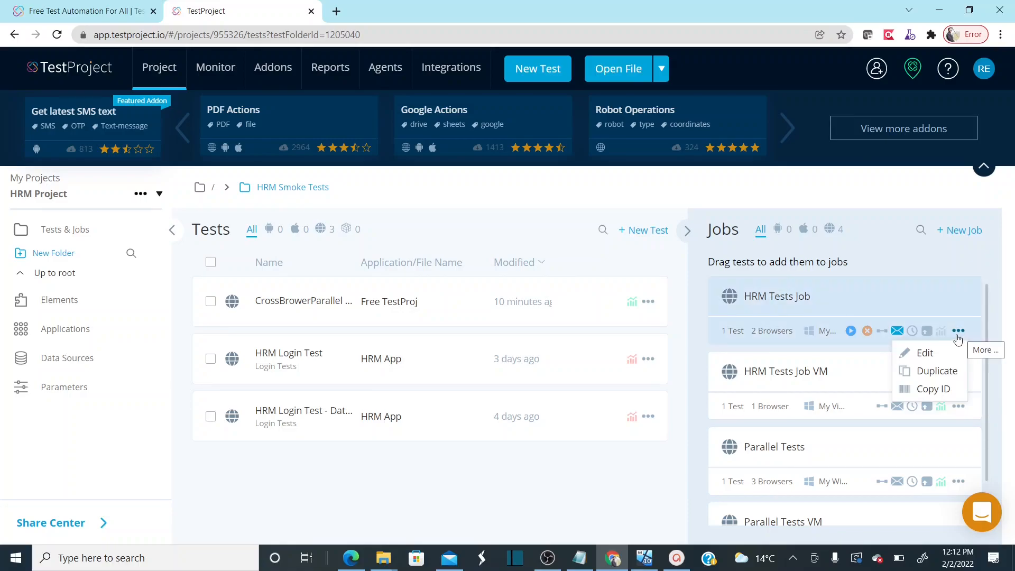
{"action": "left_click", "coordinate": [933, 358]}
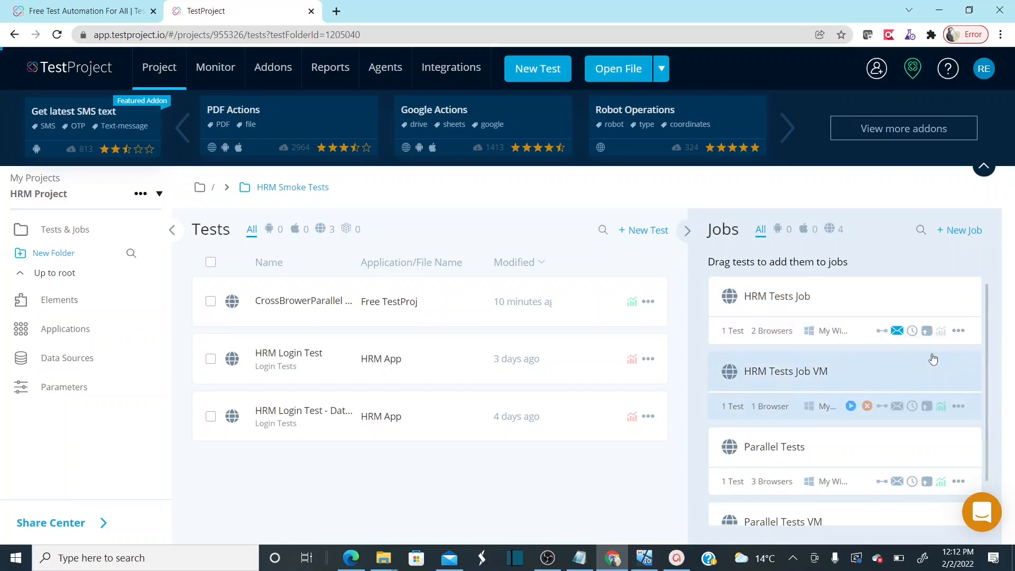
{"action": "left_click", "coordinate": [714, 457]}
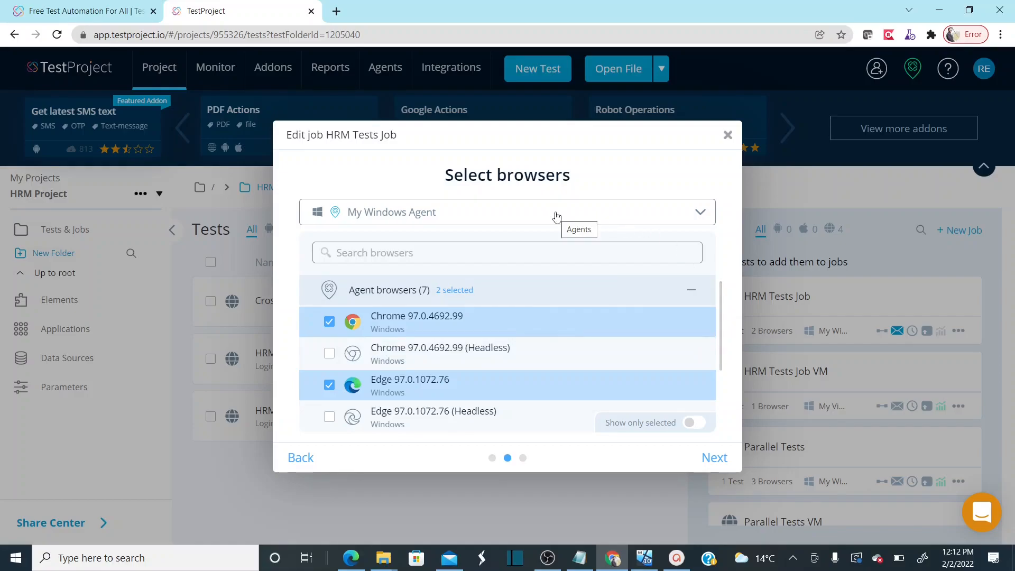
{"action": "left_click_drag", "start_coordinate": [720, 288], "coordinate": [730, 334]}
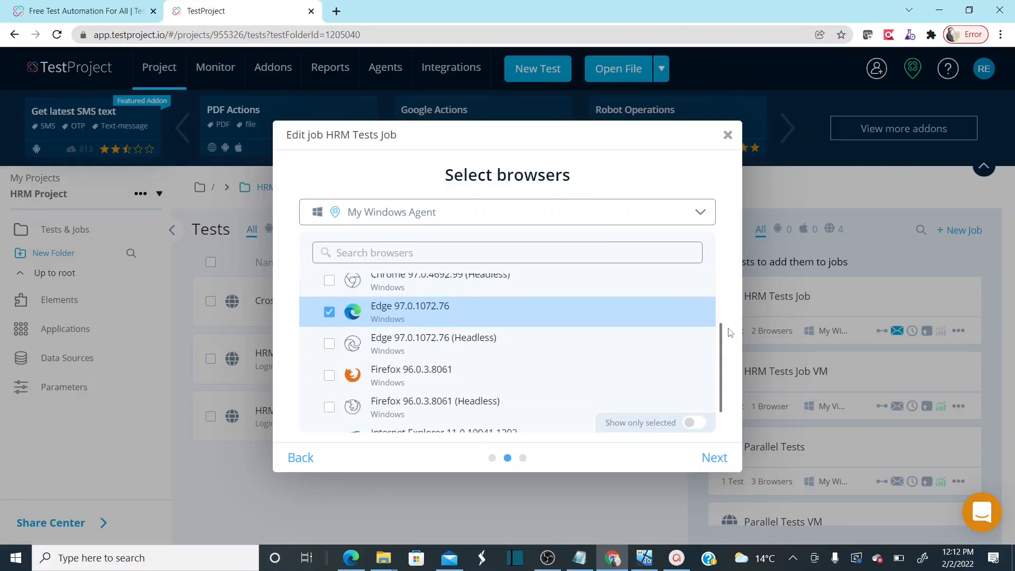
{"action": "left_click", "coordinate": [329, 375]}
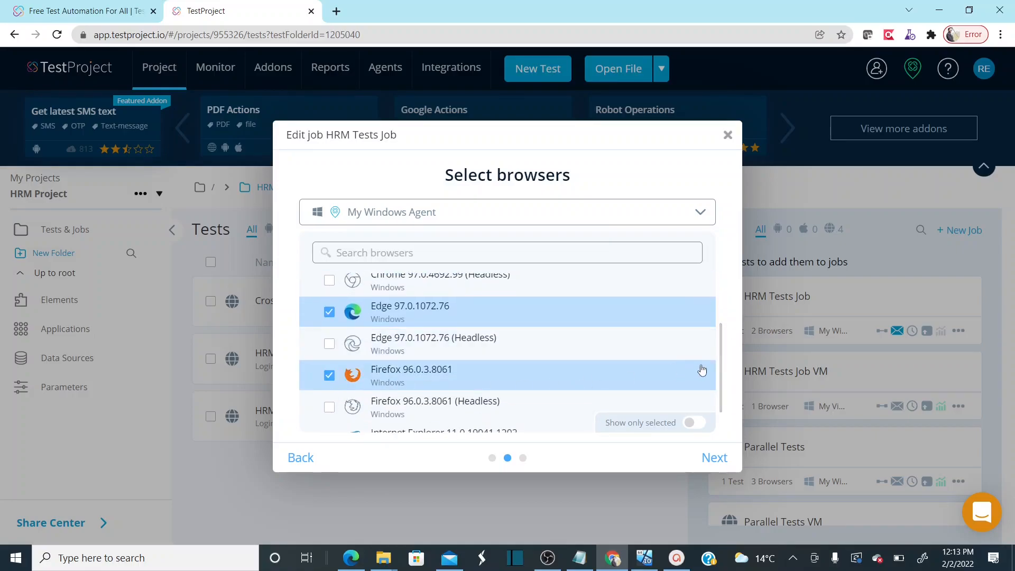
{"action": "left_click", "coordinate": [728, 137]}
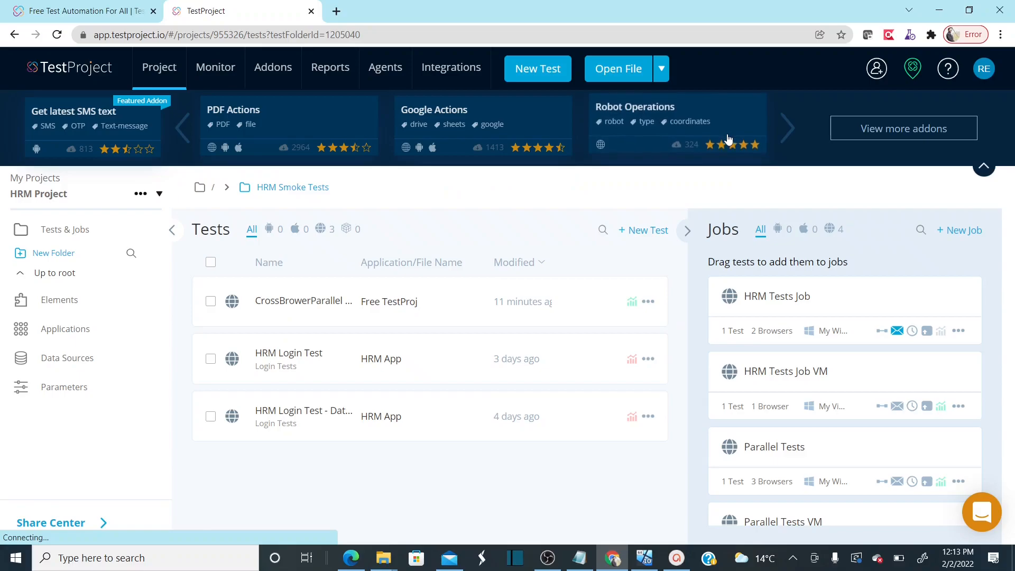
Edit Parallel Tests, keep its three browsers, set the execution method to Parallel and save
{"action": "left_click", "coordinate": [960, 483]}
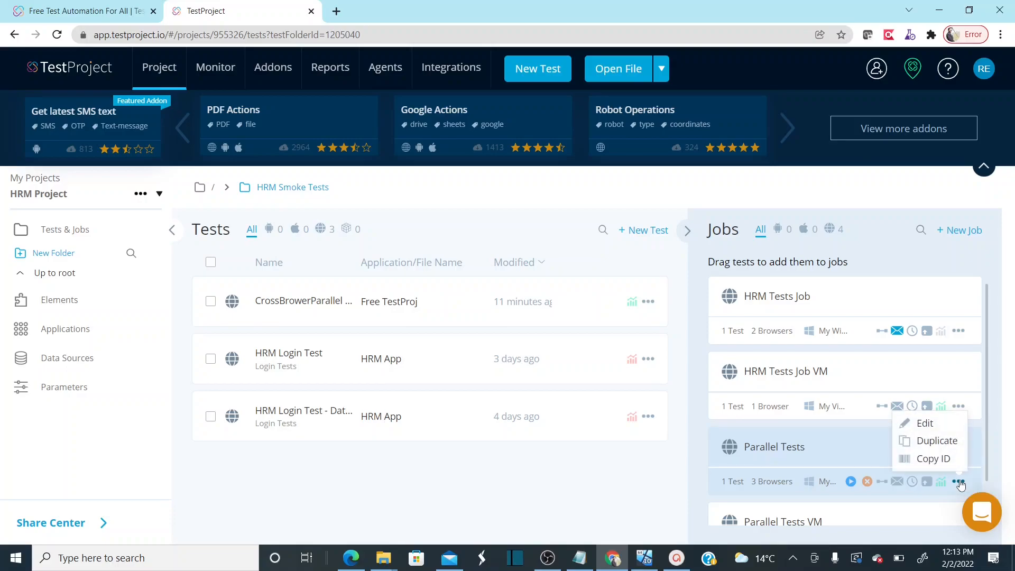
{"action": "left_click", "coordinate": [921, 425]}
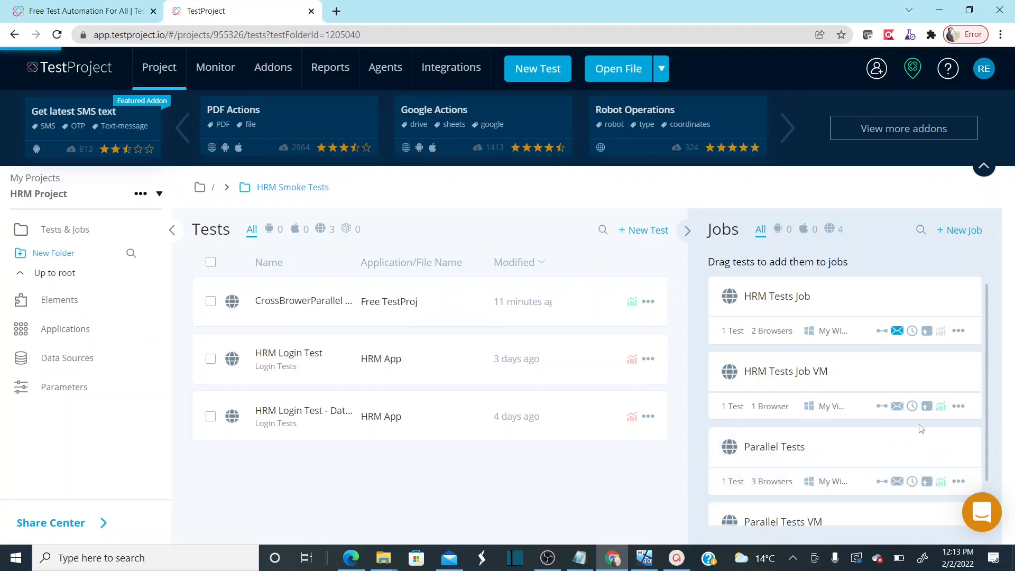
{"action": "left_click", "coordinate": [715, 458]}
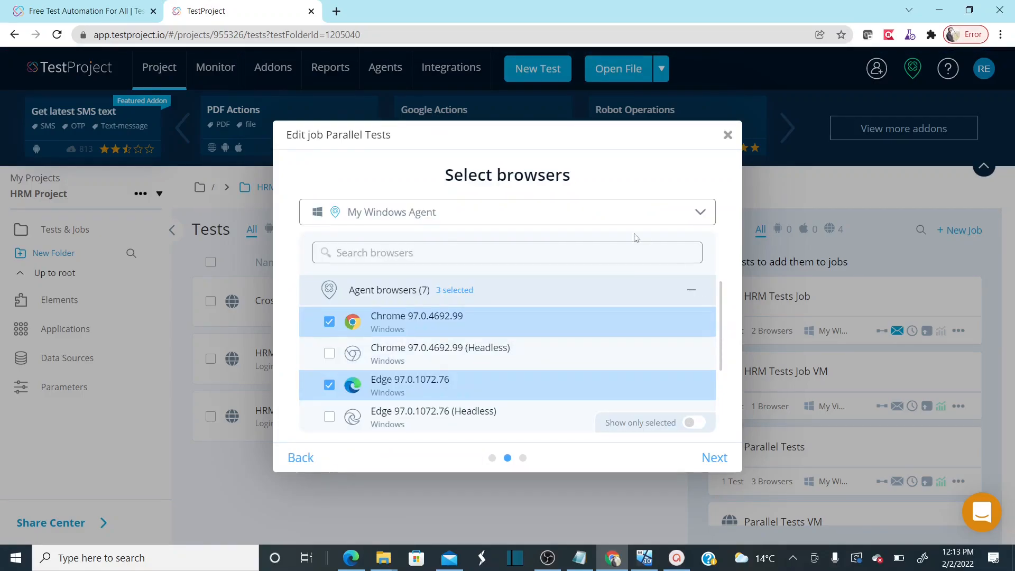
{"action": "left_click_drag", "start_coordinate": [721, 310], "coordinate": [723, 361]}
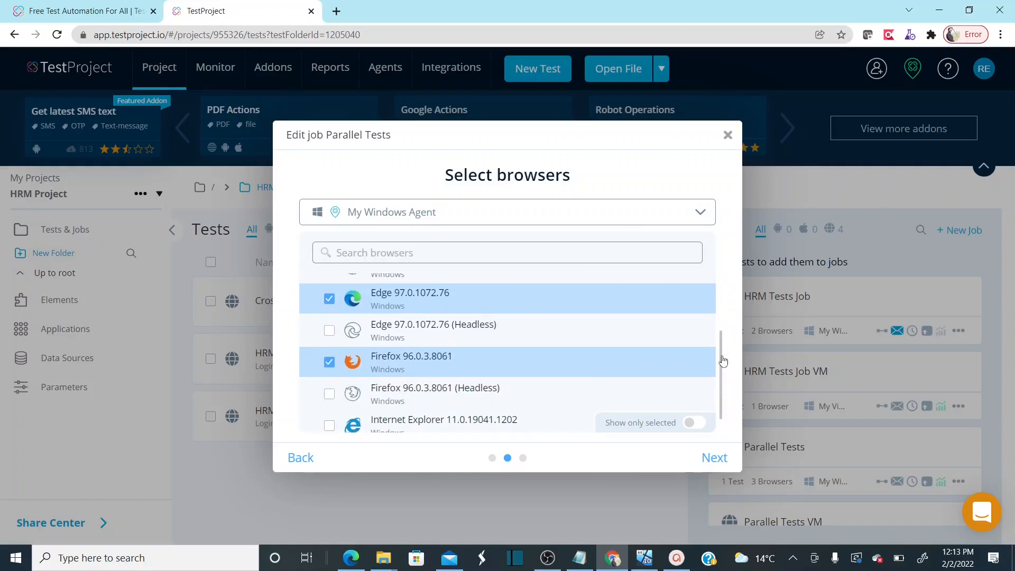
{"action": "left_click", "coordinate": [719, 462]}
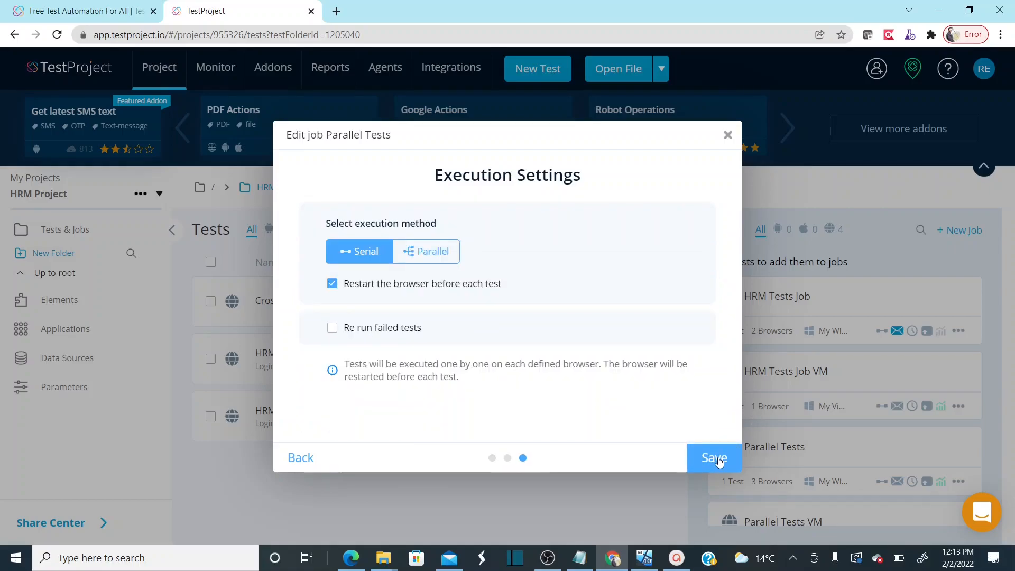
{"action": "left_click", "coordinate": [438, 259]}
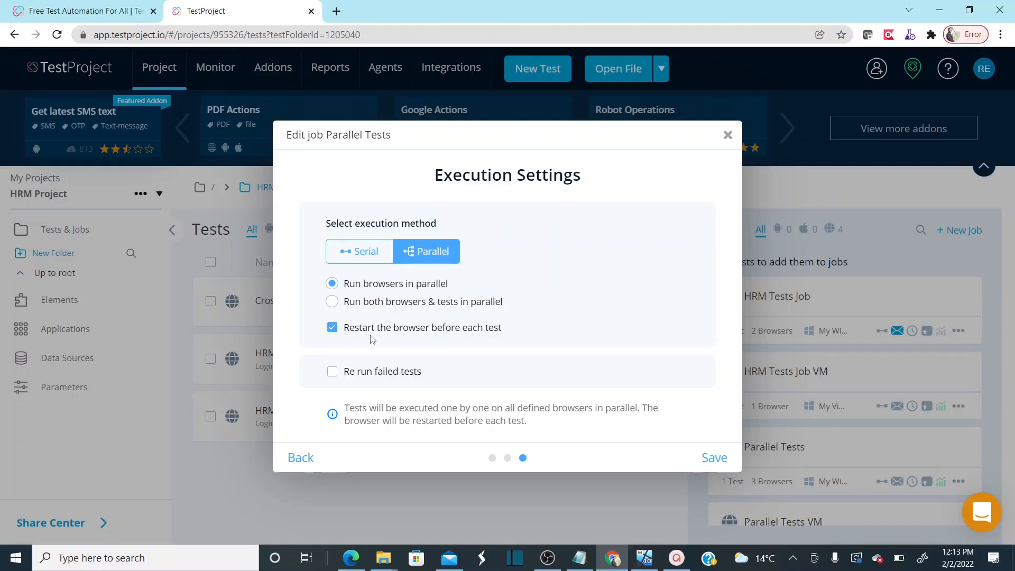
{"action": "left_click", "coordinate": [714, 460]}
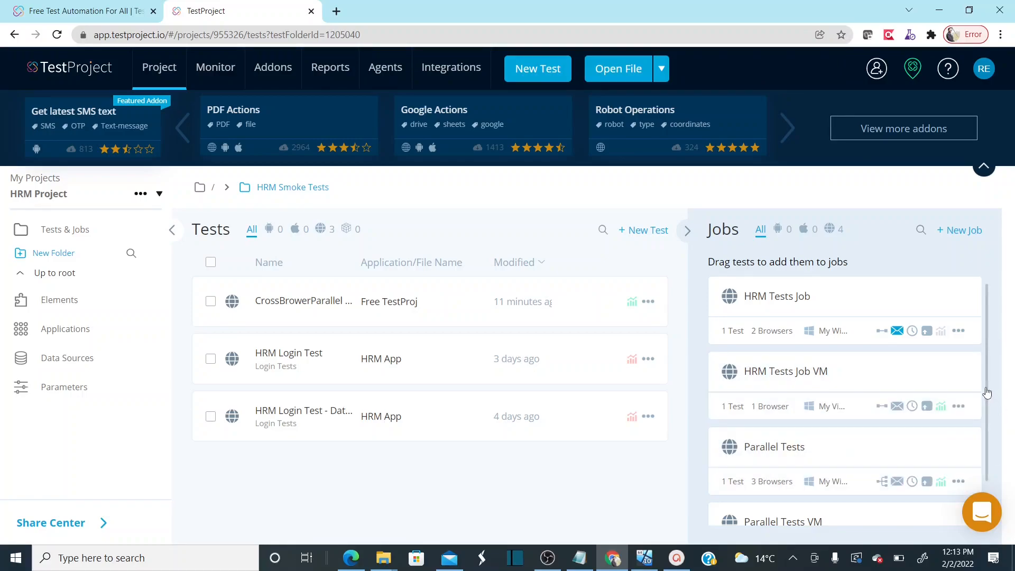
Run the Parallel Tests job and follow it on the Monitoring Dashboard
{"action": "left_click_drag", "start_coordinate": [986, 392], "coordinate": [990, 429]}
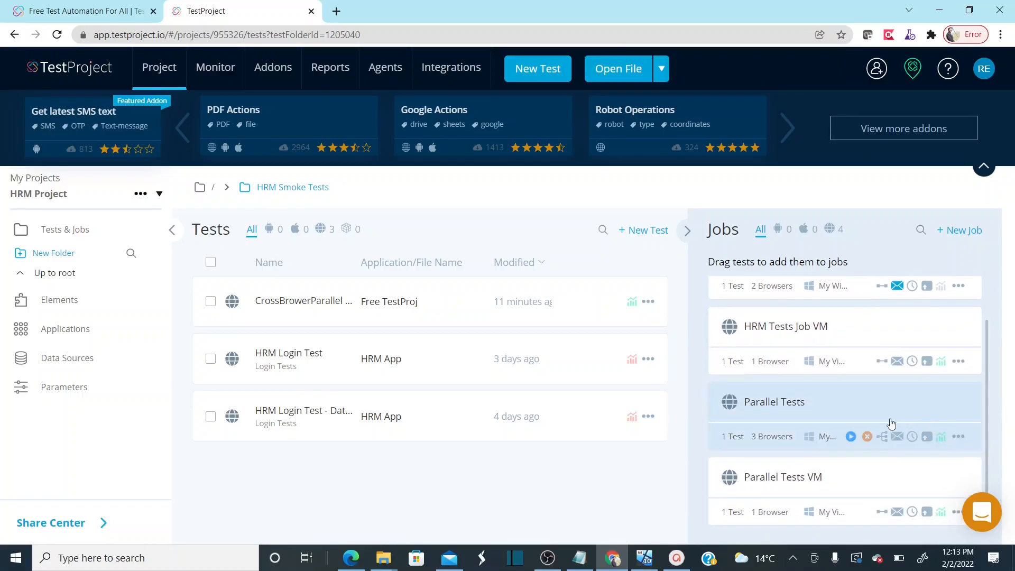
{"action": "left_click", "coordinate": [850, 436]}
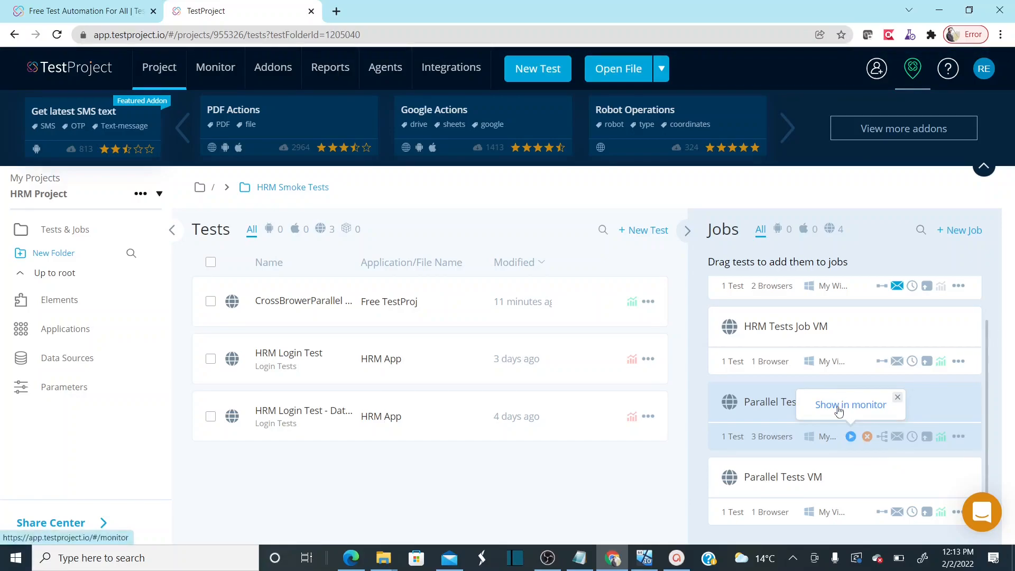
{"action": "left_click", "coordinate": [839, 410]}
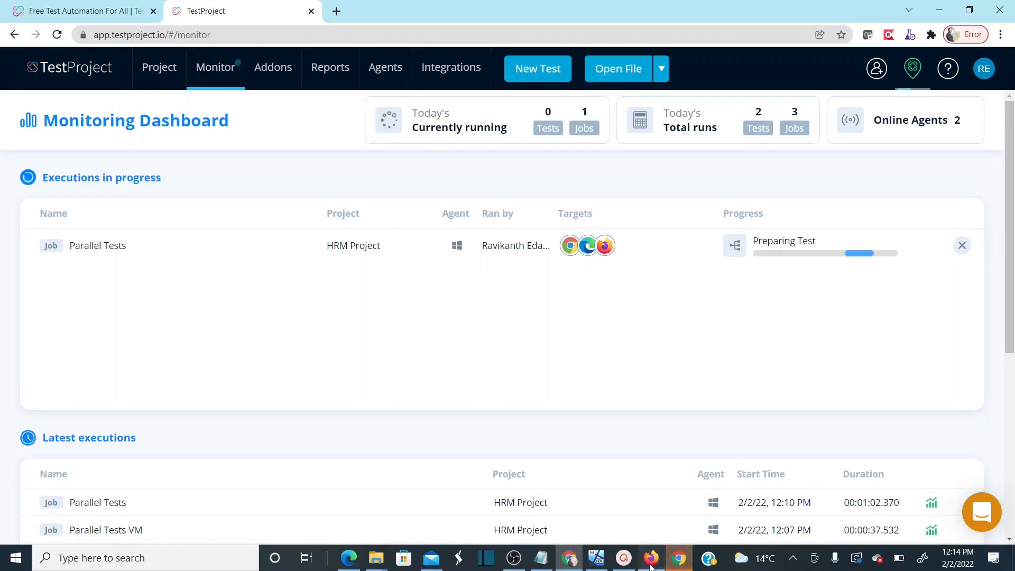
Watch the Firefox, Chrome and Edge test windows run in parallel, typing a value into Edge
{"action": "left_click", "coordinate": [651, 564]}
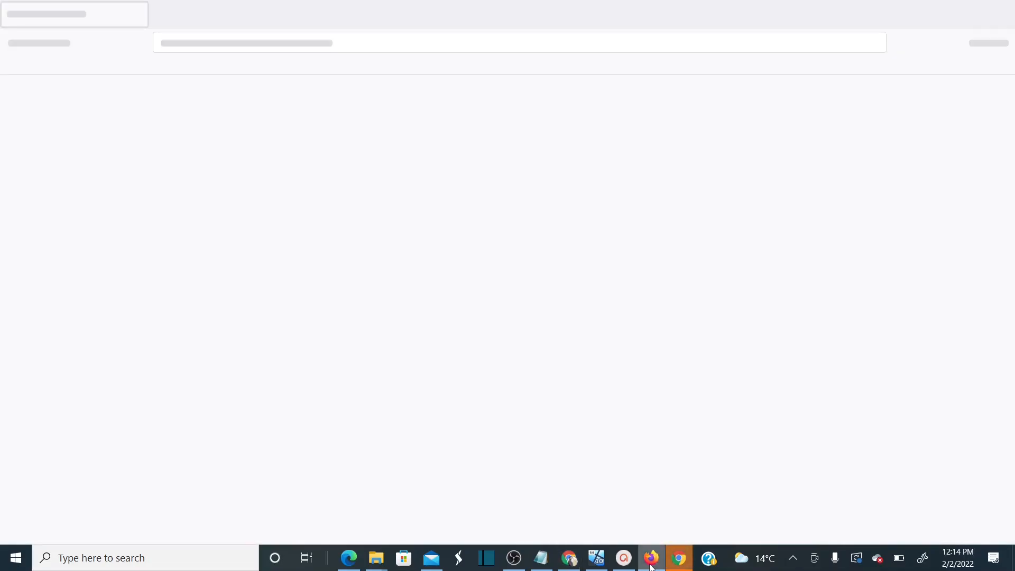
{"action": "left_click", "coordinate": [681, 560]}
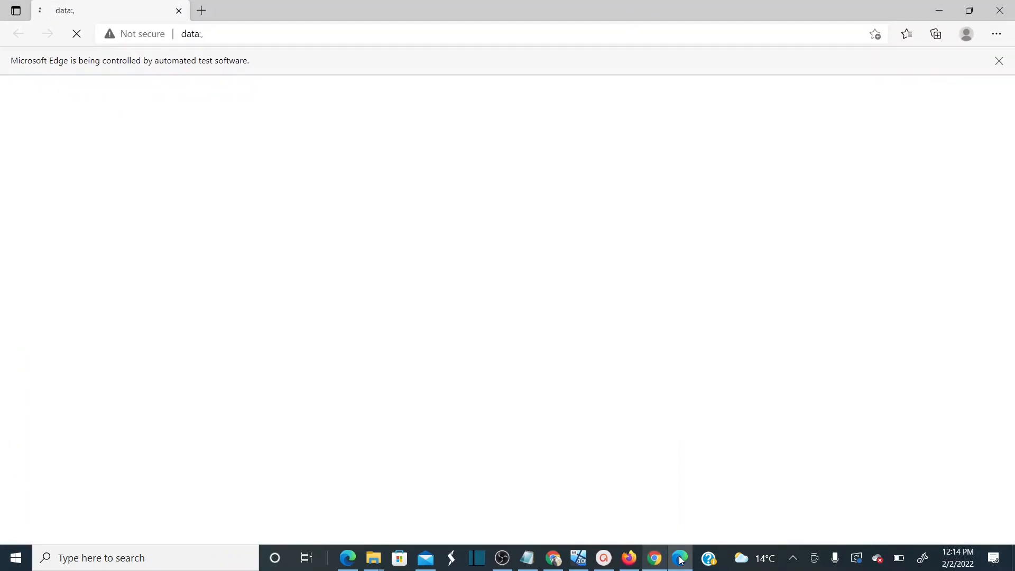
{"action": "mouse_move", "coordinate": [654, 564]}
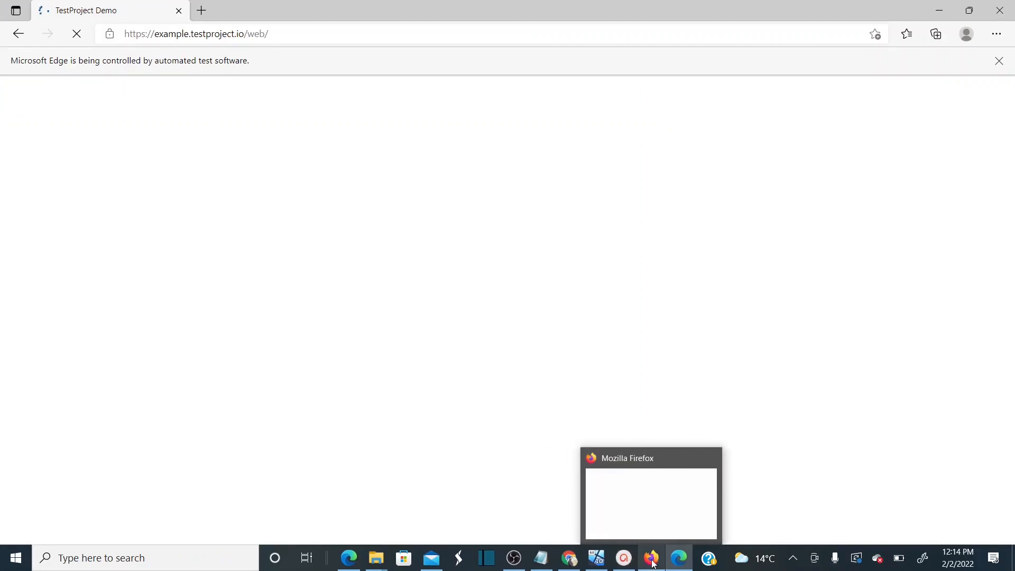
{"action": "left_click", "coordinate": [654, 564]}
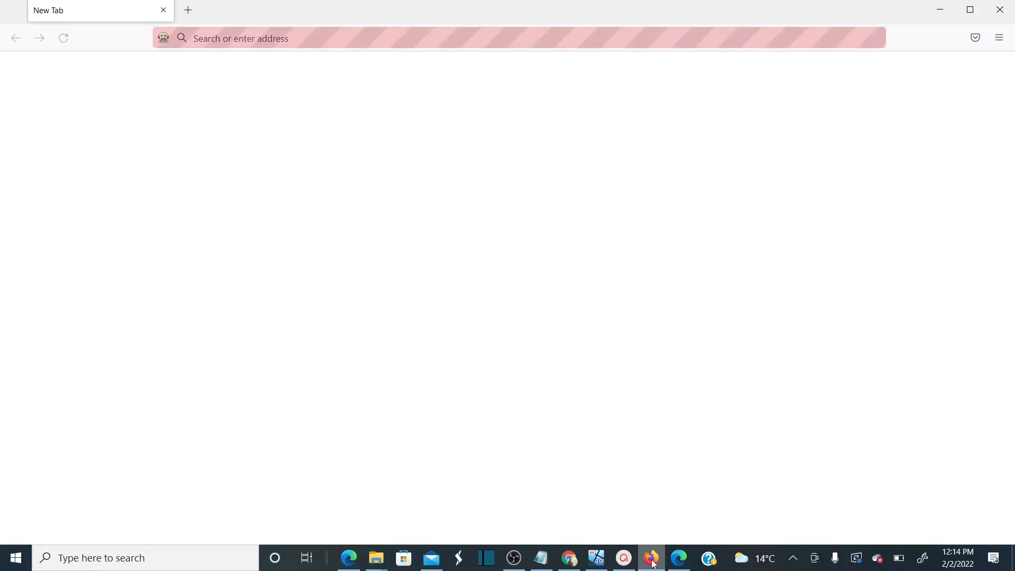
{"action": "left_click", "coordinate": [679, 562]}
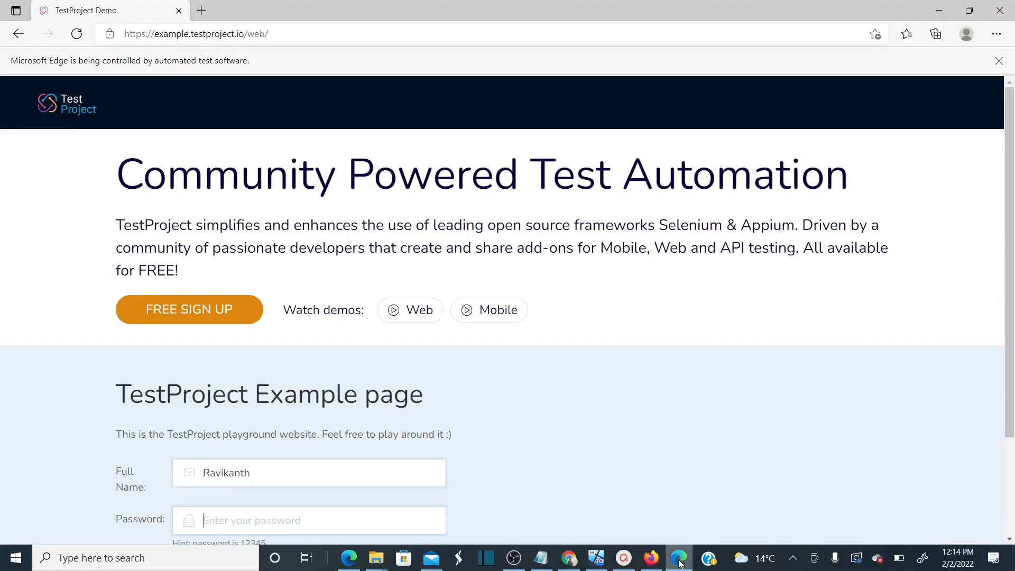
{"action": "type", "text": "123456"}
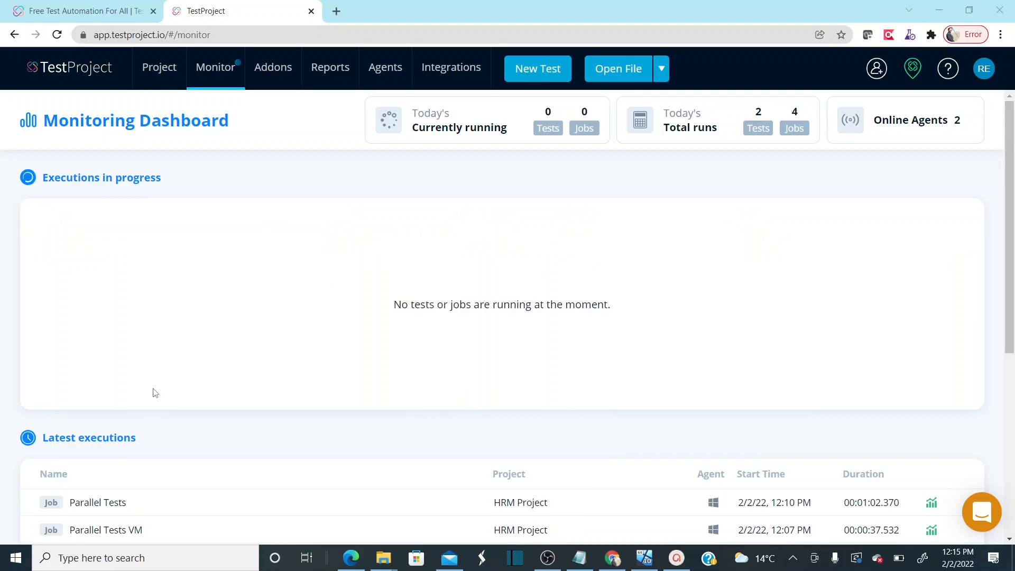
Open the Parallel Tests reports and compare the 12:13 PM and 12:10 PM executions
{"action": "left_click", "coordinate": [152, 72]}
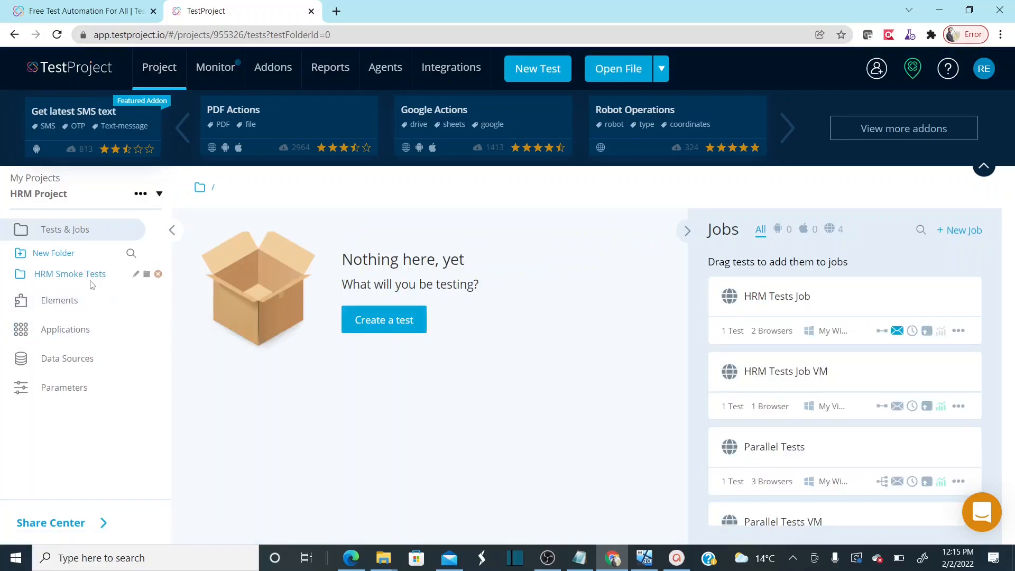
{"action": "left_click", "coordinate": [91, 284]}
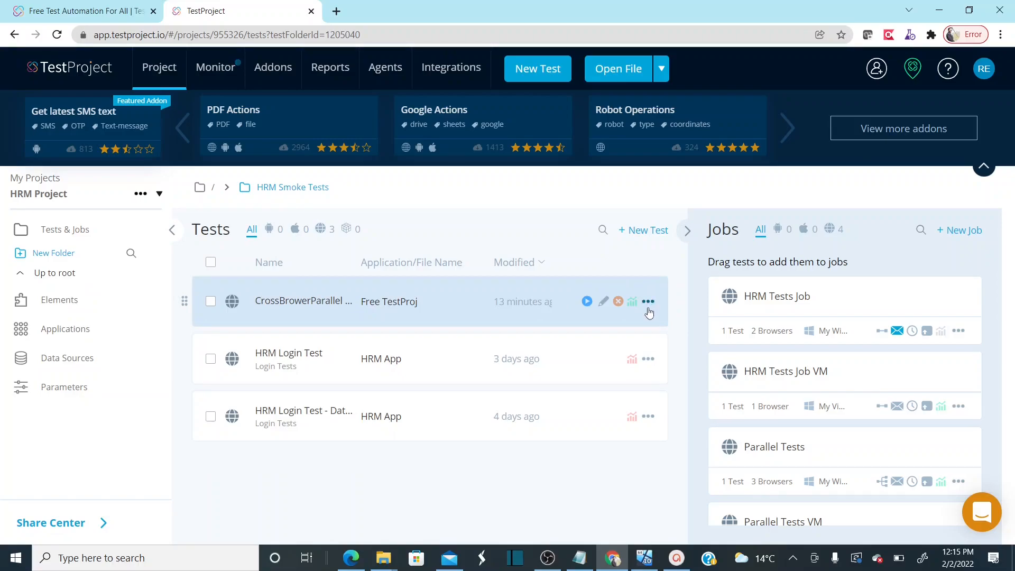
{"action": "left_click", "coordinate": [331, 69]}
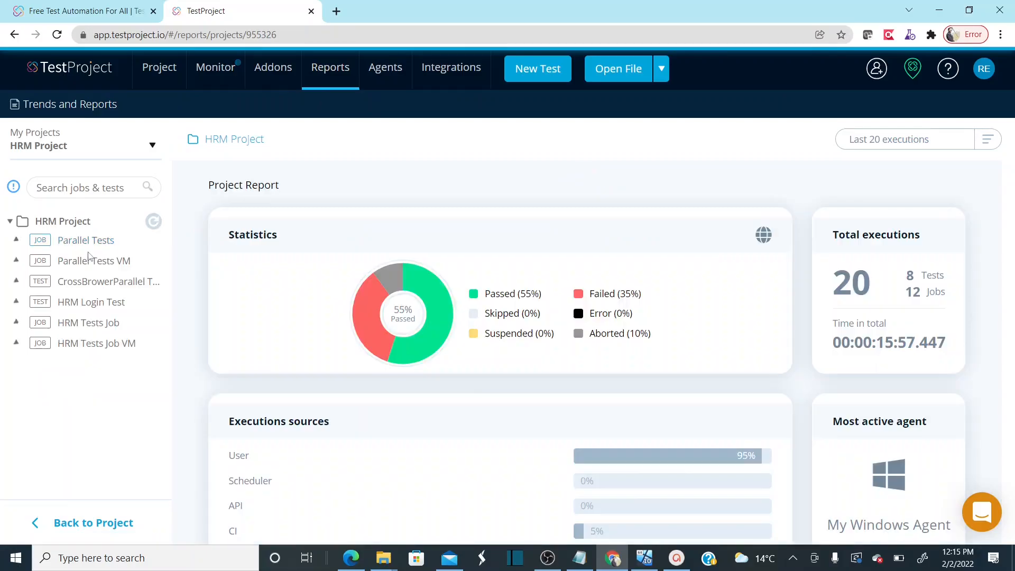
{"action": "left_click", "coordinate": [17, 241]}
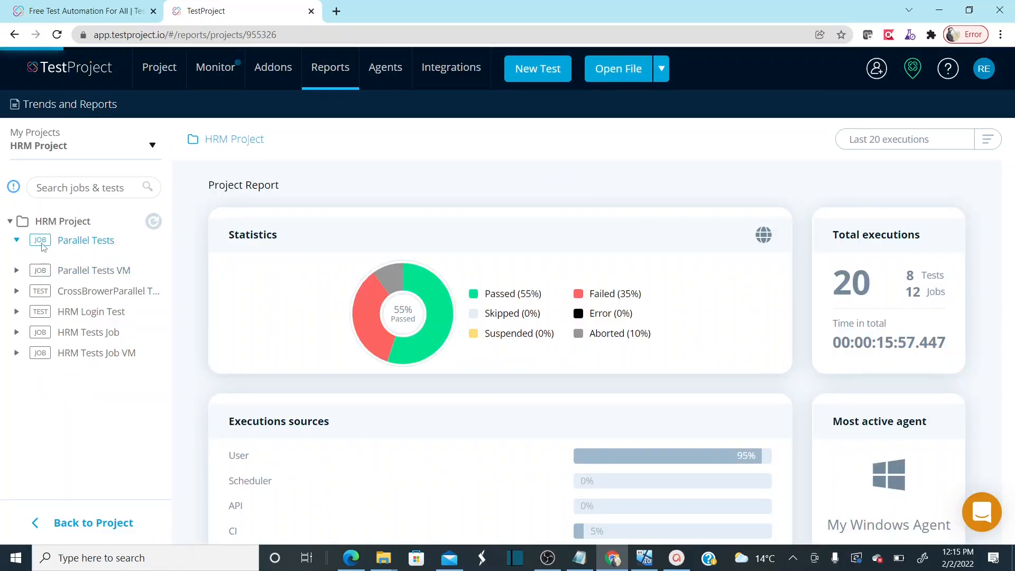
{"action": "left_click", "coordinate": [87, 282]}
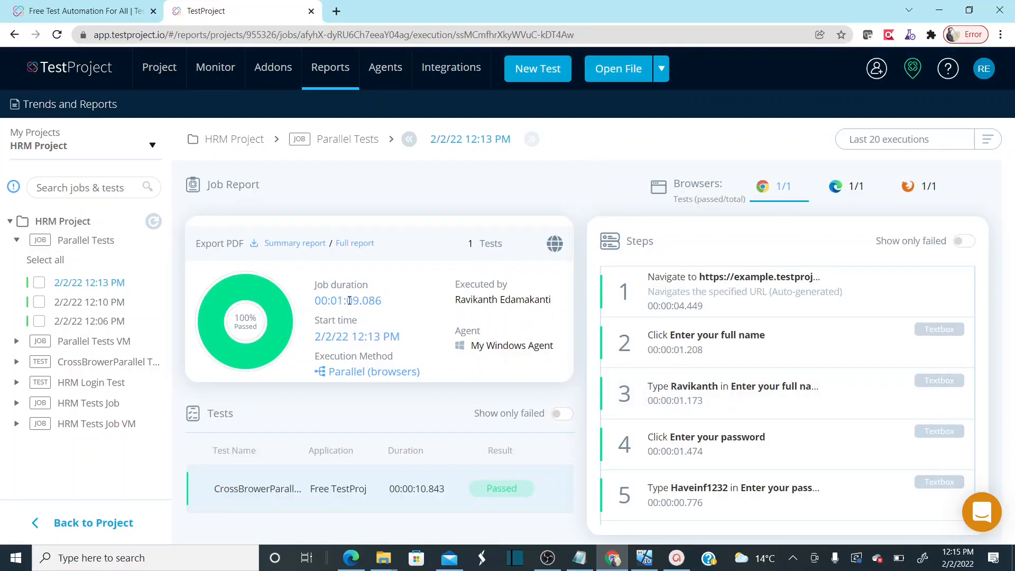
{"action": "left_click", "coordinate": [79, 303]}
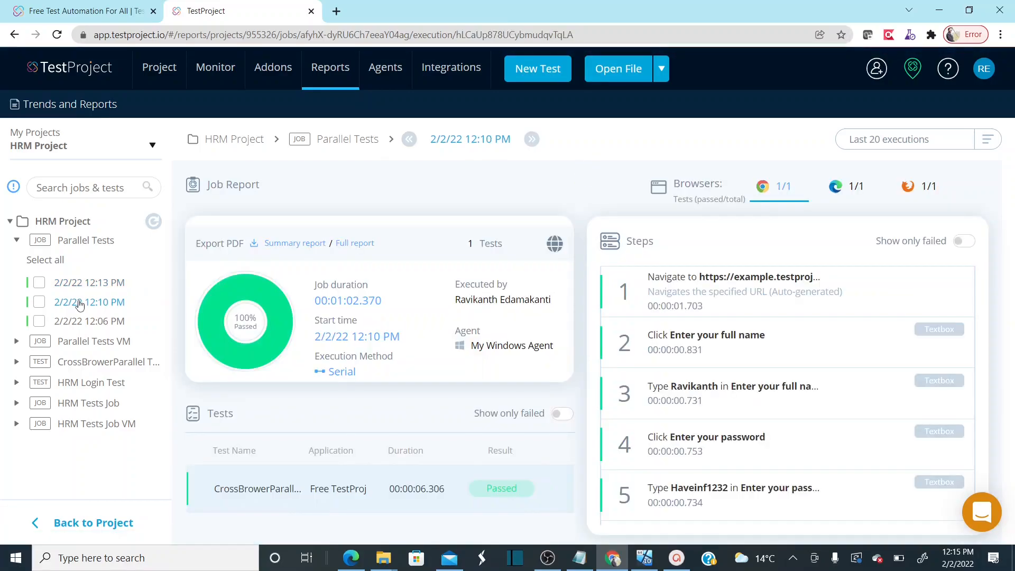
{"action": "left_click", "coordinate": [76, 286]}
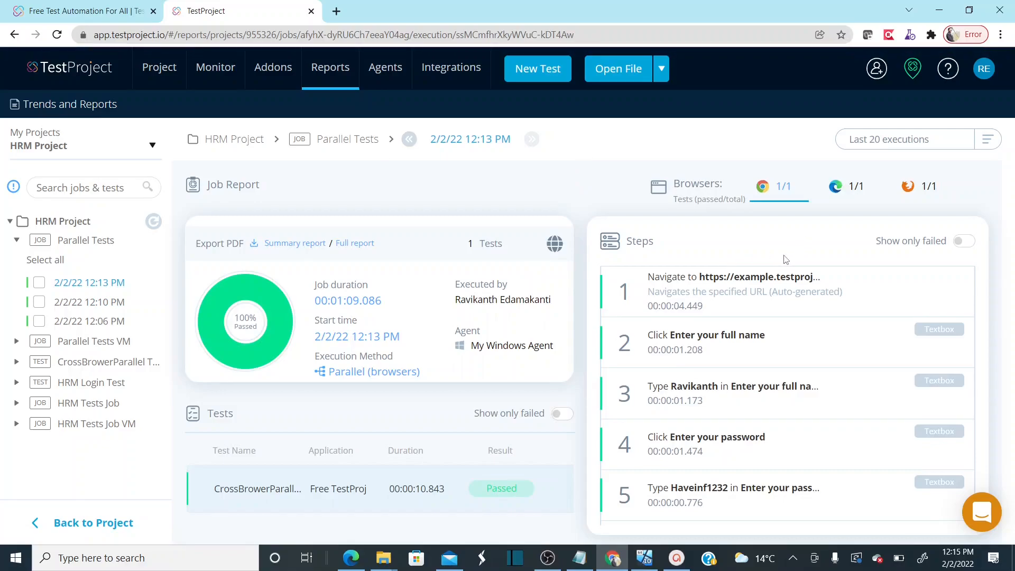
Check the 12:13 PM run's Edge, Firefox and Chrome results, then go back to the project
{"action": "left_click", "coordinate": [849, 189]}
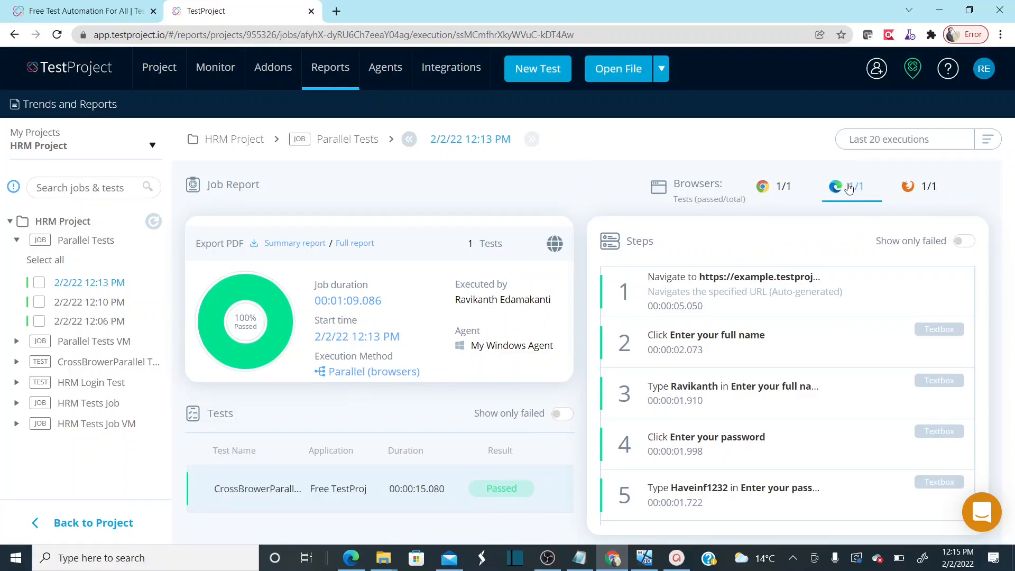
{"action": "left_click", "coordinate": [931, 190]}
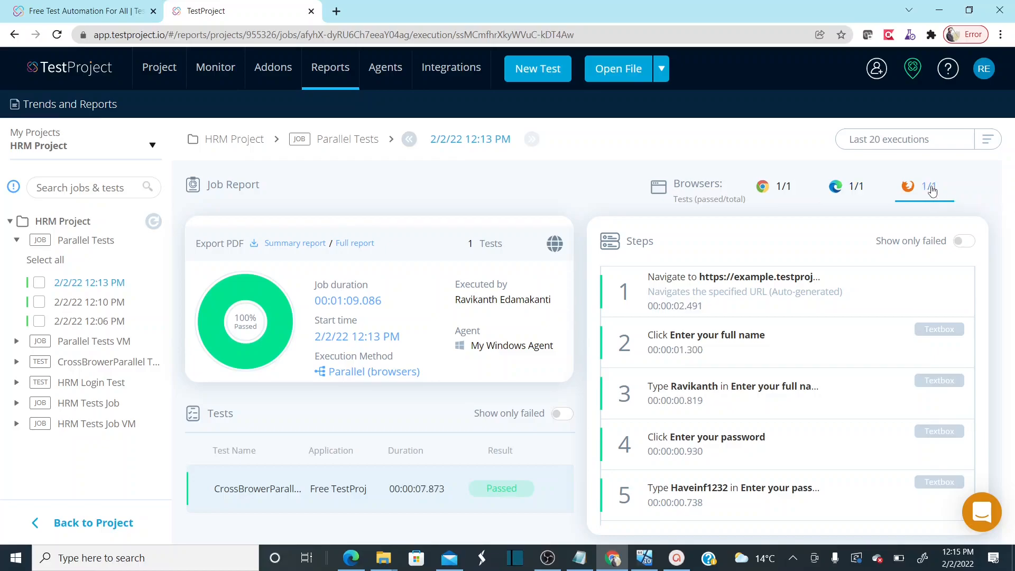
{"action": "left_click", "coordinate": [785, 199]}
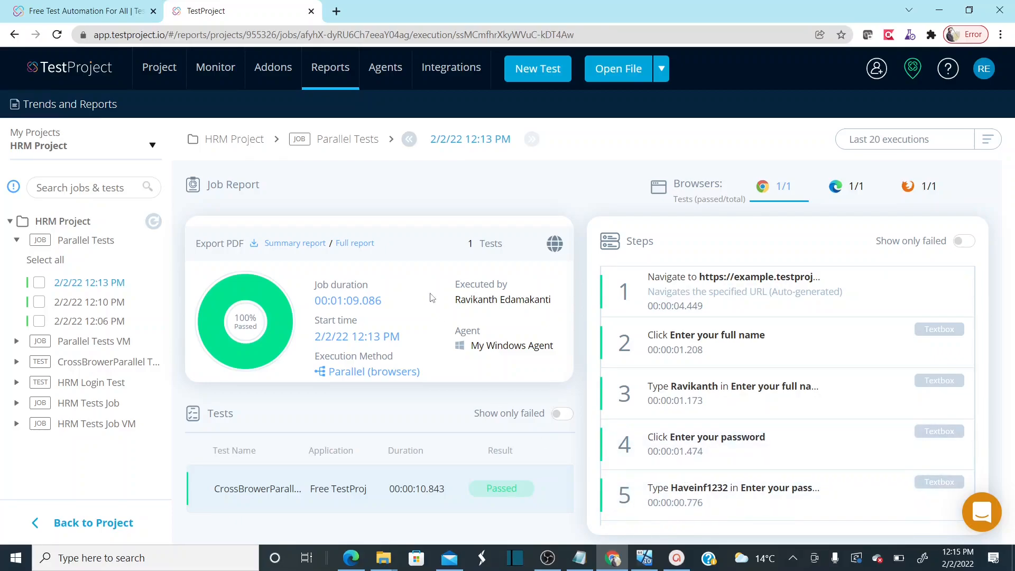
{"action": "mouse_move", "coordinate": [215, 78]}
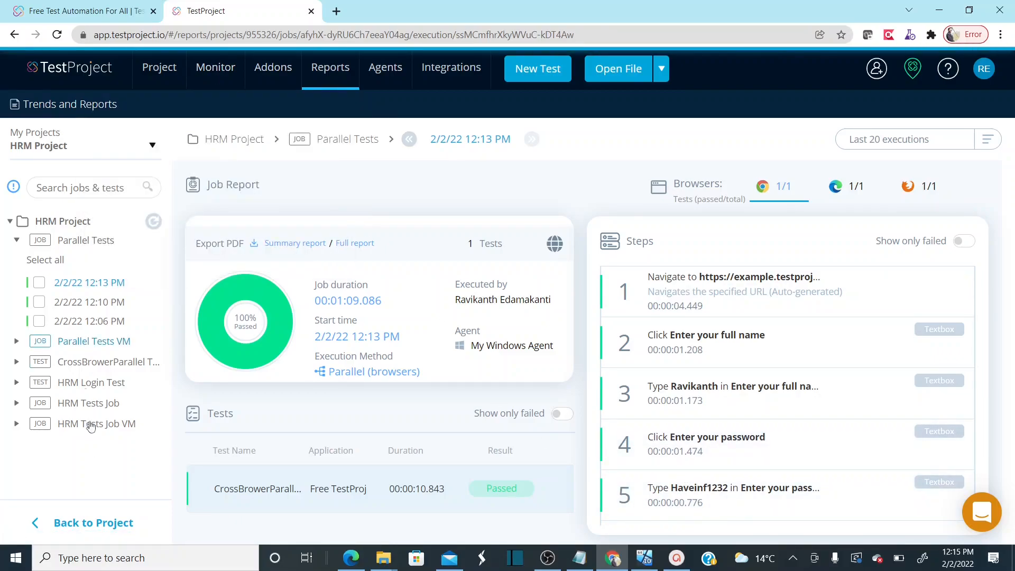
{"action": "left_click", "coordinate": [68, 525]}
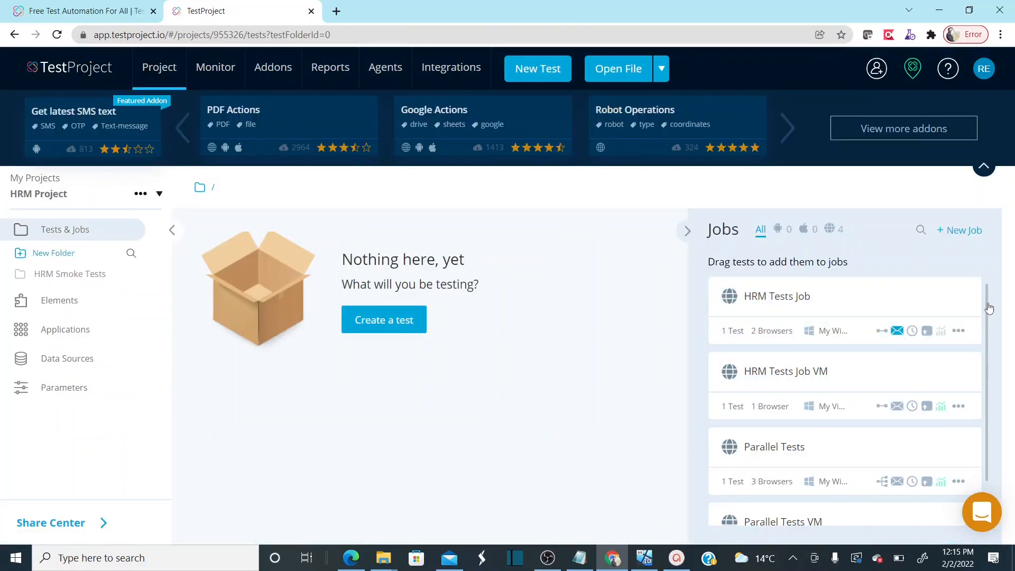
Edit the Parallel Tests VM job to add Chrome 97.0.4692.99 to its browsers
{"action": "left_click_drag", "start_coordinate": [987, 323], "coordinate": [991, 362]}
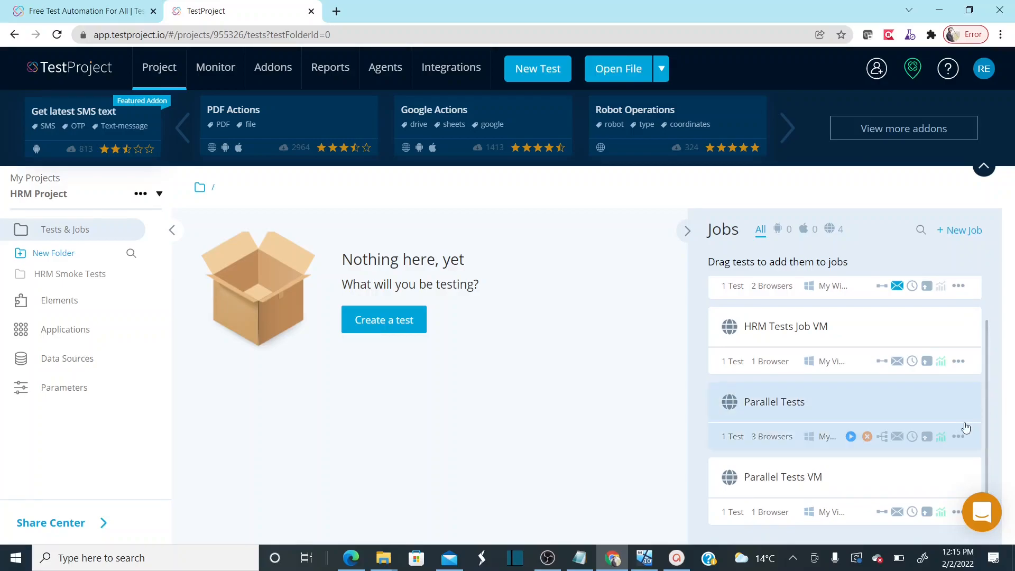
{"action": "left_click", "coordinate": [957, 513]}
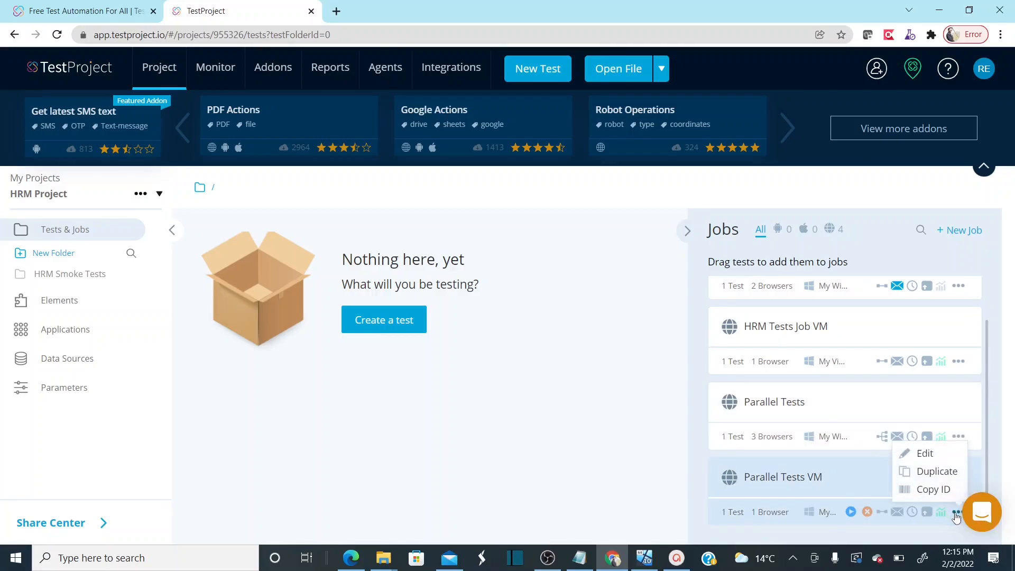
{"action": "left_click", "coordinate": [924, 455]}
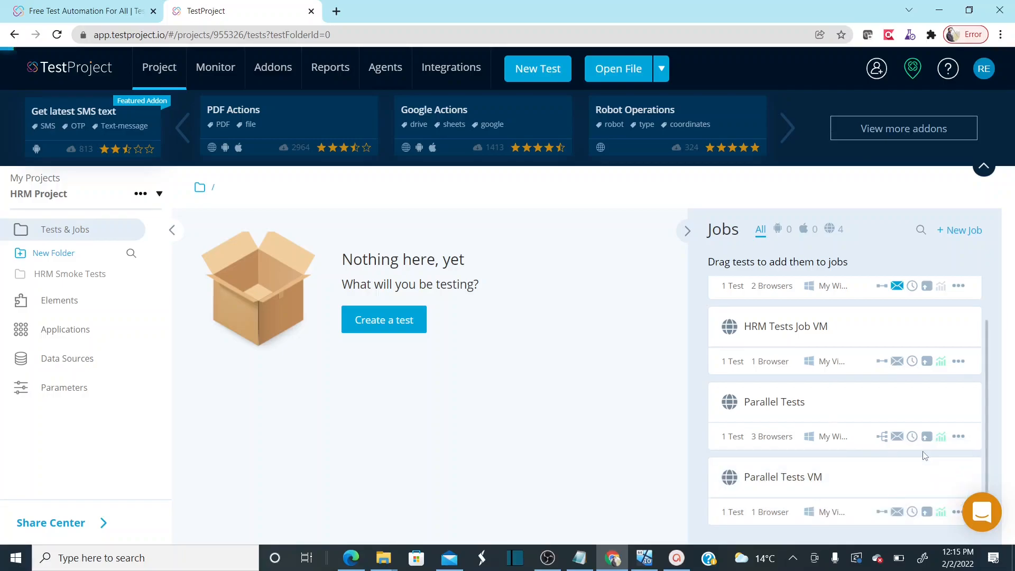
{"action": "left_click", "coordinate": [714, 458]}
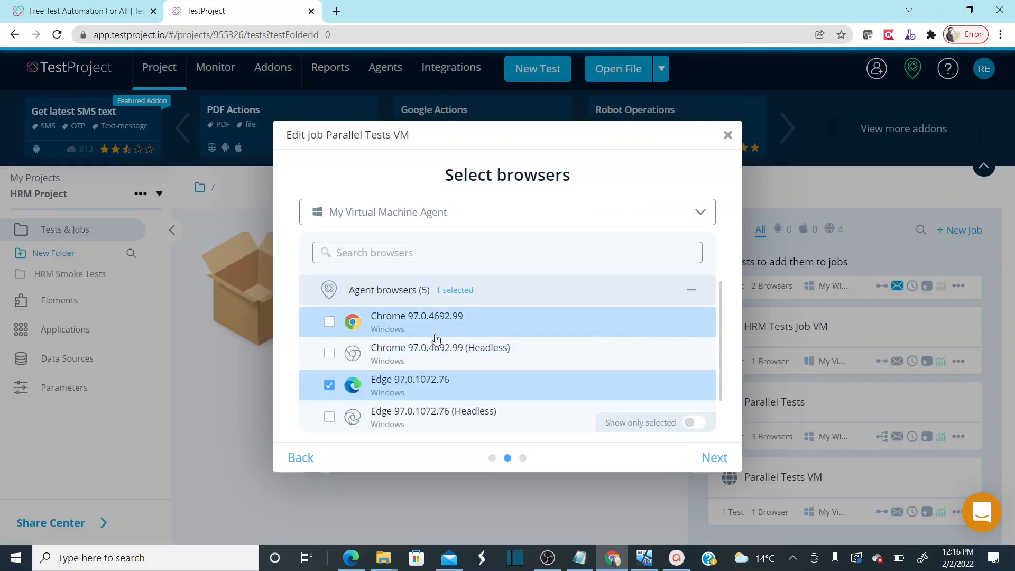
{"action": "left_click", "coordinate": [329, 322]}
Set the job to run browsers in parallel, save it, and open the HRM Smoke Tests folder
{"action": "mouse_move", "coordinate": [721, 320]}
{"action": "left_mouse_down"}
{"action": "mouse_move", "coordinate": [726, 358]}
{"action": "mouse_move", "coordinate": [724, 323]}
{"action": "left_mouse_up"}
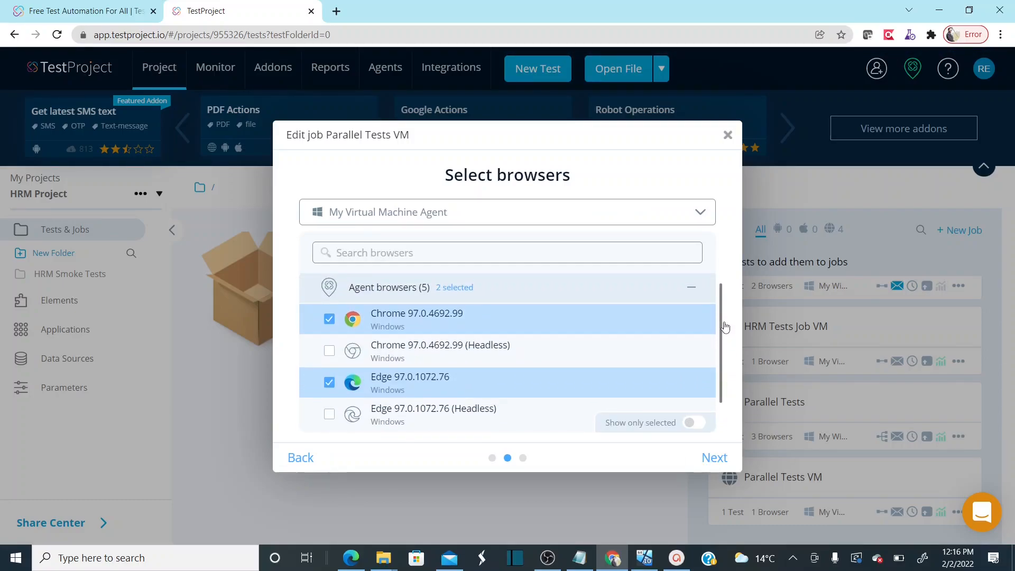
{"action": "left_click", "coordinate": [716, 458]}
{"action": "left_click", "coordinate": [434, 256]}
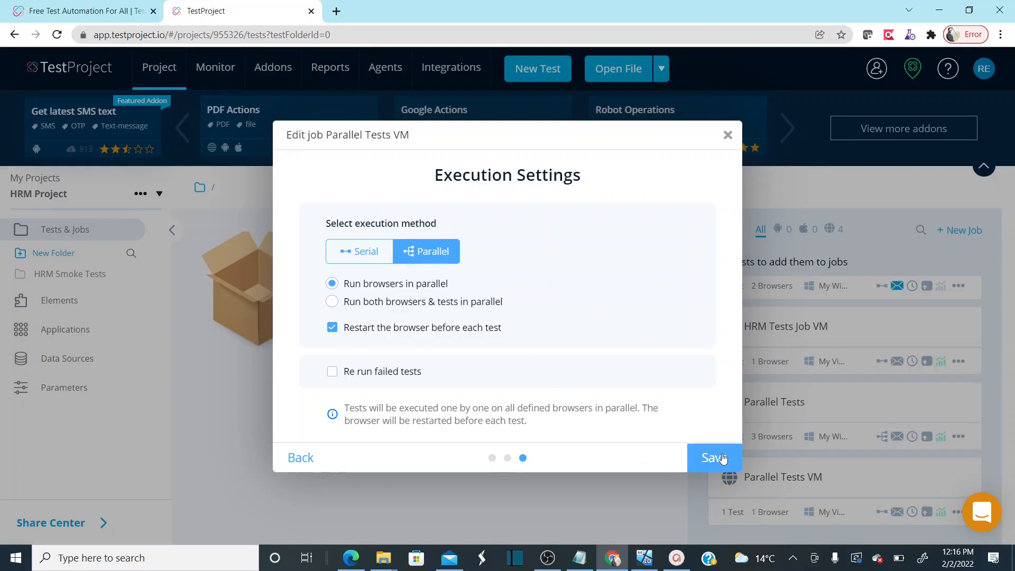
{"action": "left_click", "coordinate": [723, 458]}
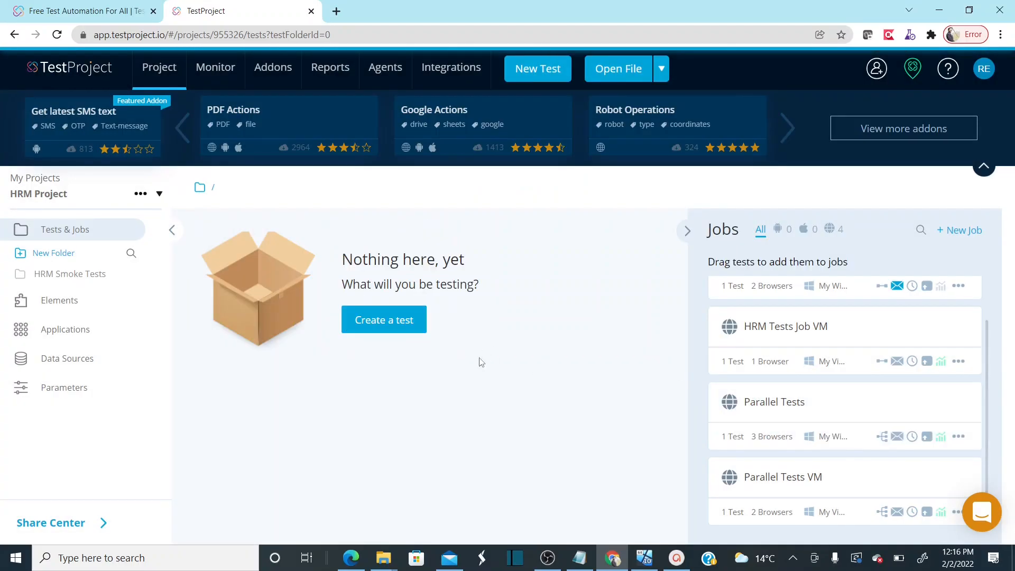
{"action": "left_click", "coordinate": [78, 275]}
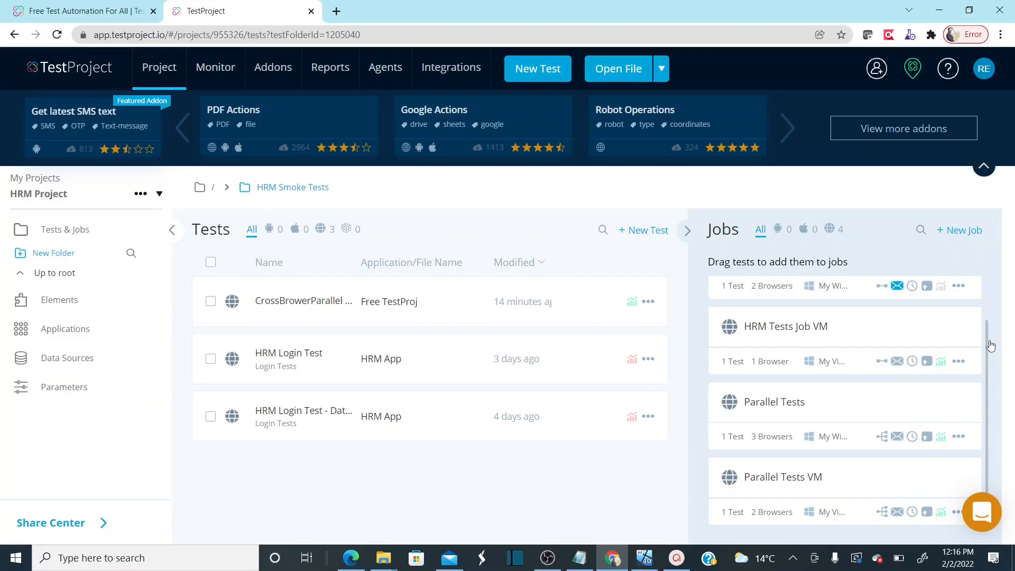
Launch the Parallel Tests job and then the Parallel Tests VM job
{"action": "mouse_move", "coordinate": [989, 342]}
{"action": "left_mouse_down"}
{"action": "mouse_move", "coordinate": [986, 320]}
{"action": "mouse_move", "coordinate": [988, 351]}
{"action": "left_mouse_up"}
{"action": "left_click_drag", "start_coordinate": [988, 353], "coordinate": [996, 440]}
{"action": "mouse_move", "coordinate": [883, 435]}
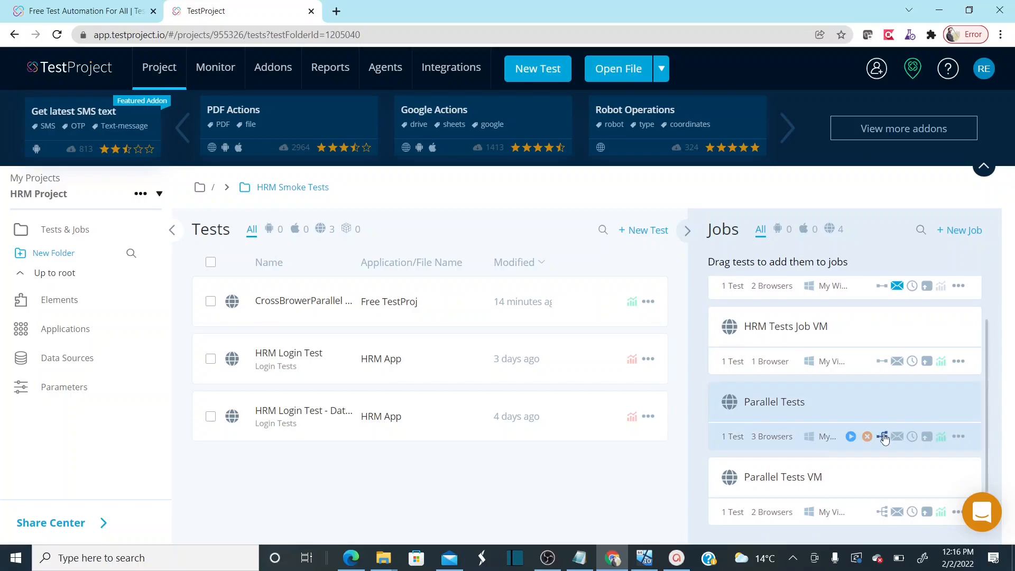
{"action": "left_click", "coordinate": [851, 436]}
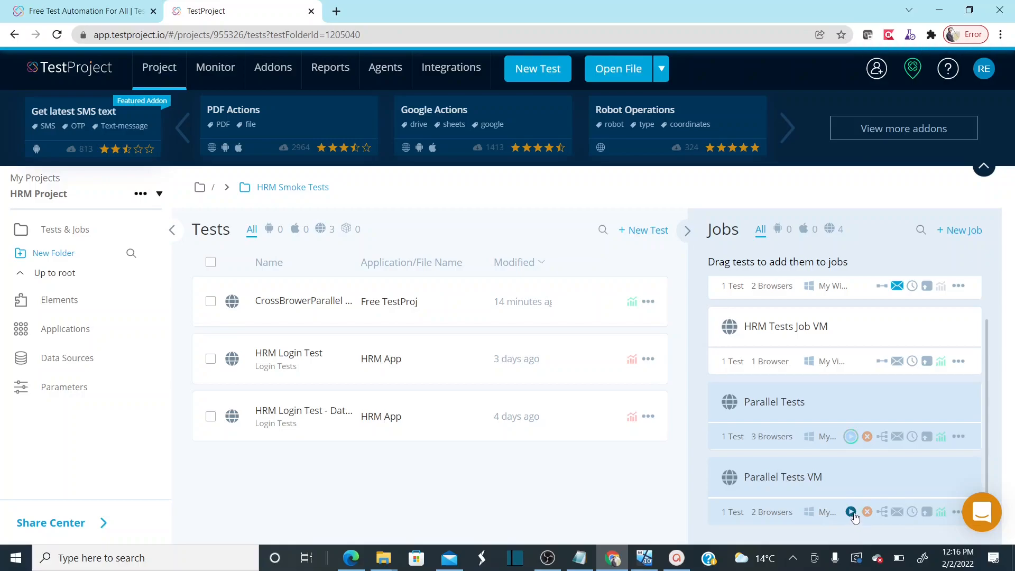
{"action": "left_click", "coordinate": [851, 513]}
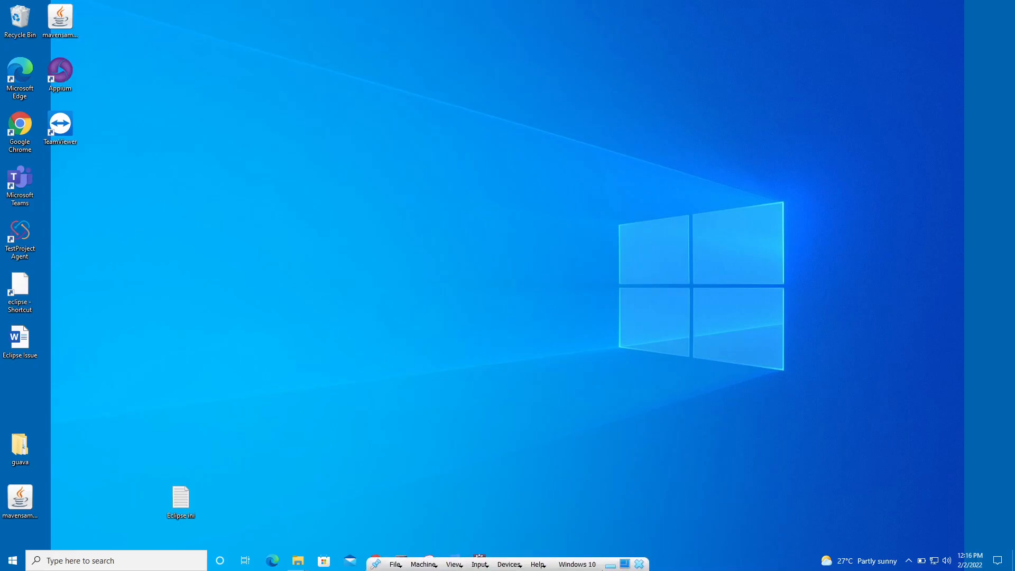
Switch between the host's TestProject page and the Windows 10 VM, then minimise the VM to show automated Edge
{"action": "left_click", "coordinate": [613, 564]}
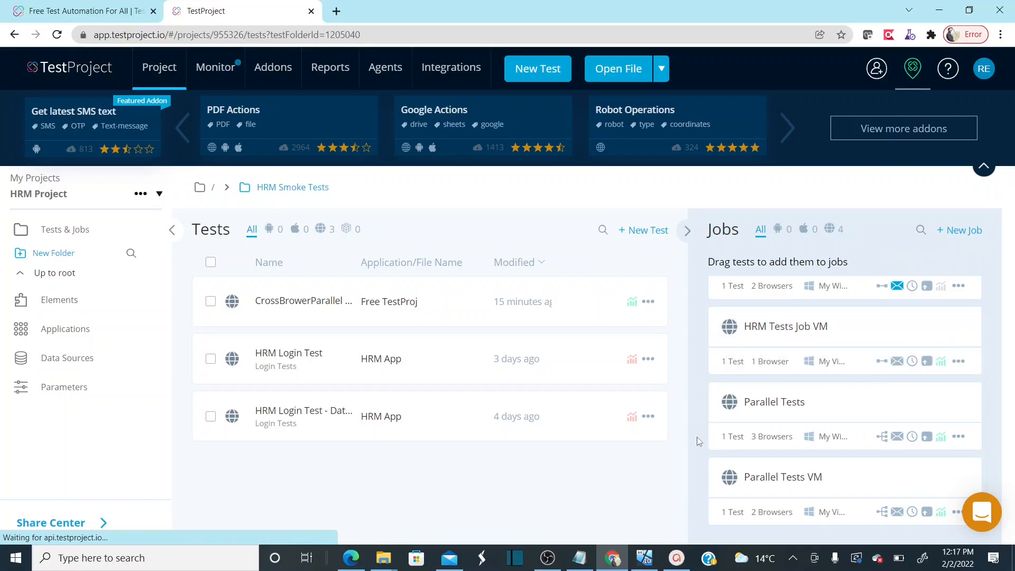
{"action": "mouse_move", "coordinate": [651, 556]}
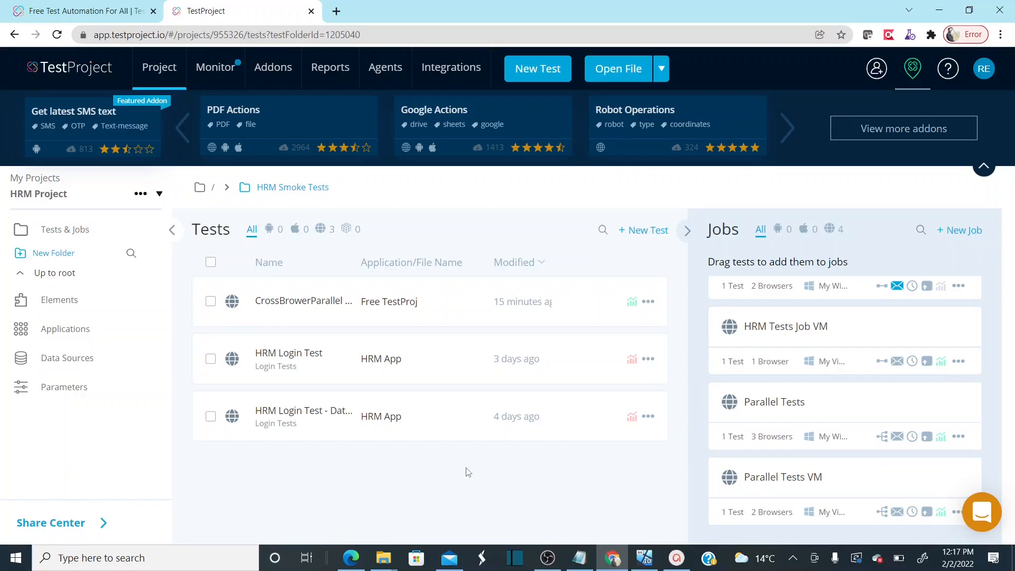
{"action": "left_click", "coordinate": [645, 561]}
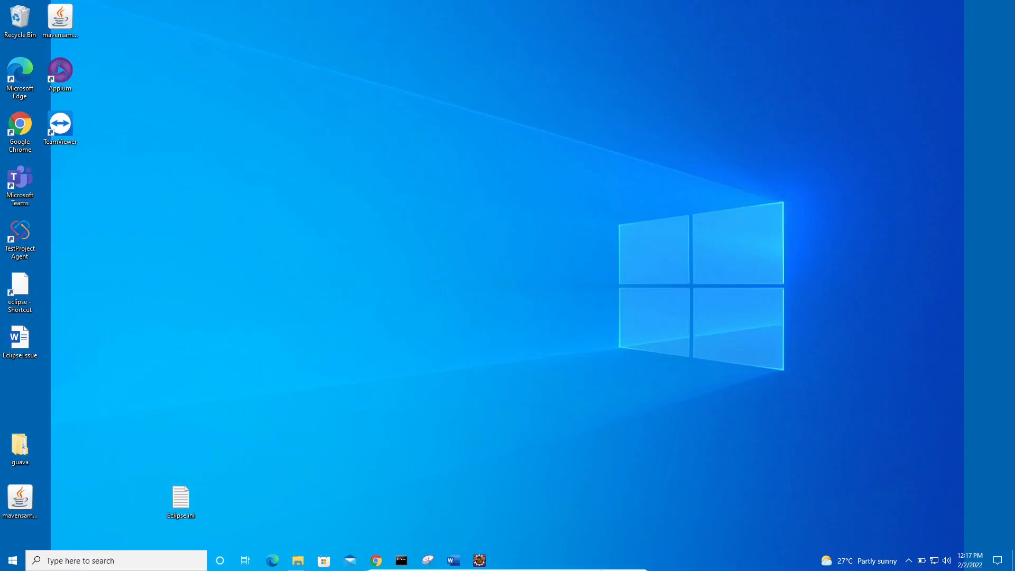
{"action": "left_click", "coordinate": [613, 560]}
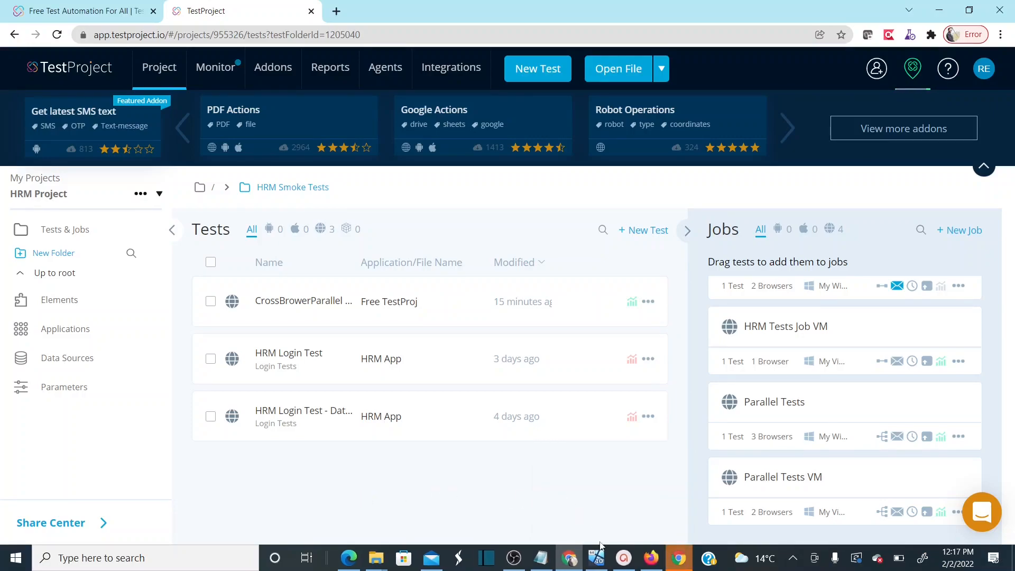
{"action": "left_click", "coordinate": [597, 557]}
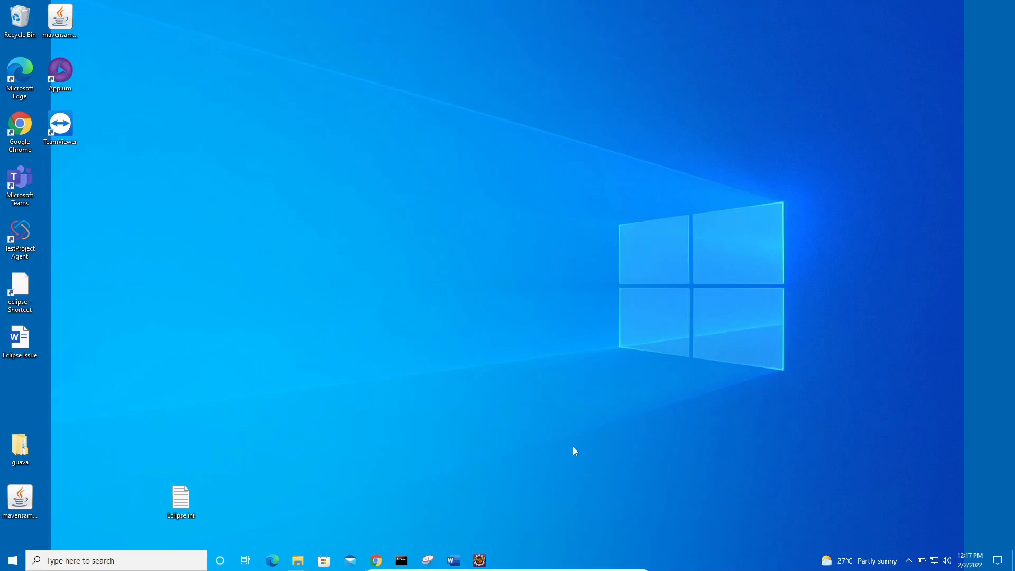
{"action": "left_click", "coordinate": [614, 566]}
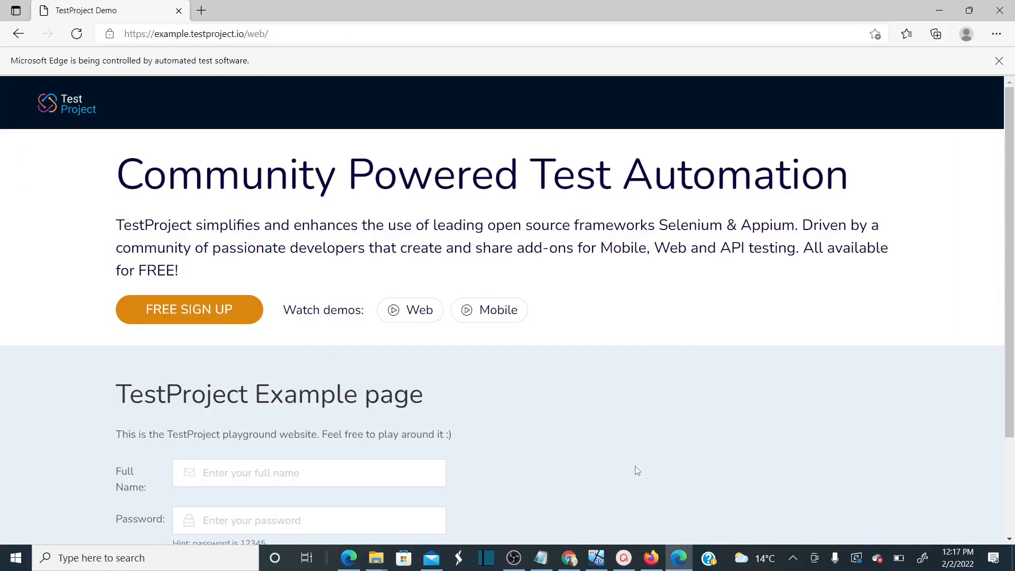
Toggle the Windows 10 VM between minimised and full screen, leaving it restored full screen
{"action": "left_click", "coordinate": [596, 566]}
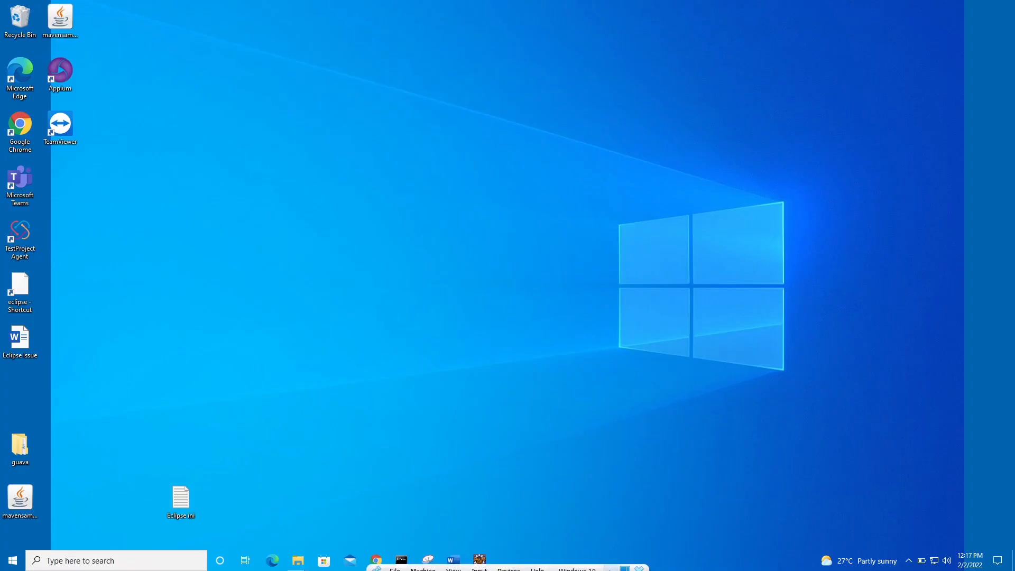
{"action": "left_click", "coordinate": [611, 566]}
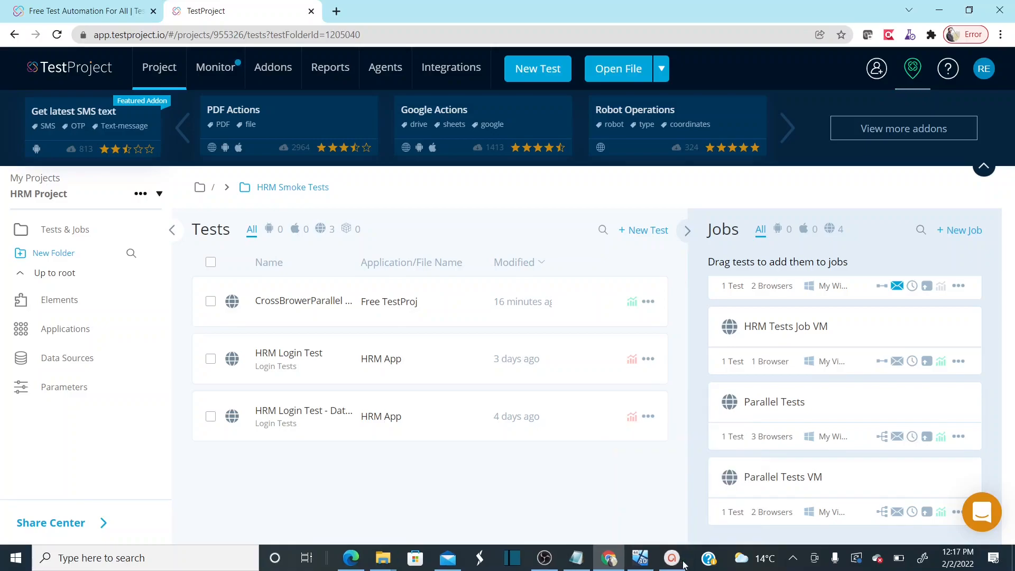
{"action": "left_click", "coordinate": [647, 562]}
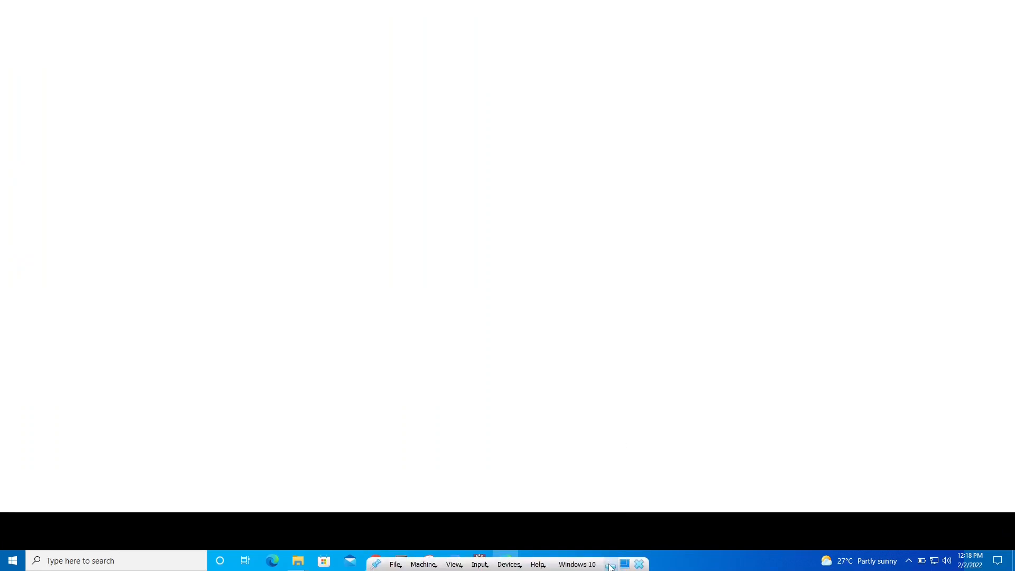
{"action": "left_click", "coordinate": [611, 565]}
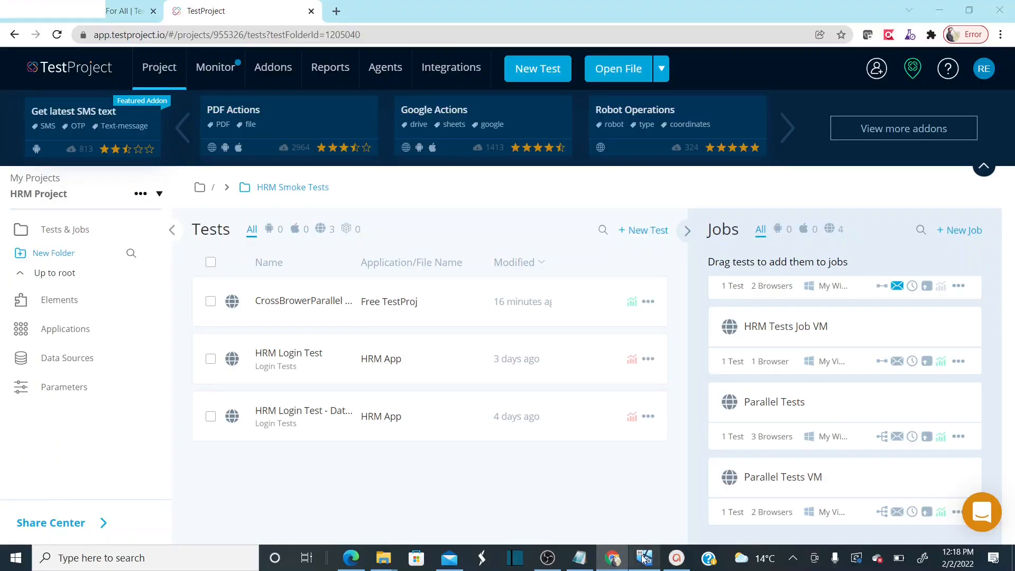
{"action": "left_click", "coordinate": [643, 558]}
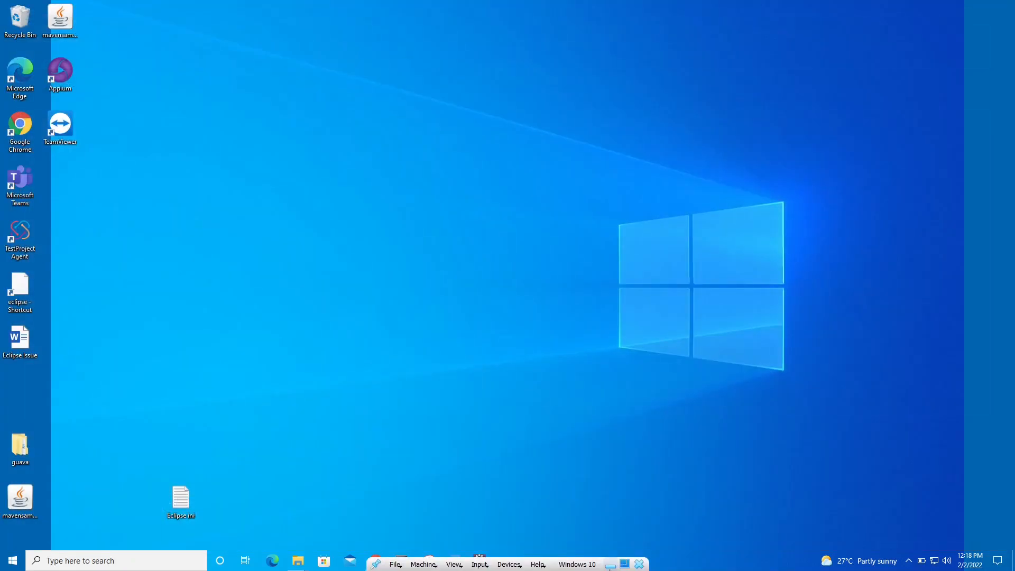
Minimise the Windows 10 VM and stop the OBS screen recording
{"action": "left_click", "coordinate": [610, 565]}
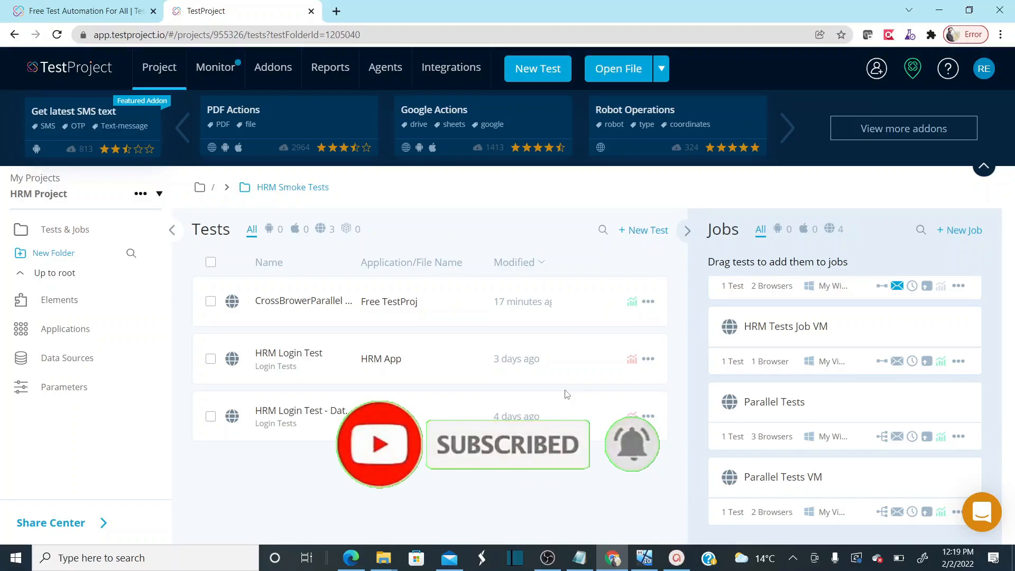
{"action": "left_click", "coordinate": [548, 558]}
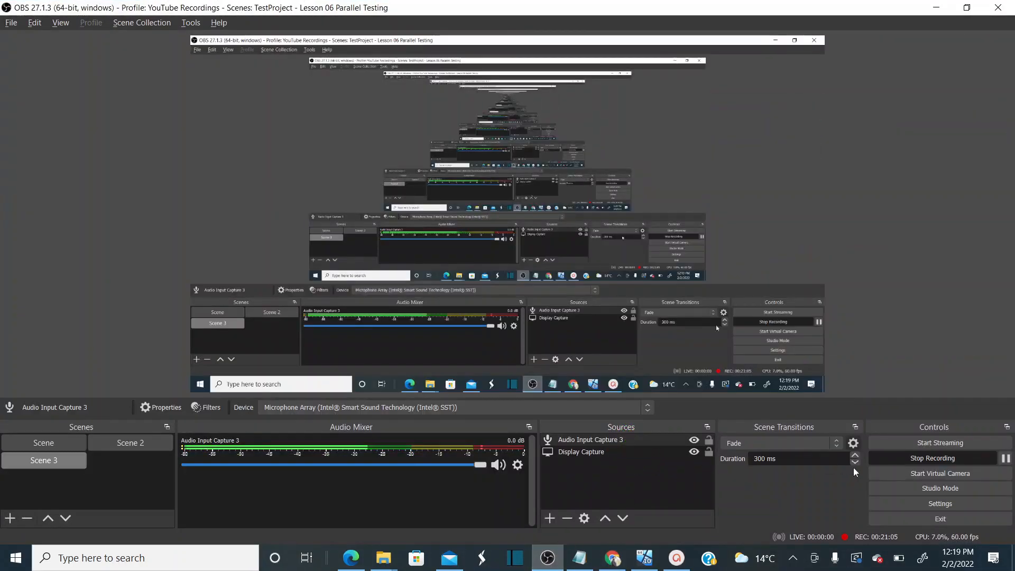
{"action": "left_click", "coordinate": [937, 457]}
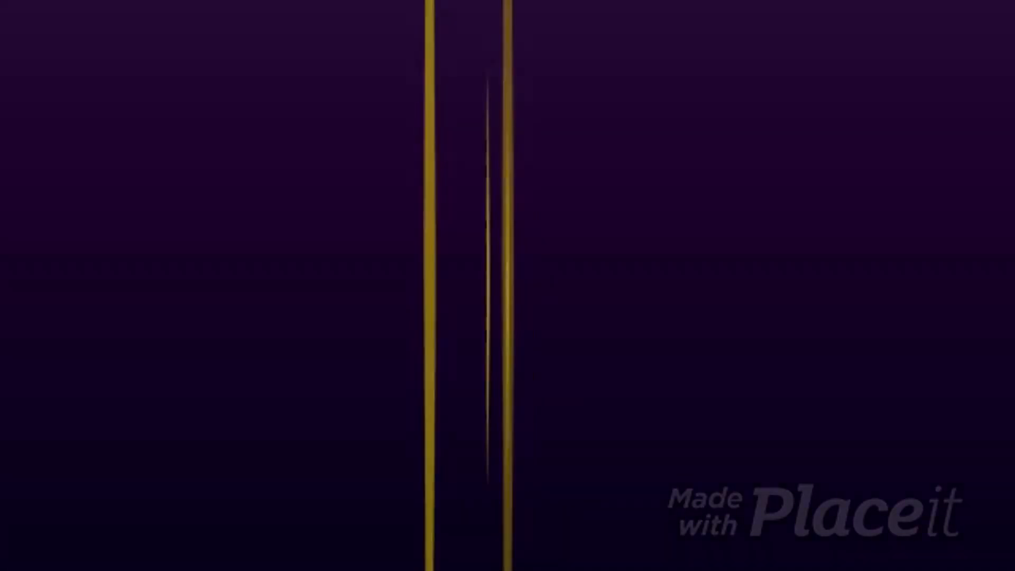